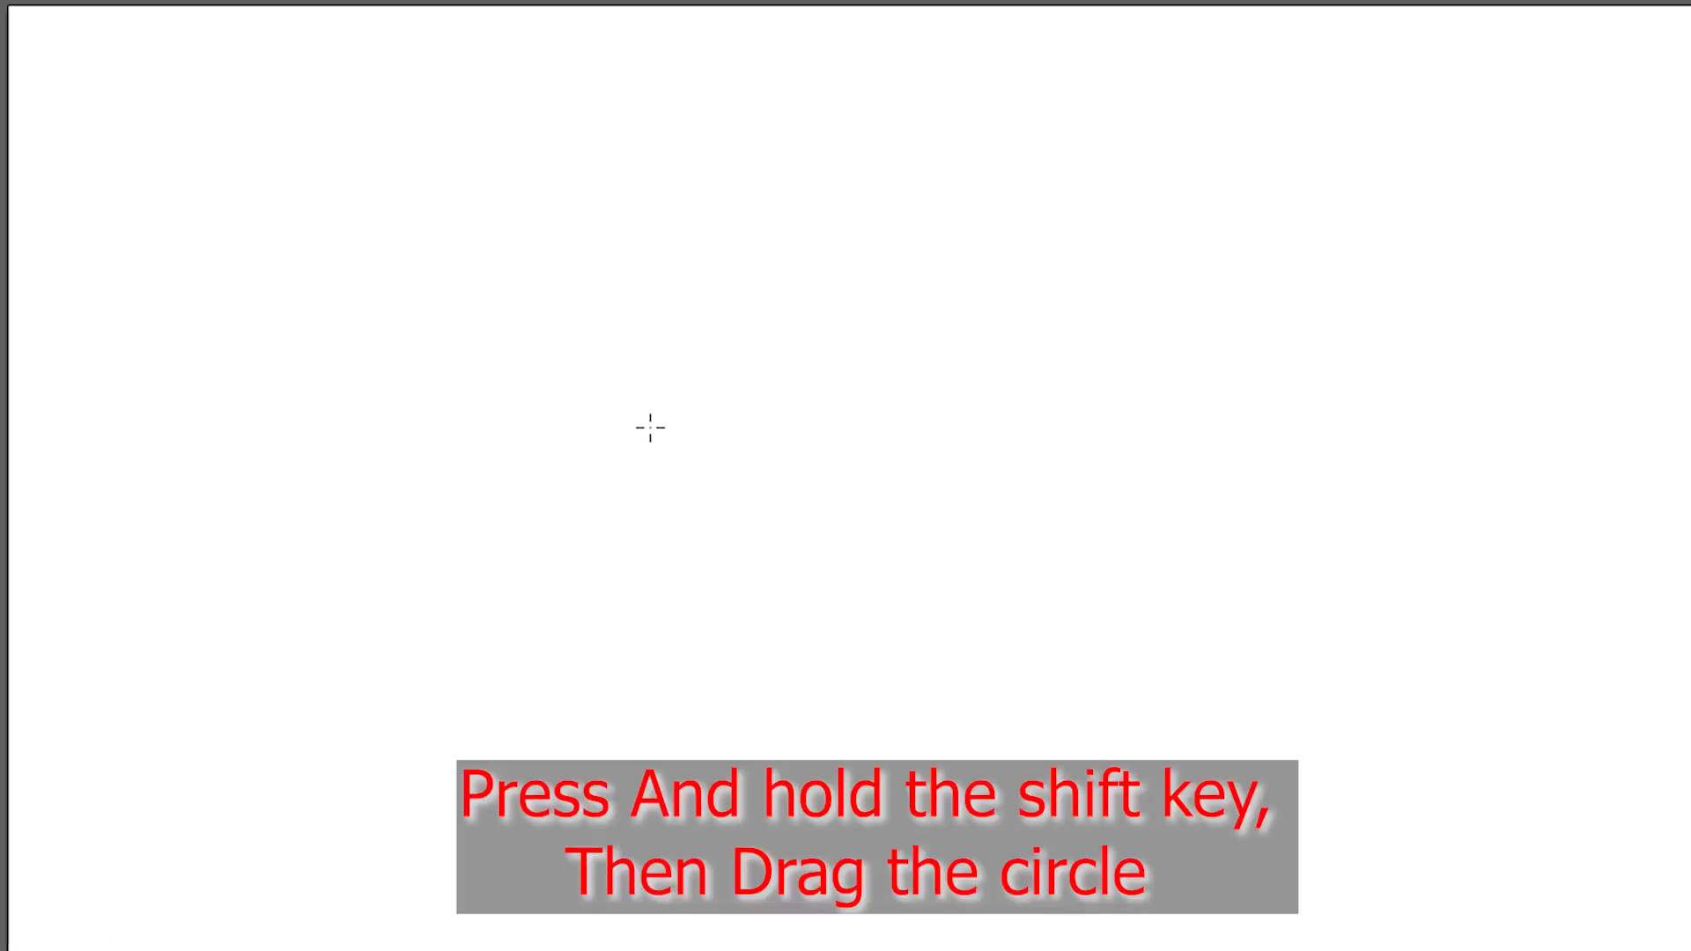
Draw a small circle on the blank artboard with no stroke and a medium bright green fill
{"action": "left_click_drag", "start_coordinate": [650, 428], "coordinate": [846, 572]}
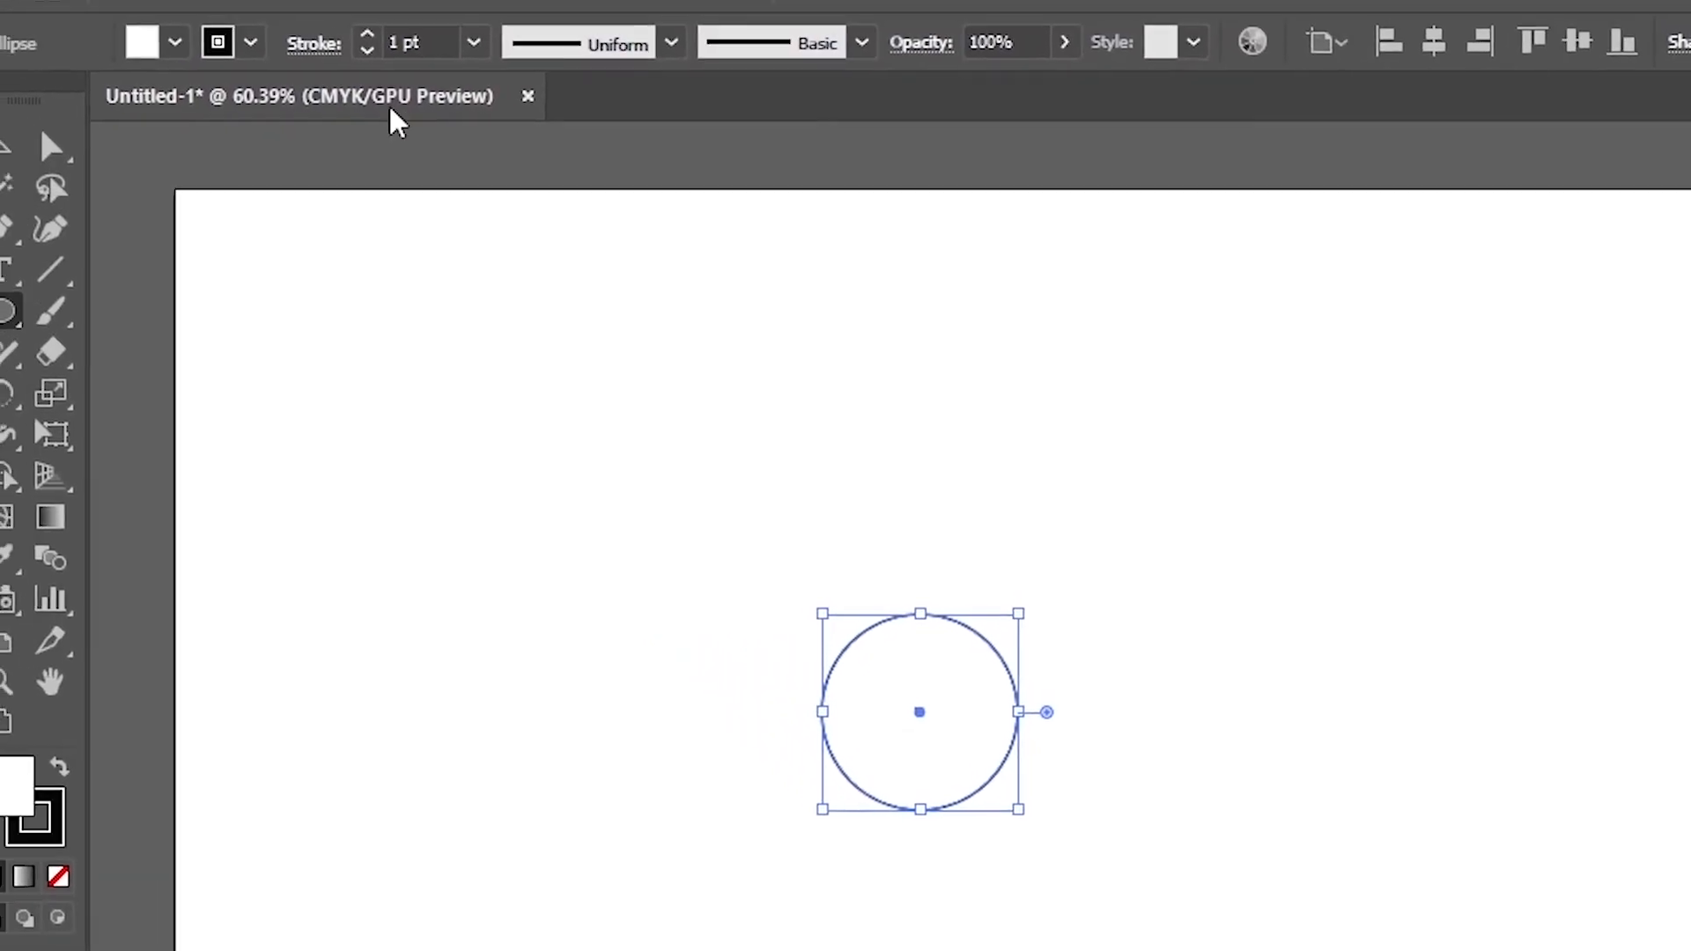
{"action": "left_click", "coordinate": [403, 89]}
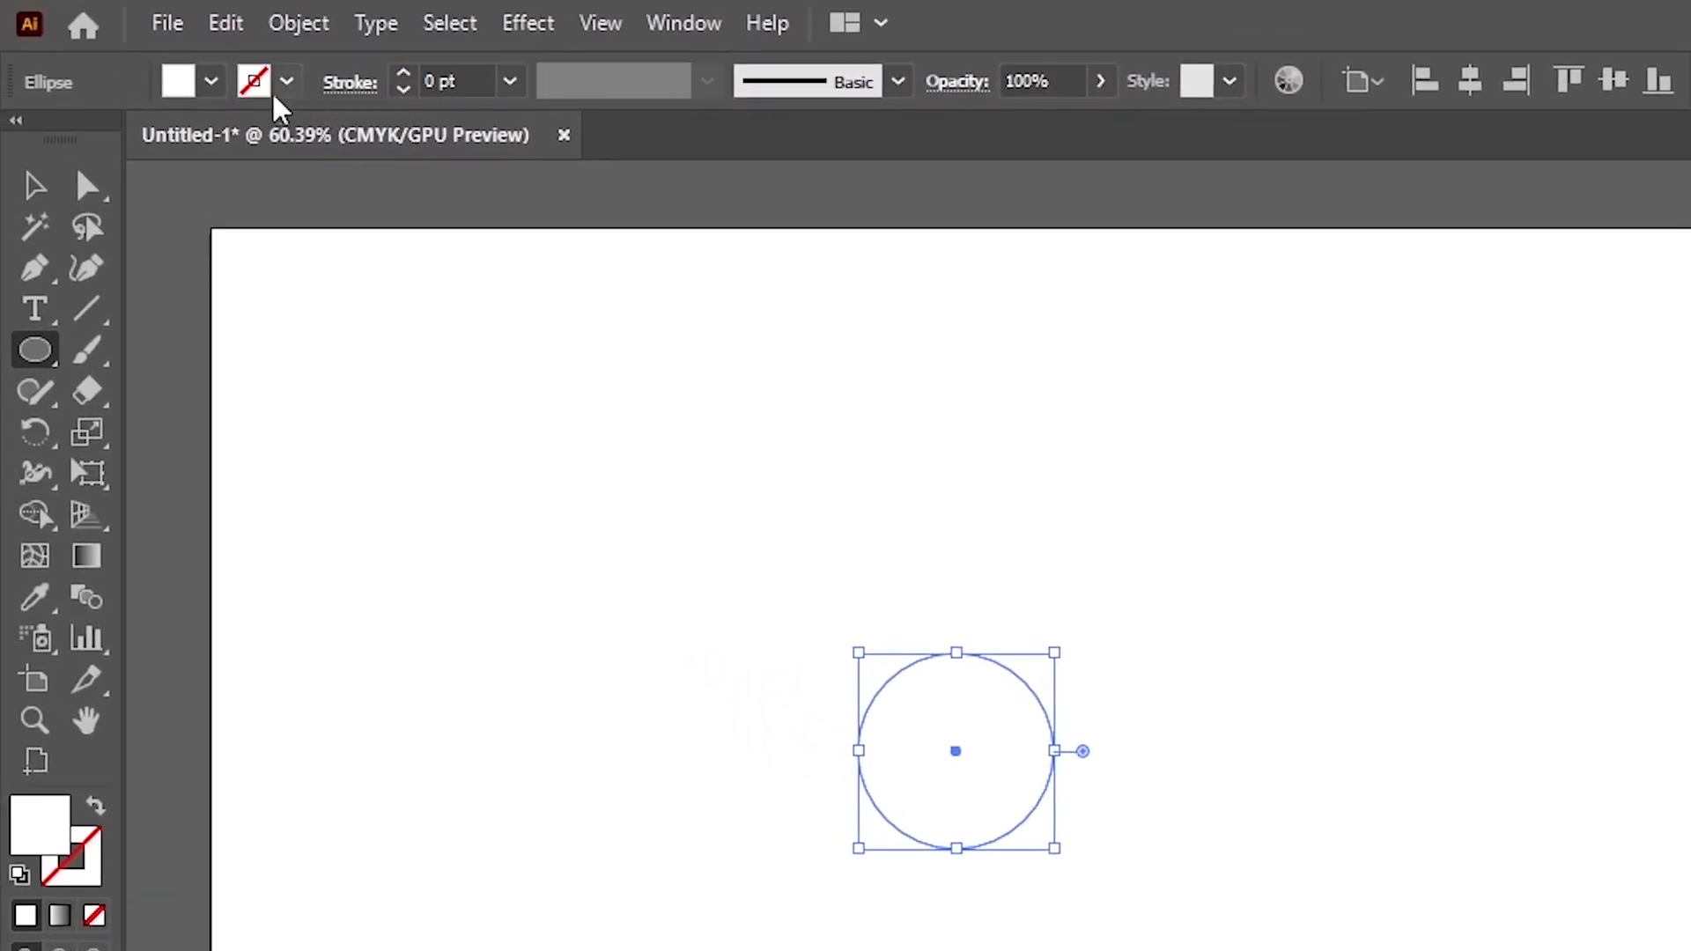
{"action": "left_click", "coordinate": [213, 82]}
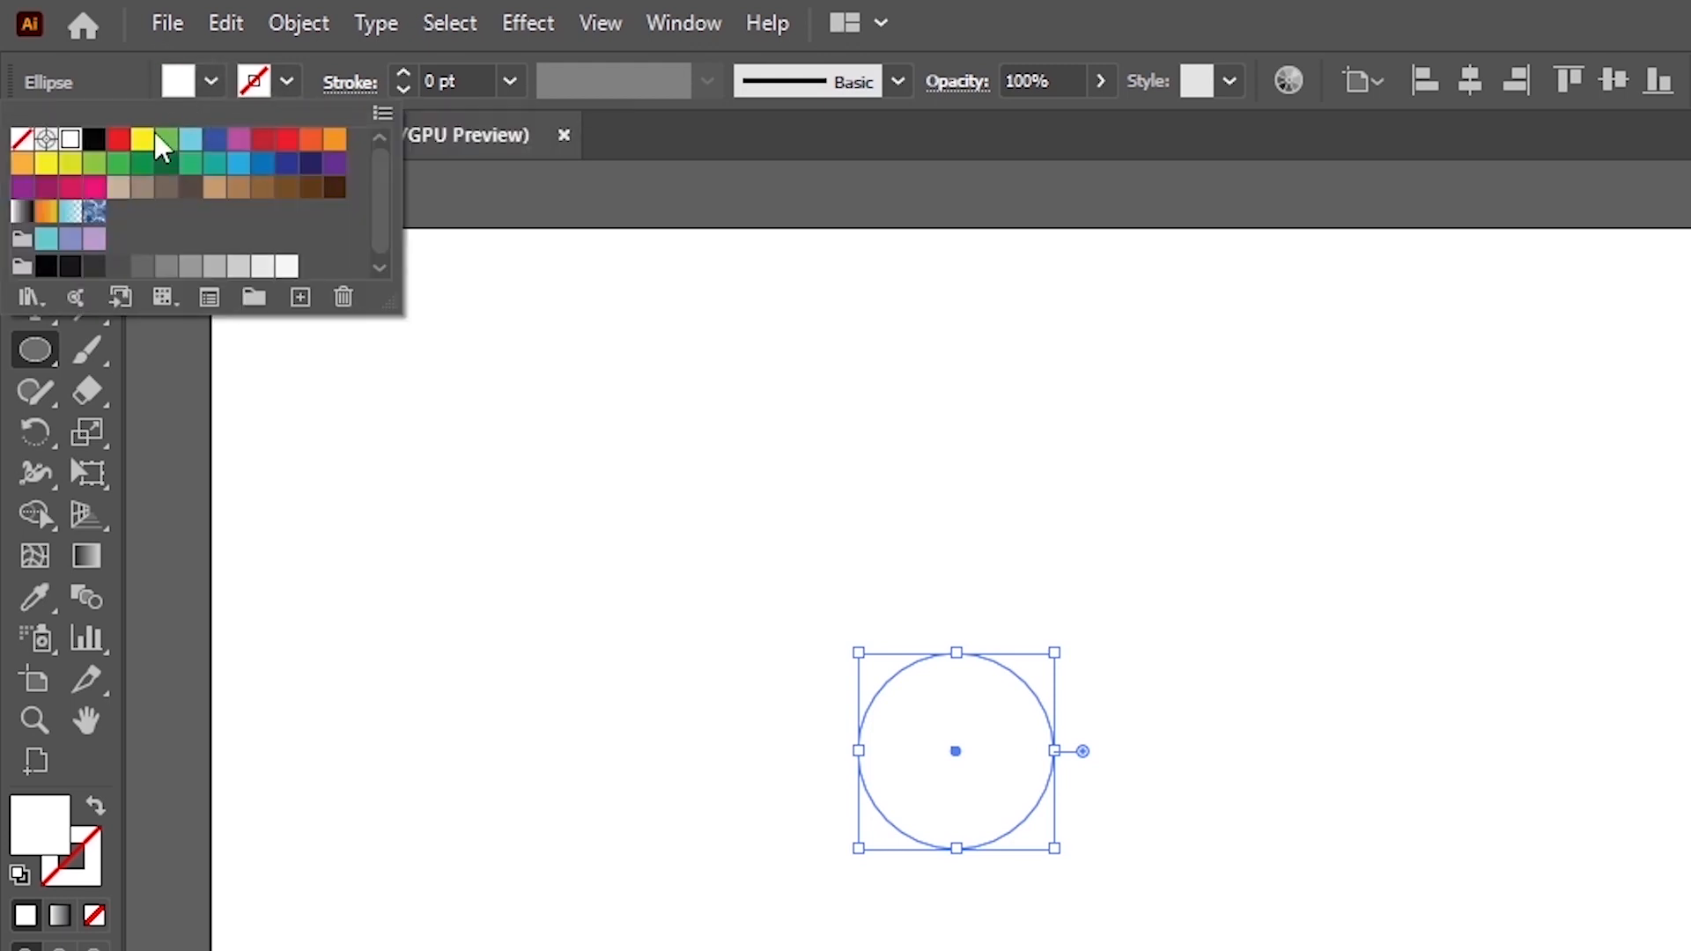
{"action": "left_click", "coordinate": [141, 168]}
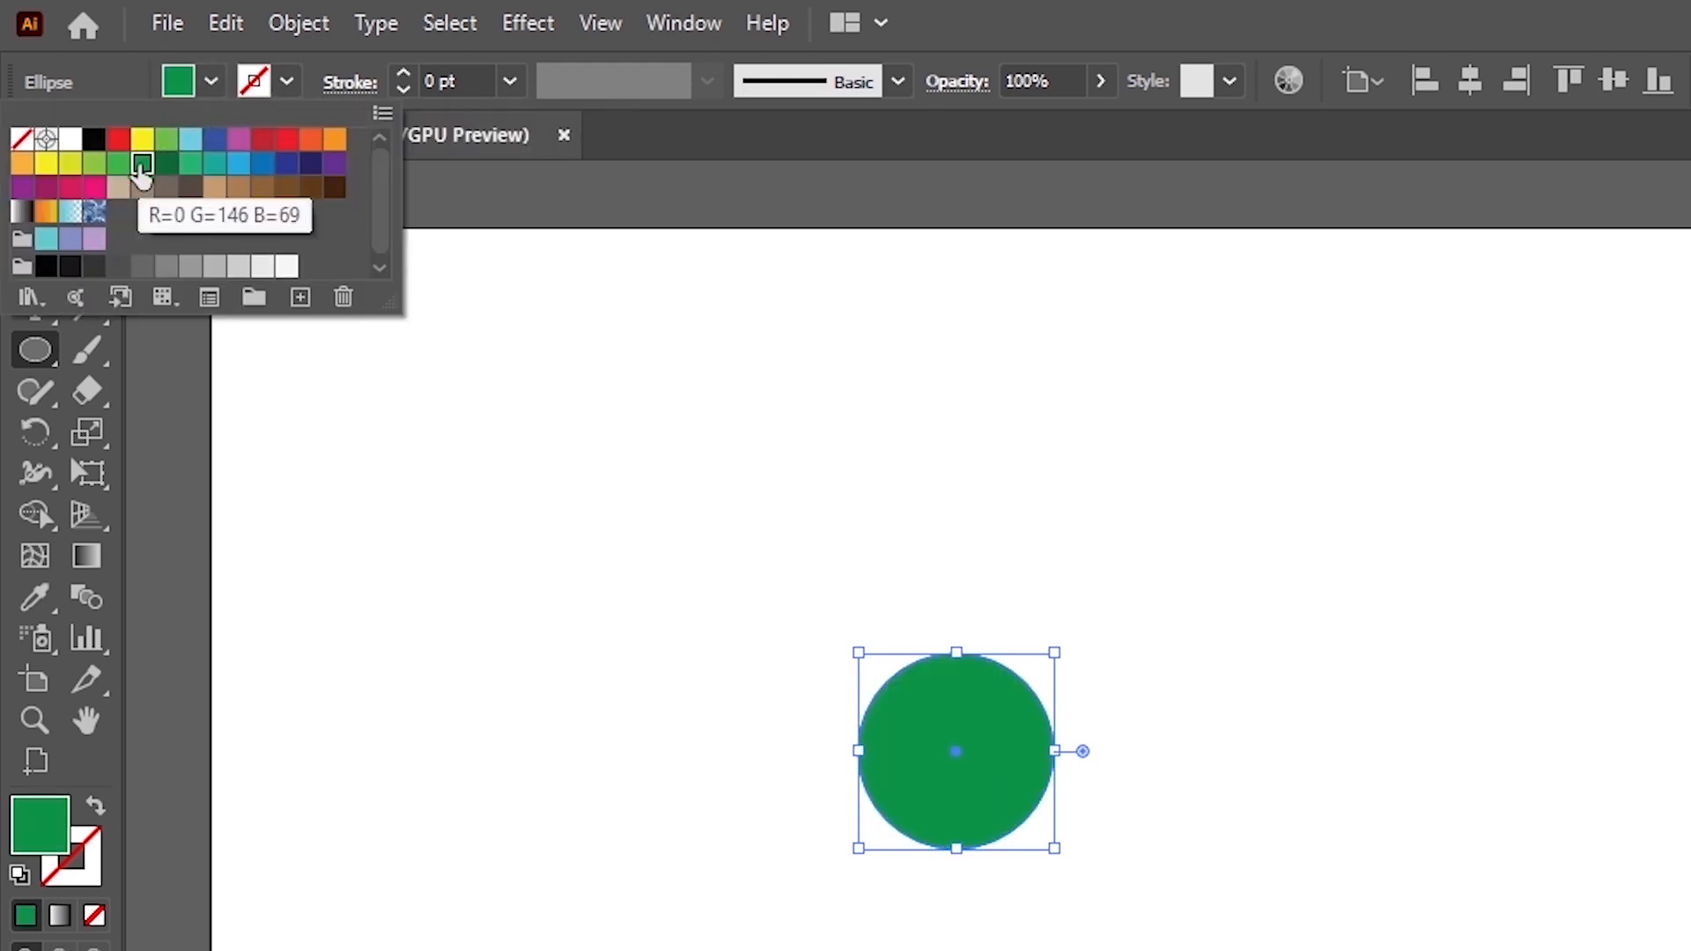
{"action": "left_click", "coordinate": [120, 166]}
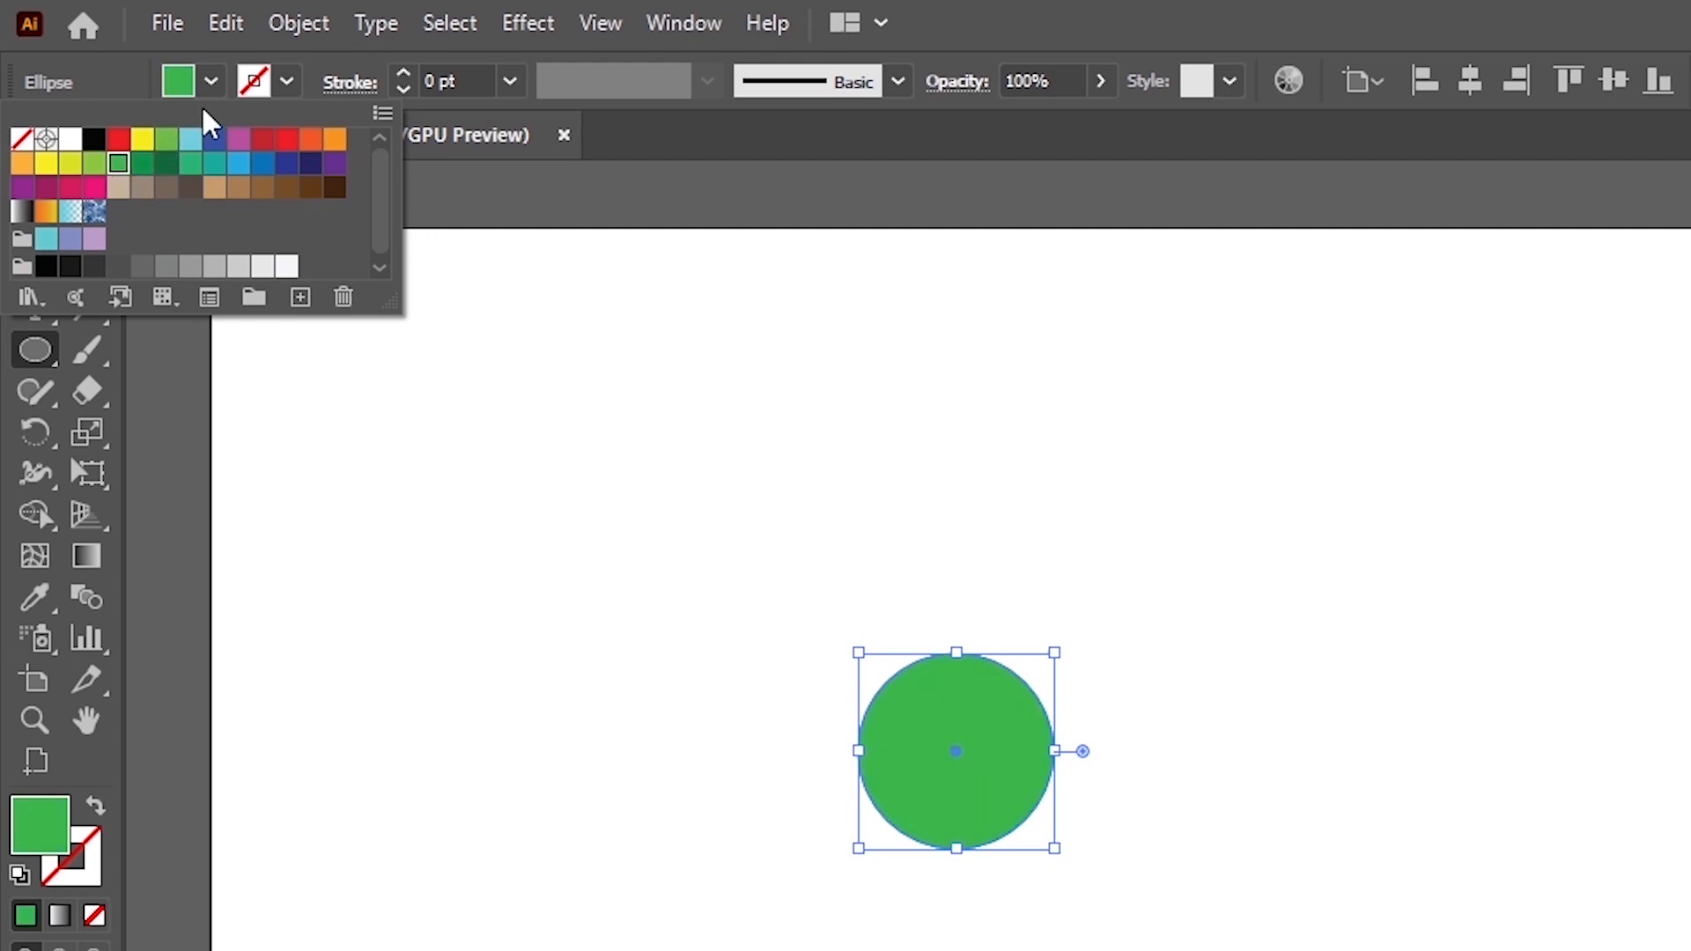
{"action": "left_click", "coordinate": [211, 84]}
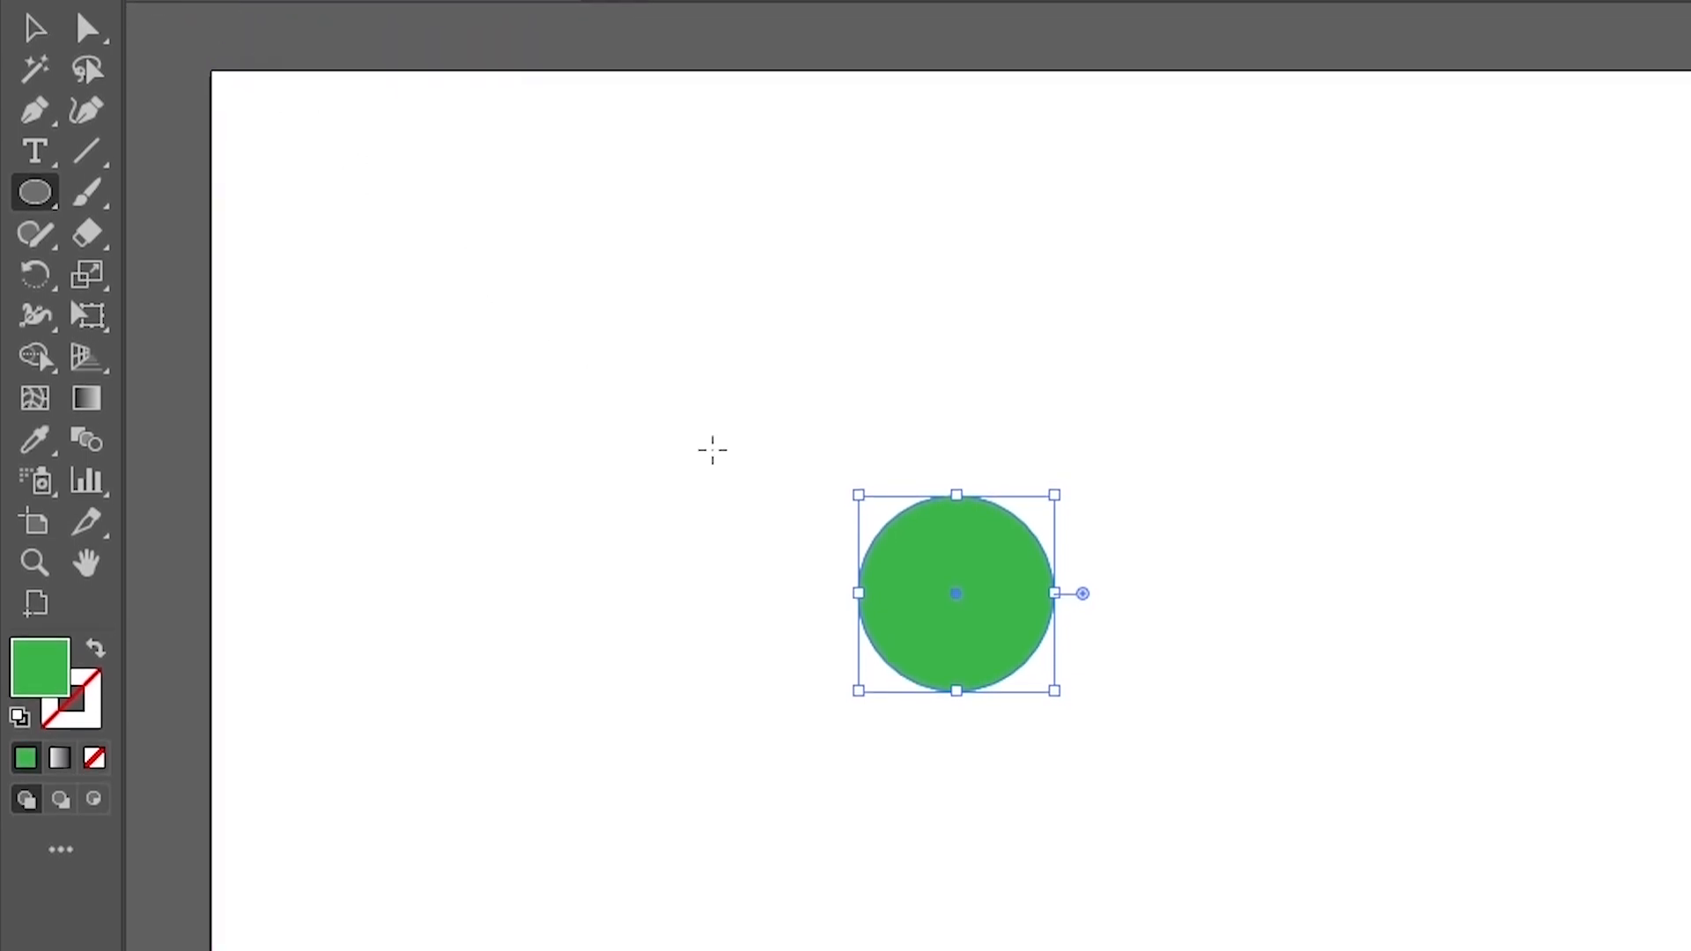
Duplicate the green circle and move the copy so it partly overlaps the original's right side
{"action": "key", "text": "ctrl+c"}
{"action": "key", "text": "ctrl+v"}
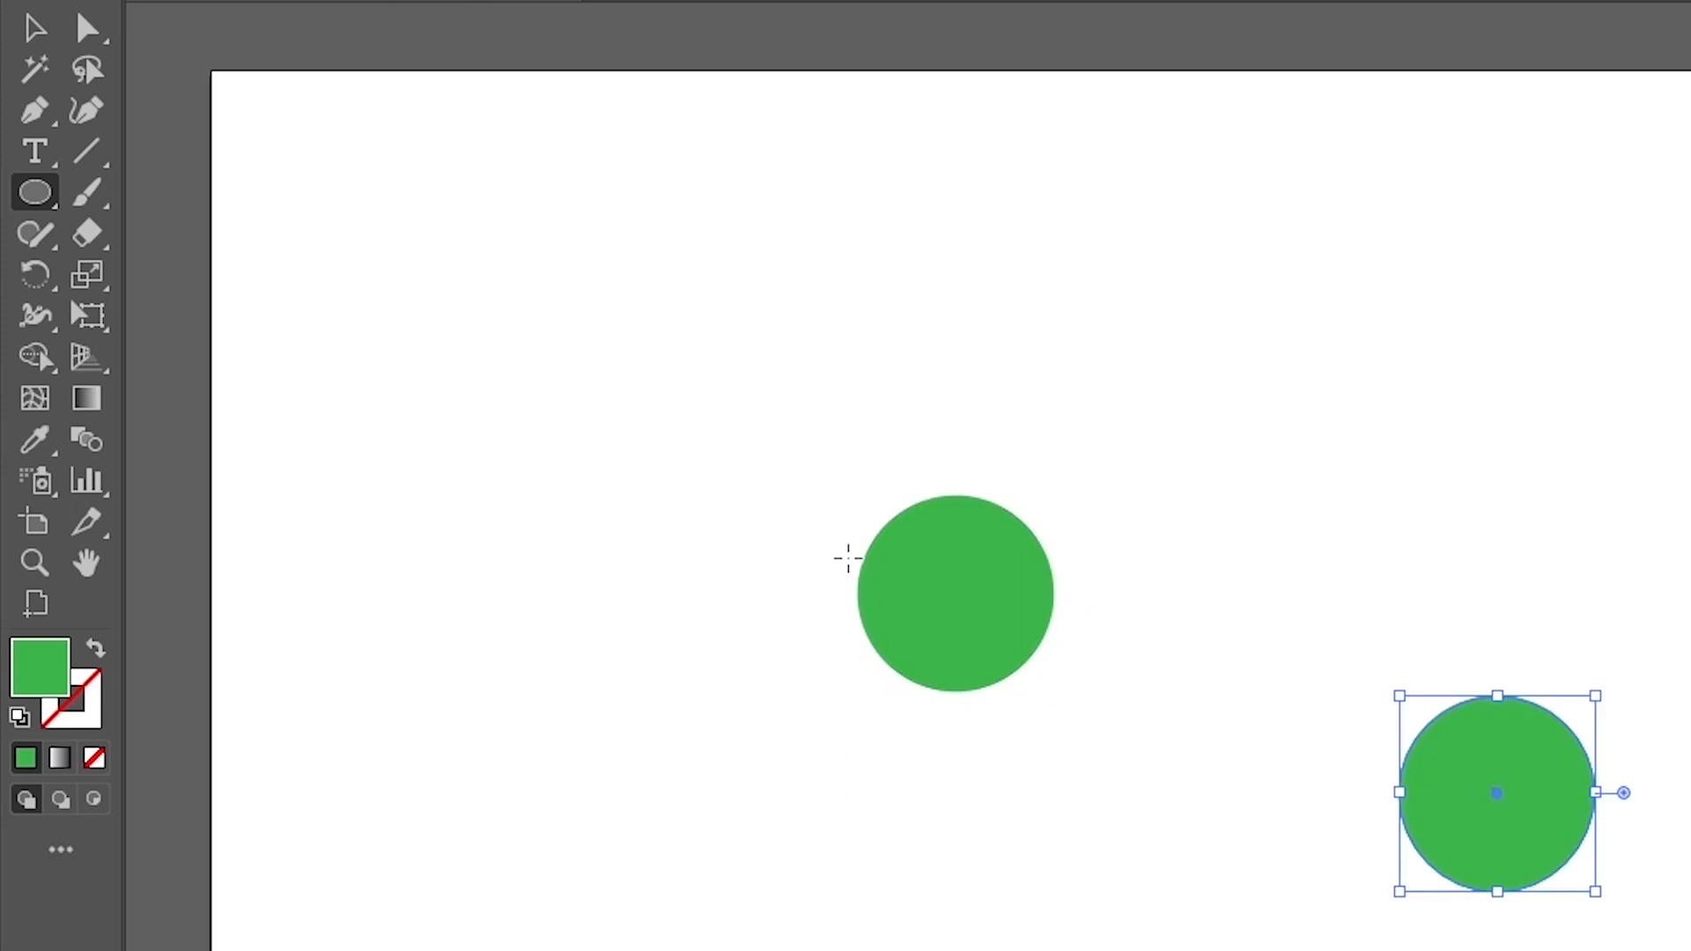
{"action": "left_click", "coordinate": [40, 33]}
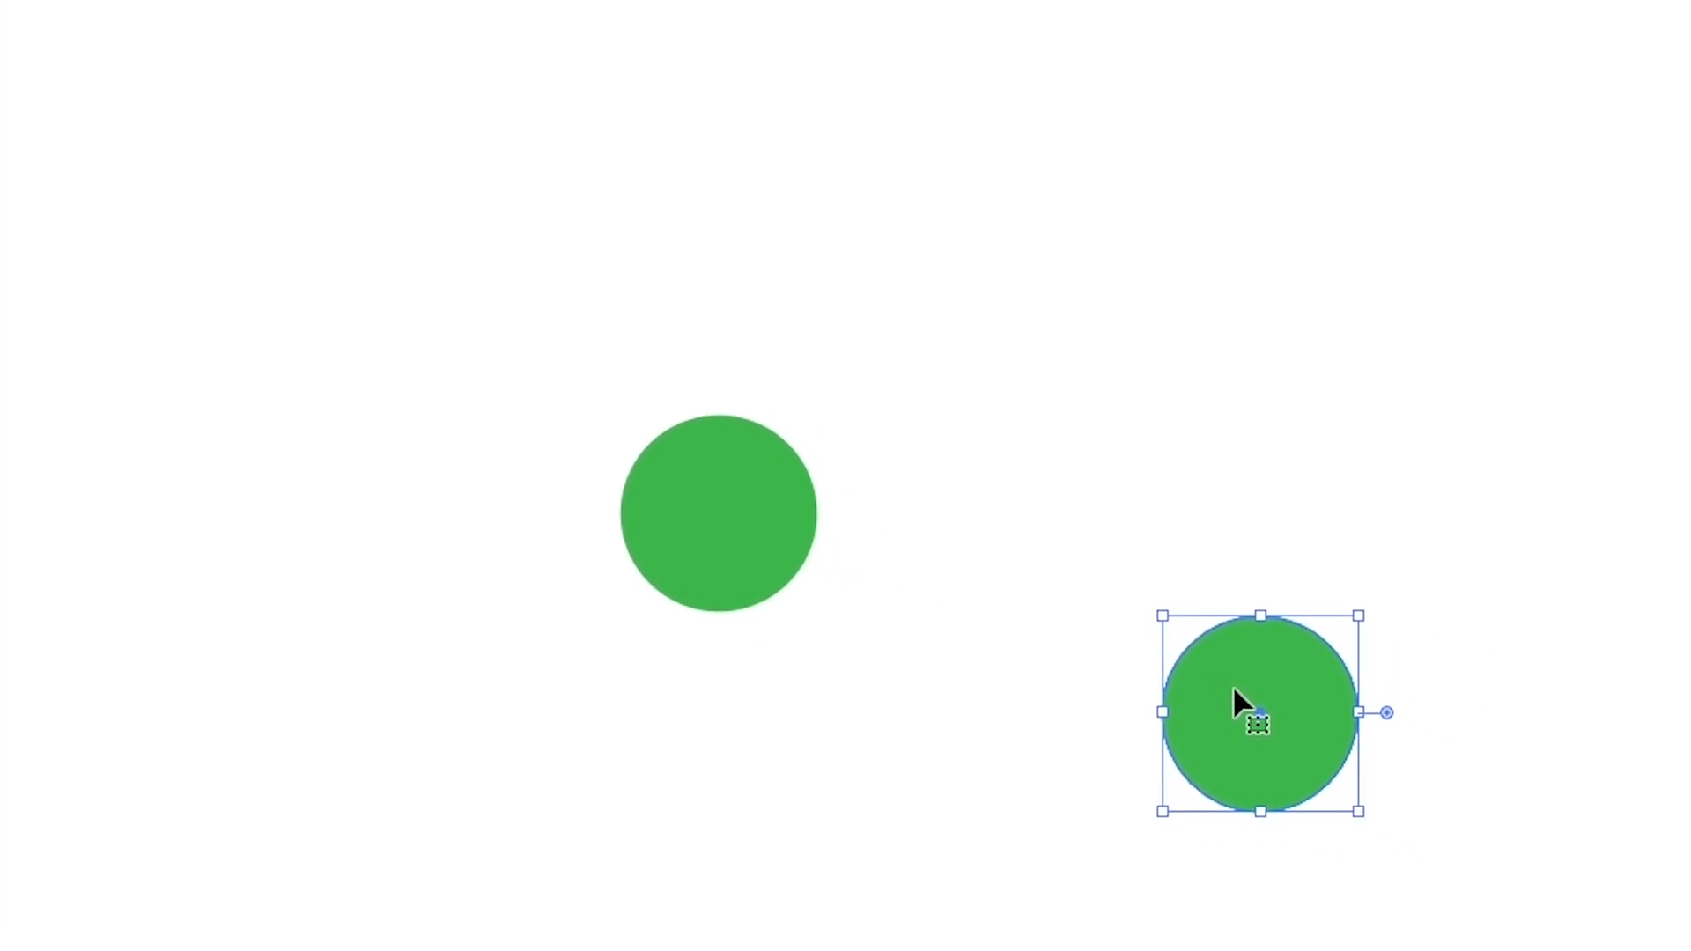
{"action": "left_click_drag", "start_coordinate": [1234, 691], "coordinate": [822, 482]}
Align both circles by their vertical centers and intersect them into a single leaf shape
{"action": "left_click_drag", "start_coordinate": [516, 406], "coordinate": [1064, 486]}
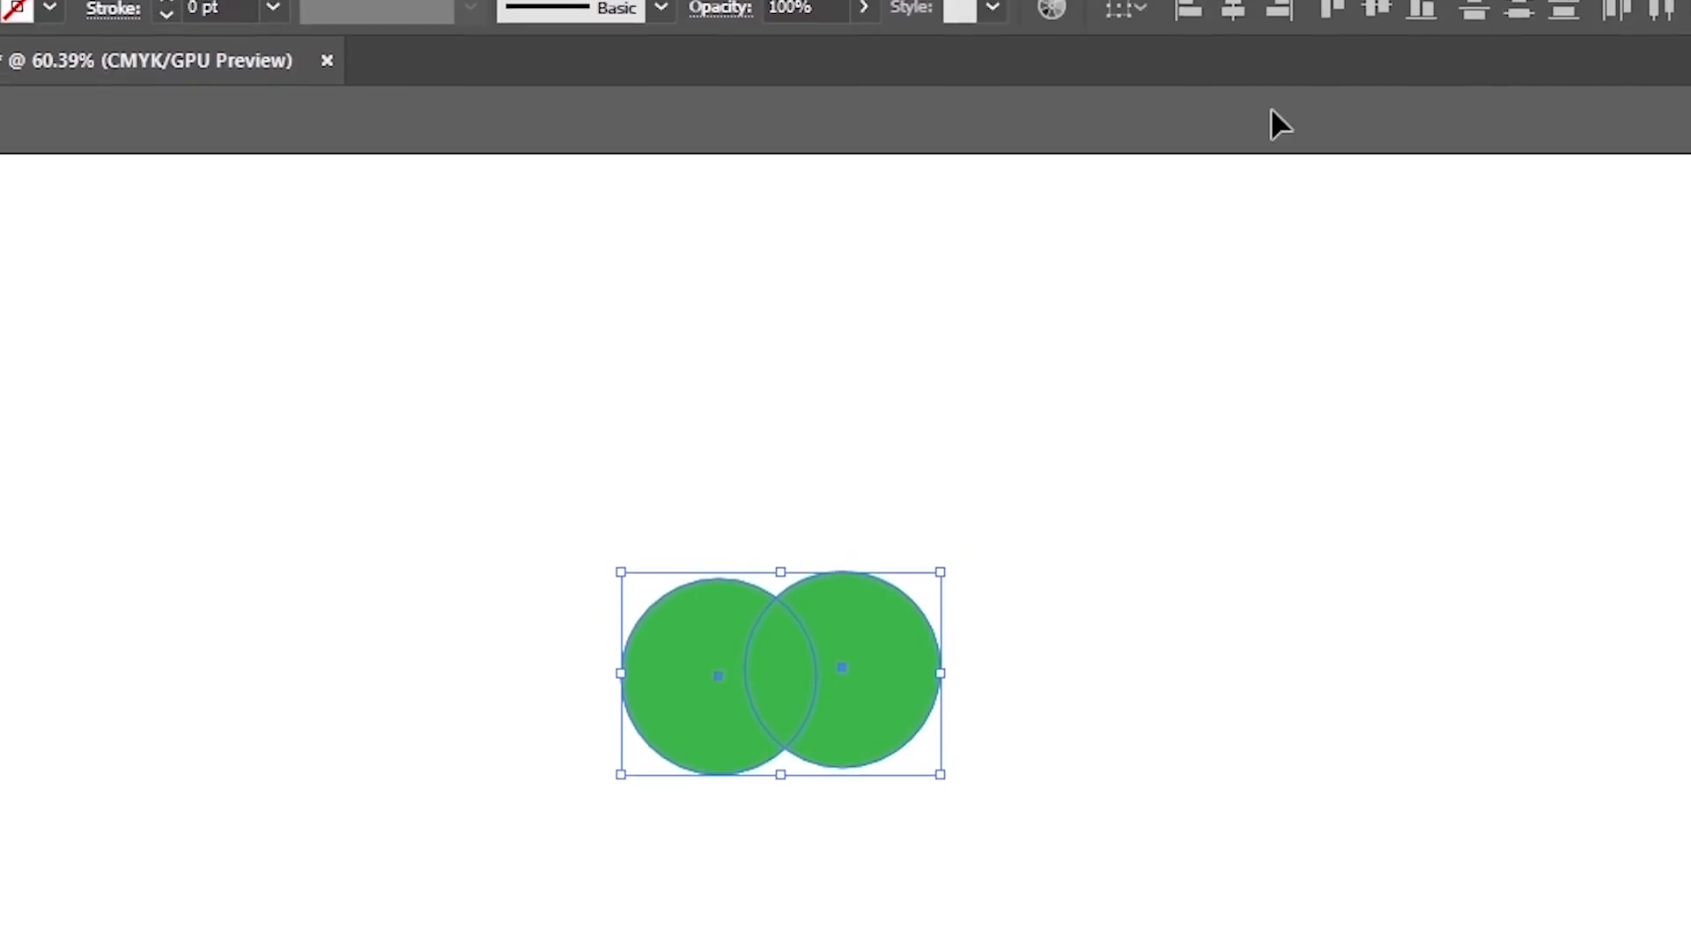
{"action": "left_click", "coordinate": [1379, 36]}
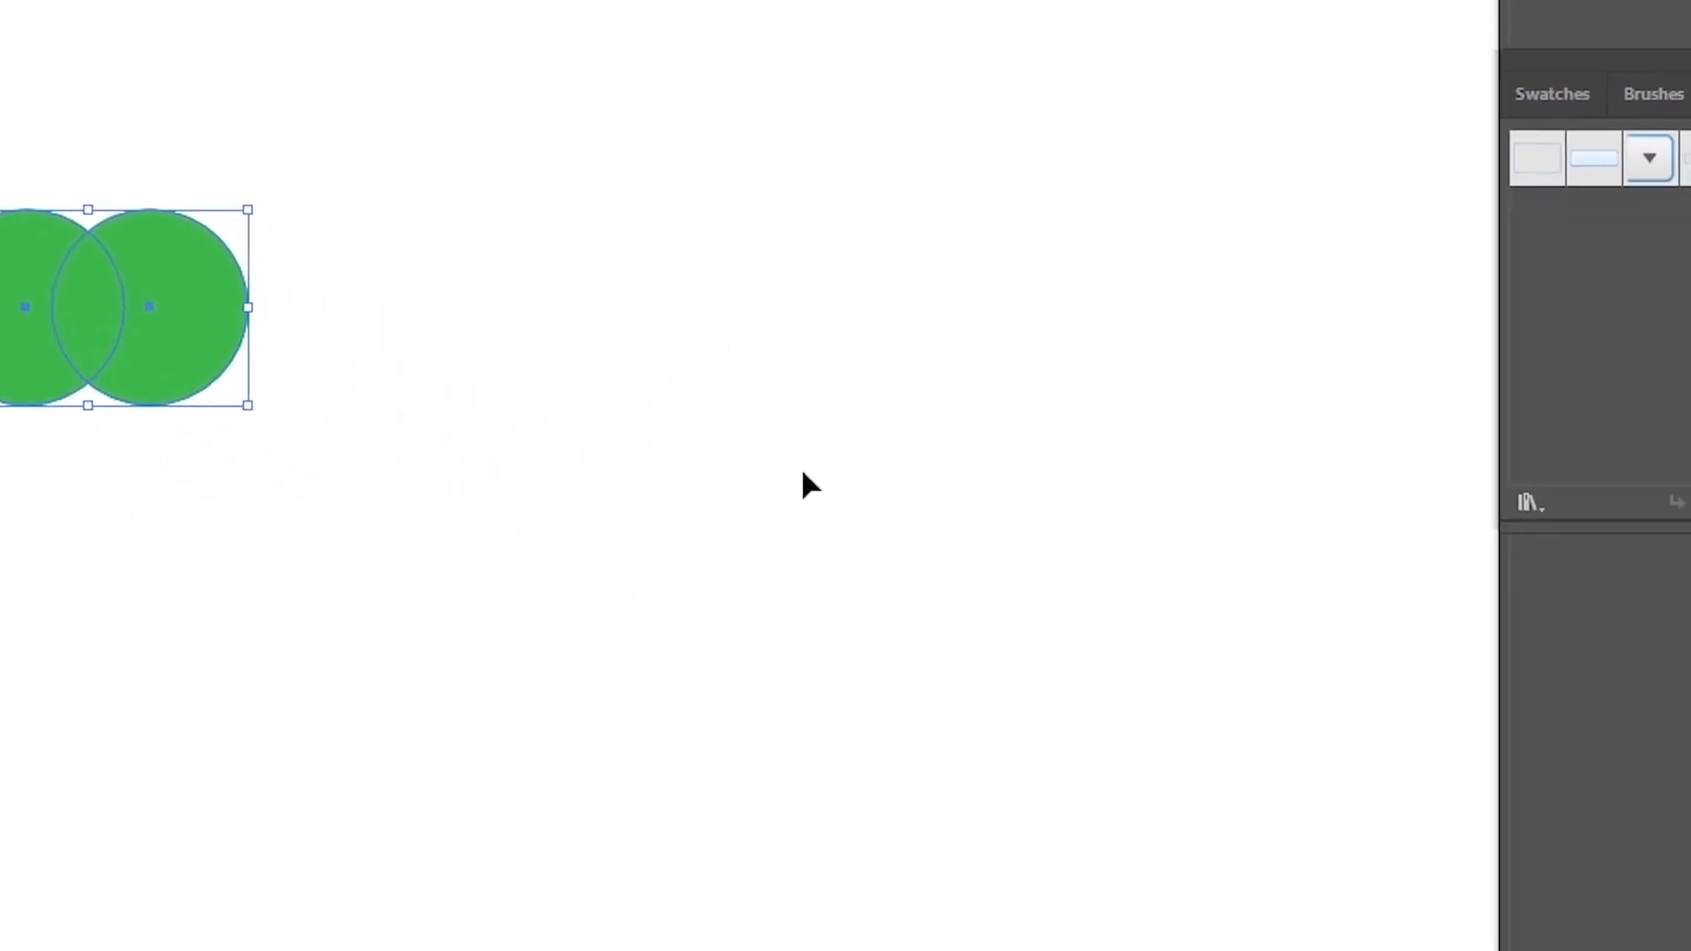
{"action": "left_click", "coordinate": [1432, 674]}
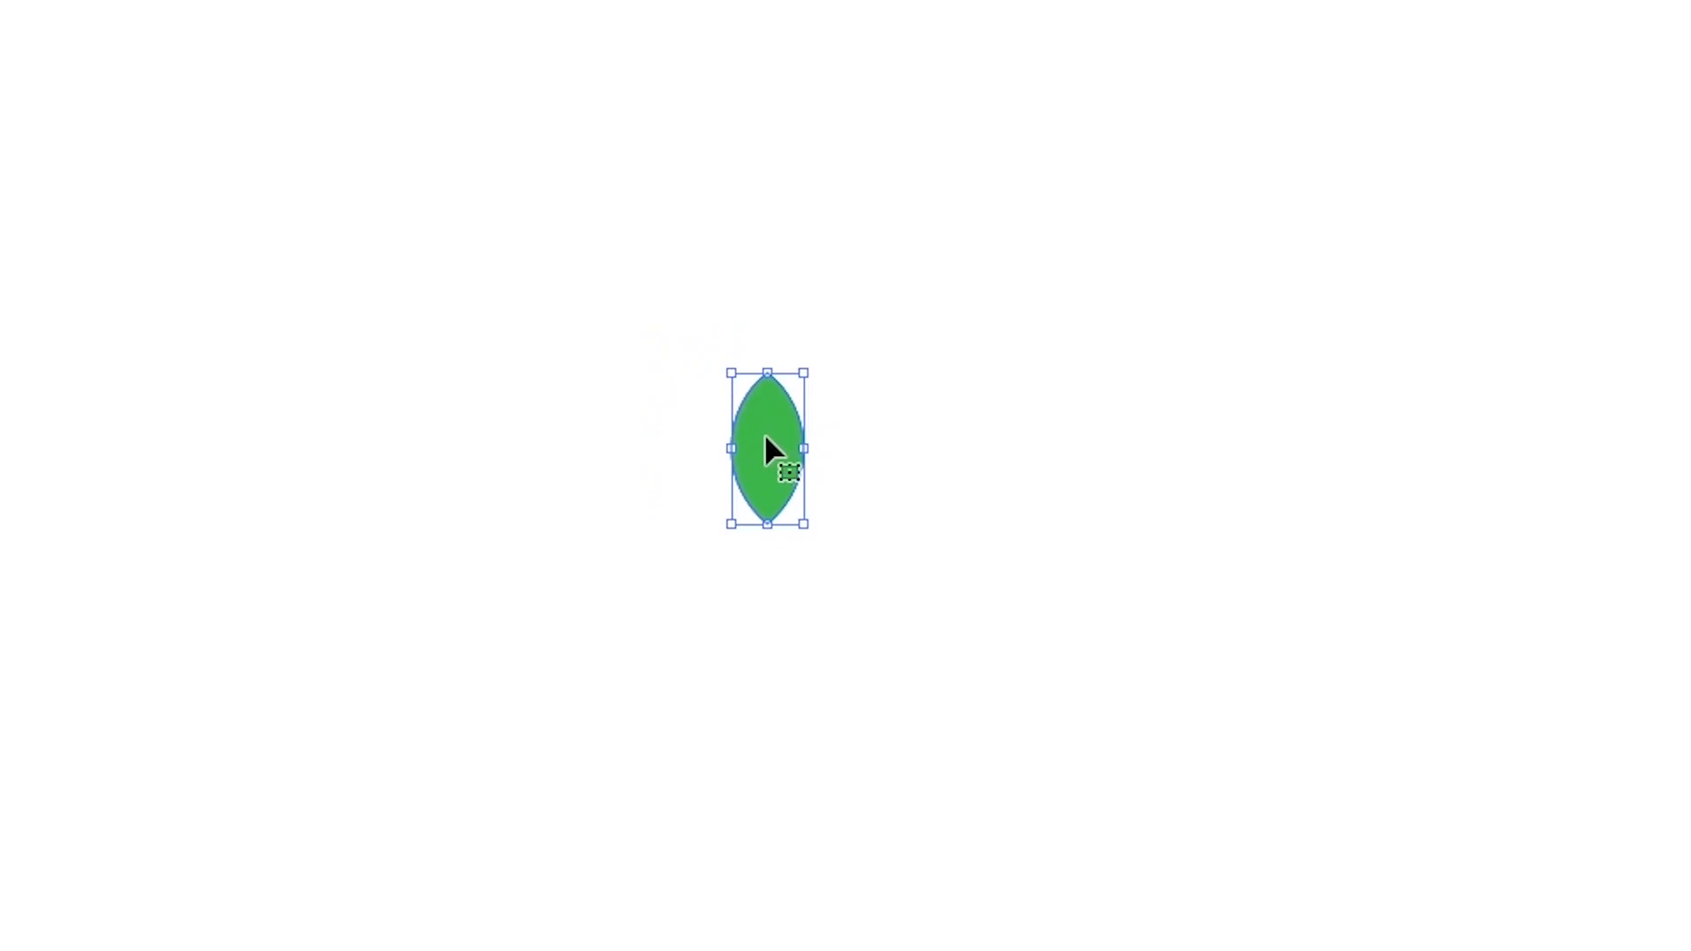
Move the leaf shape further left, then duplicate it and place the copy just to its right
{"action": "left_click_drag", "start_coordinate": [765, 436], "coordinate": [403, 373]}
{"action": "key", "text": "ctrl+c"}
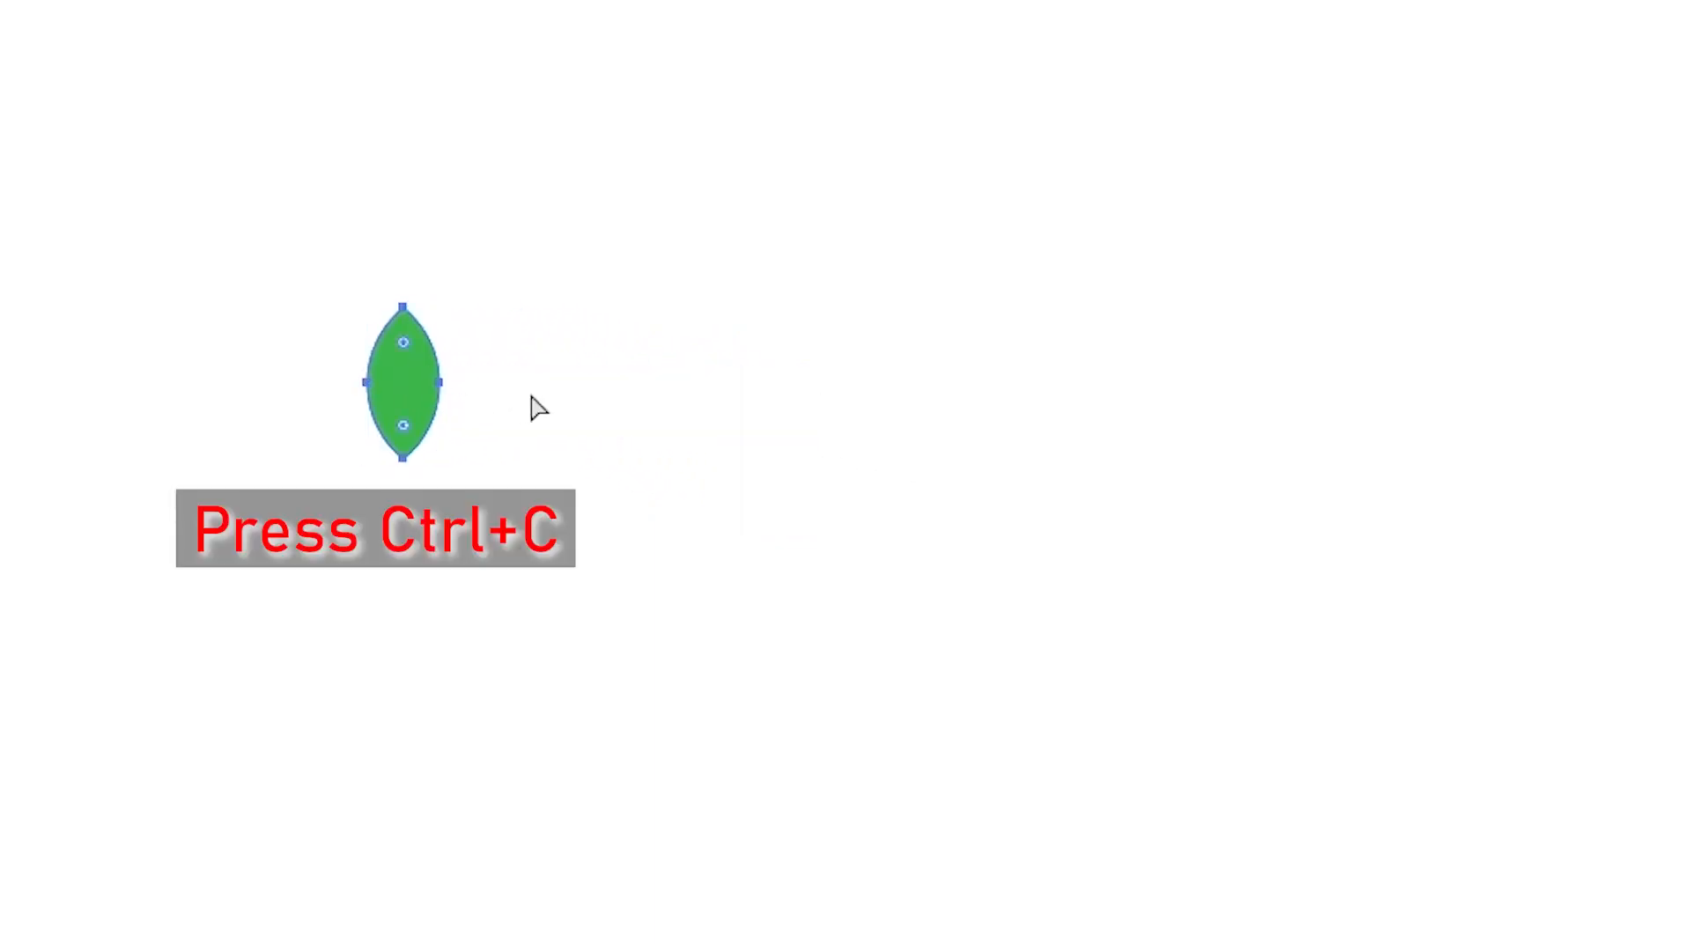
{"action": "key", "text": "ctrl+v"}
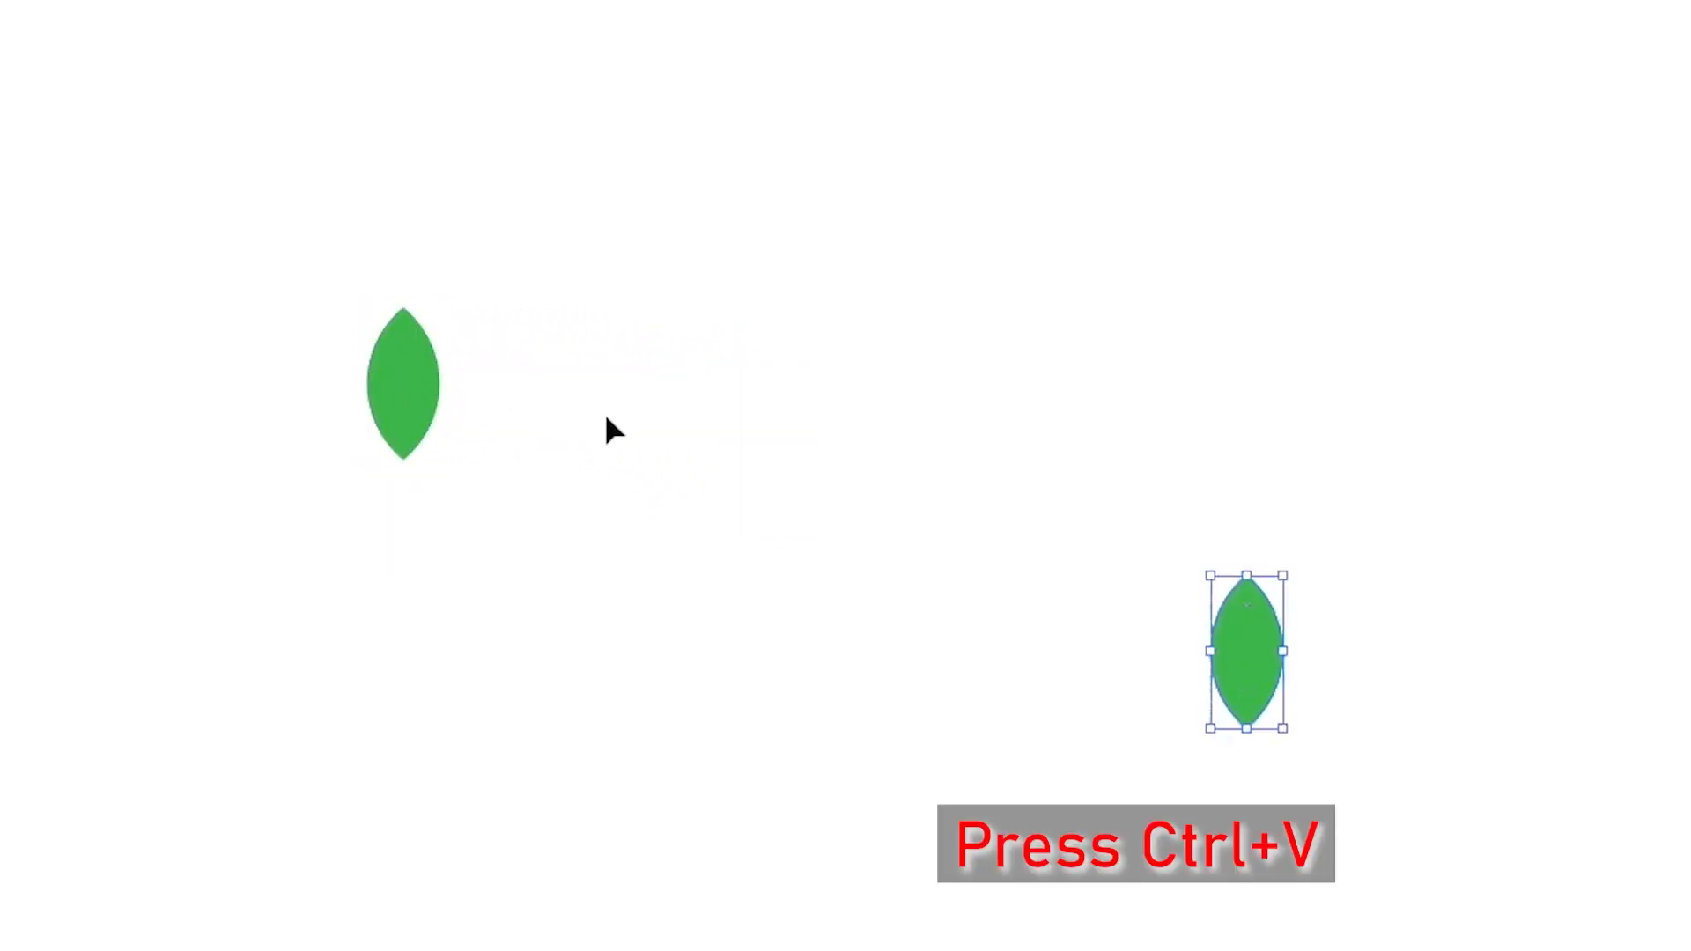
{"action": "left_click_drag", "start_coordinate": [1233, 625], "coordinate": [530, 356]}
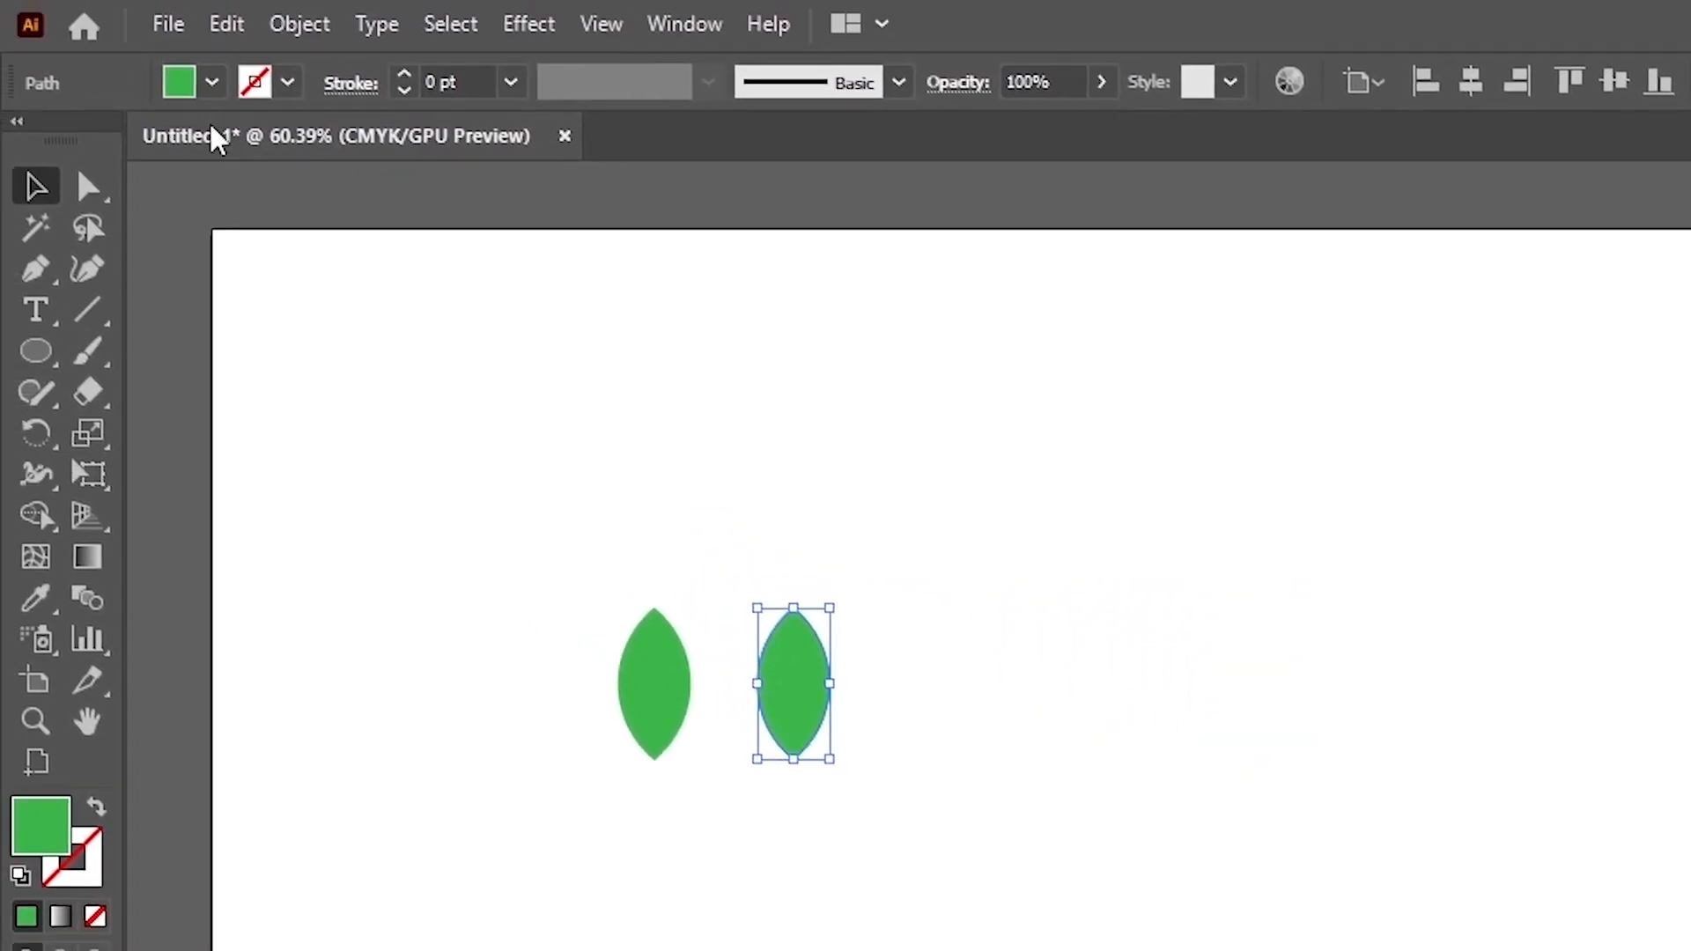
Fill the copied leaf with a lighter yellow-green
{"action": "left_click", "coordinate": [209, 83]}
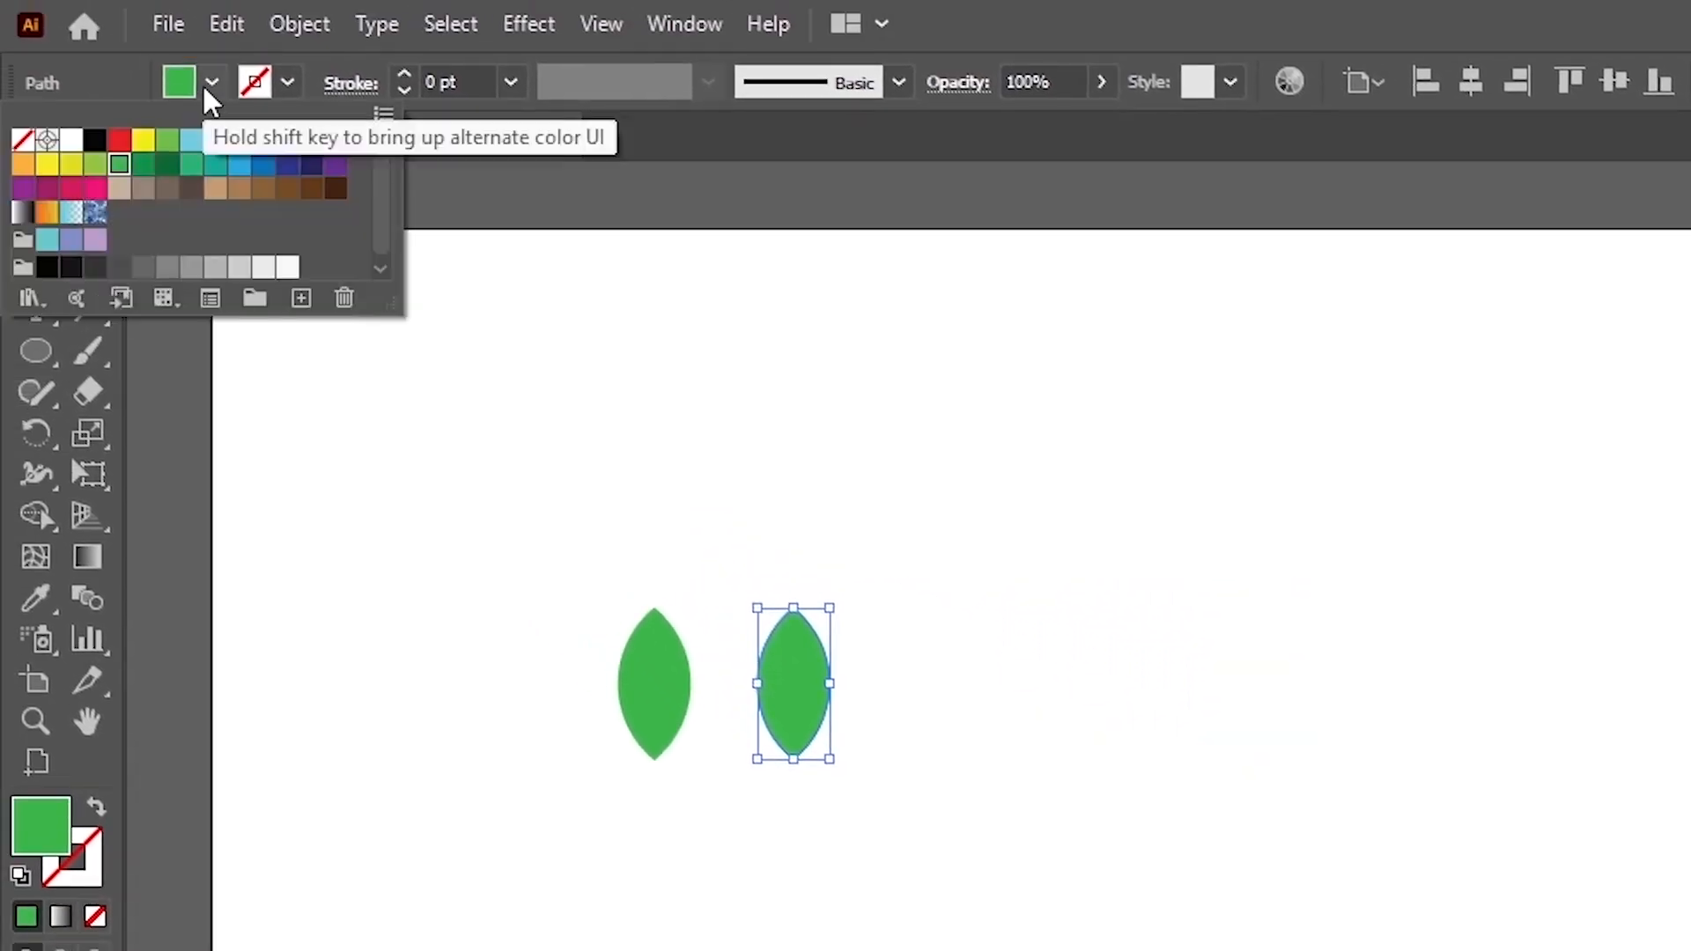
{"action": "left_click", "coordinate": [94, 166]}
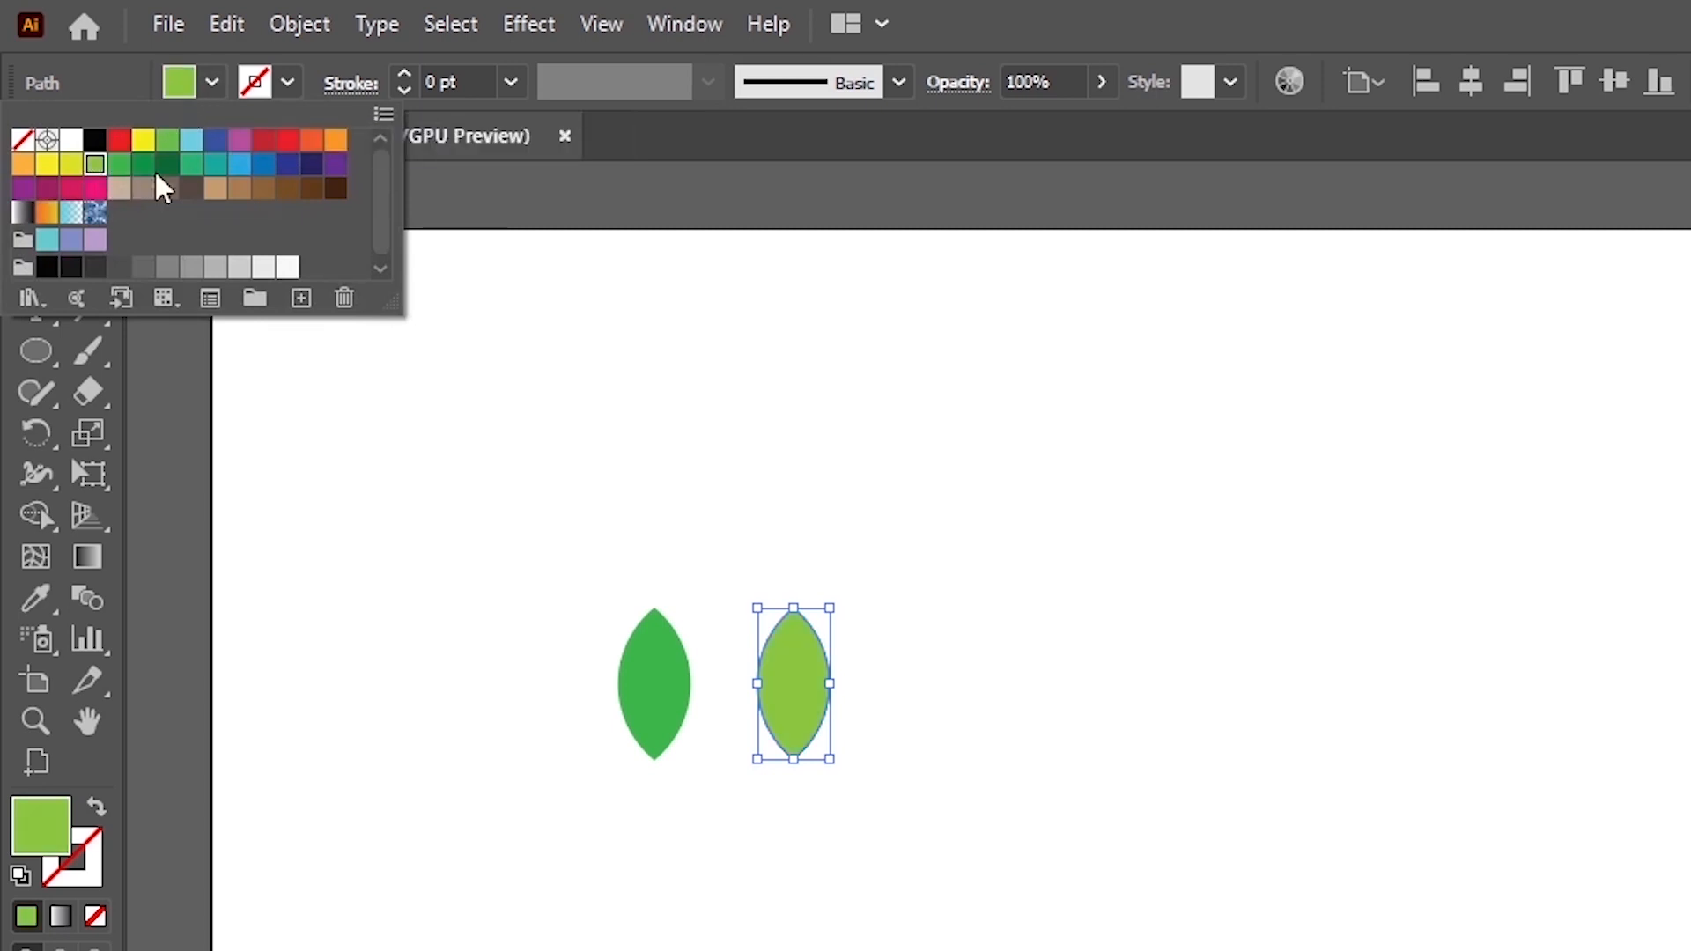
{"action": "left_click", "coordinate": [215, 85]}
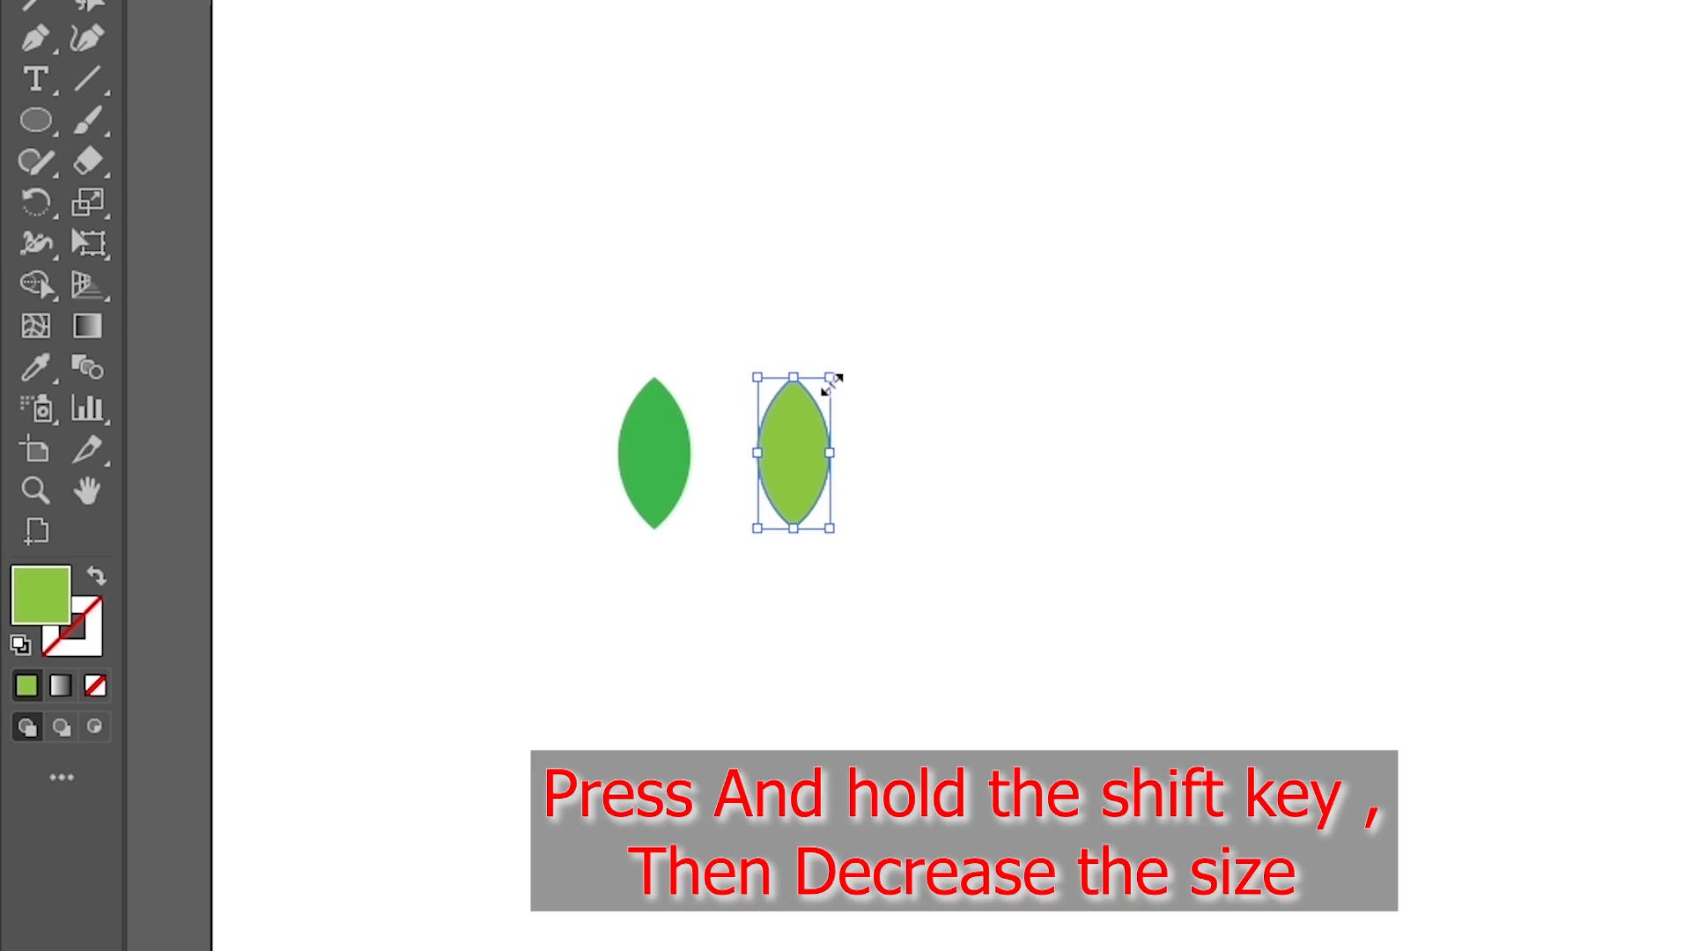
Shrink the light green leaf proportionally to roughly a third and place it inside the large leaf's bottom tip
{"action": "left_click_drag", "start_coordinate": [832, 381], "coordinate": [784, 469]}
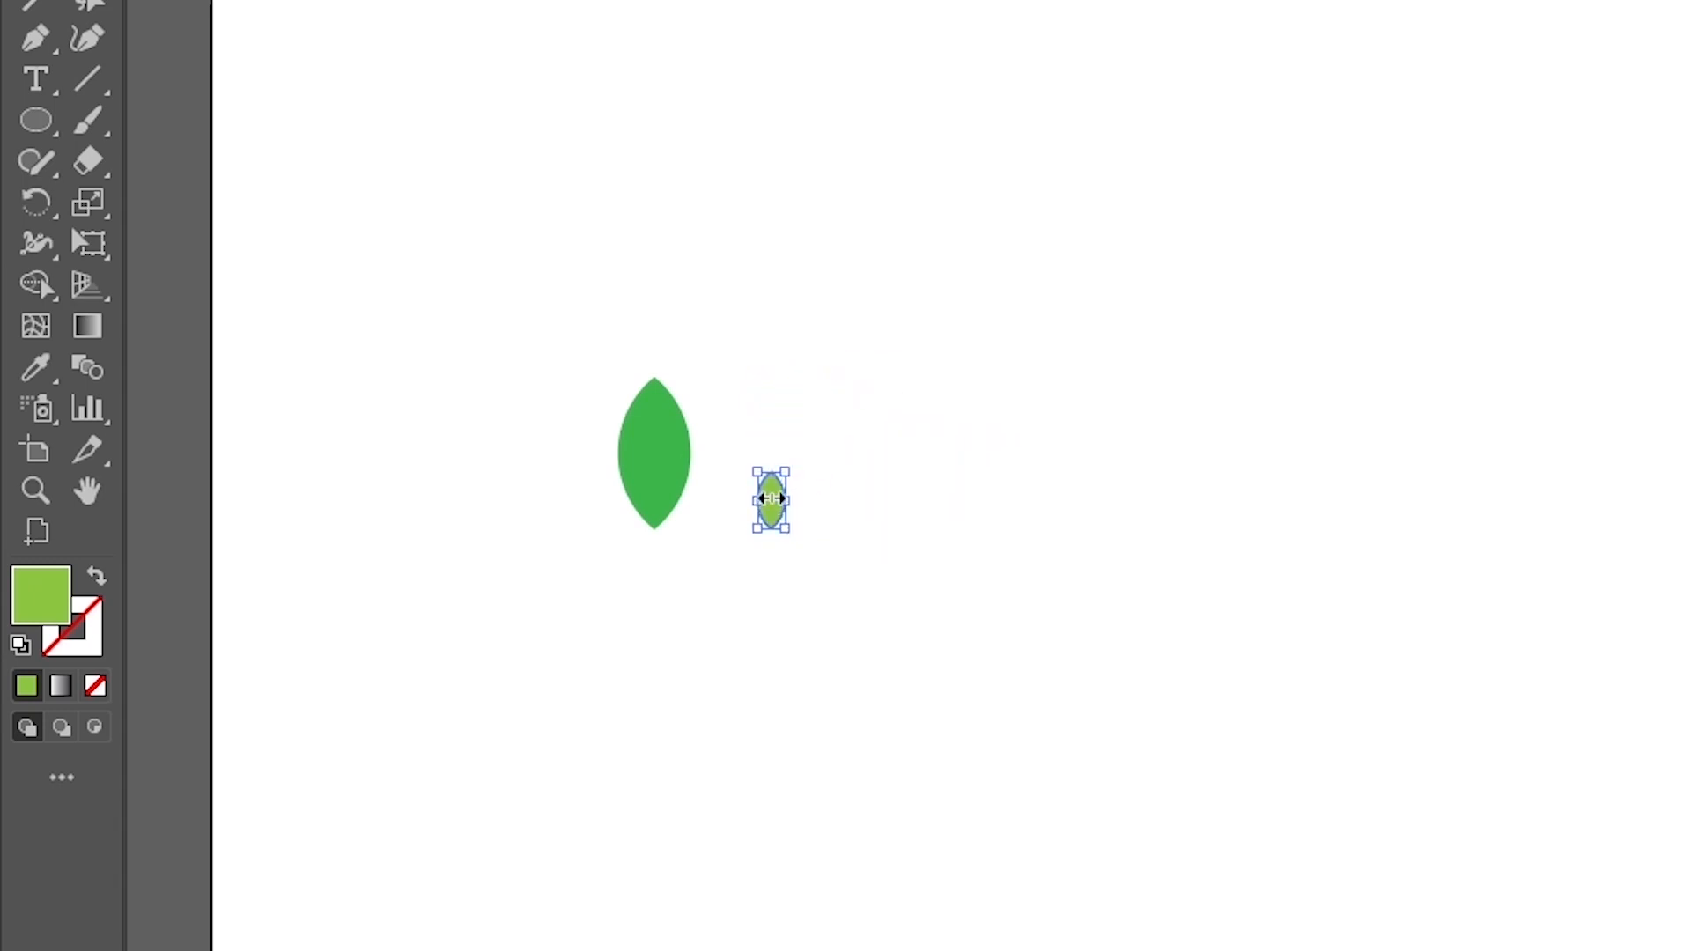
{"action": "left_click_drag", "start_coordinate": [771, 499], "coordinate": [659, 499]}
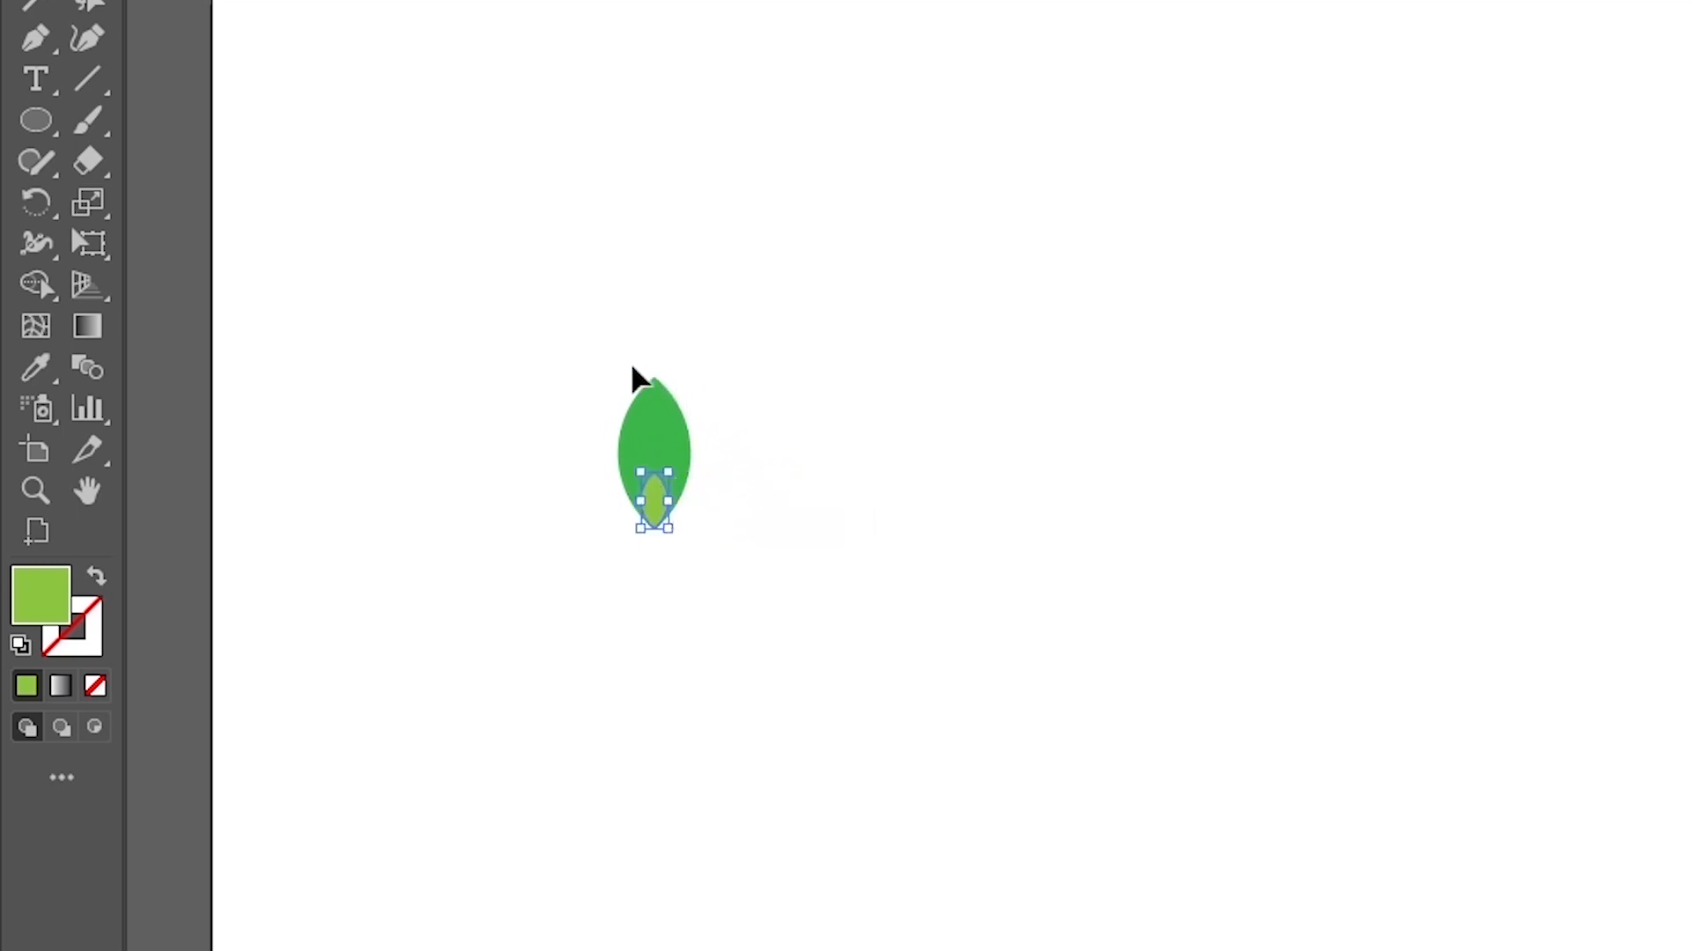
Select both leaf shapes and set the blend options to Specified Steps spacing with 12 steps
{"action": "left_click_drag", "start_coordinate": [596, 407], "coordinate": [743, 494]}
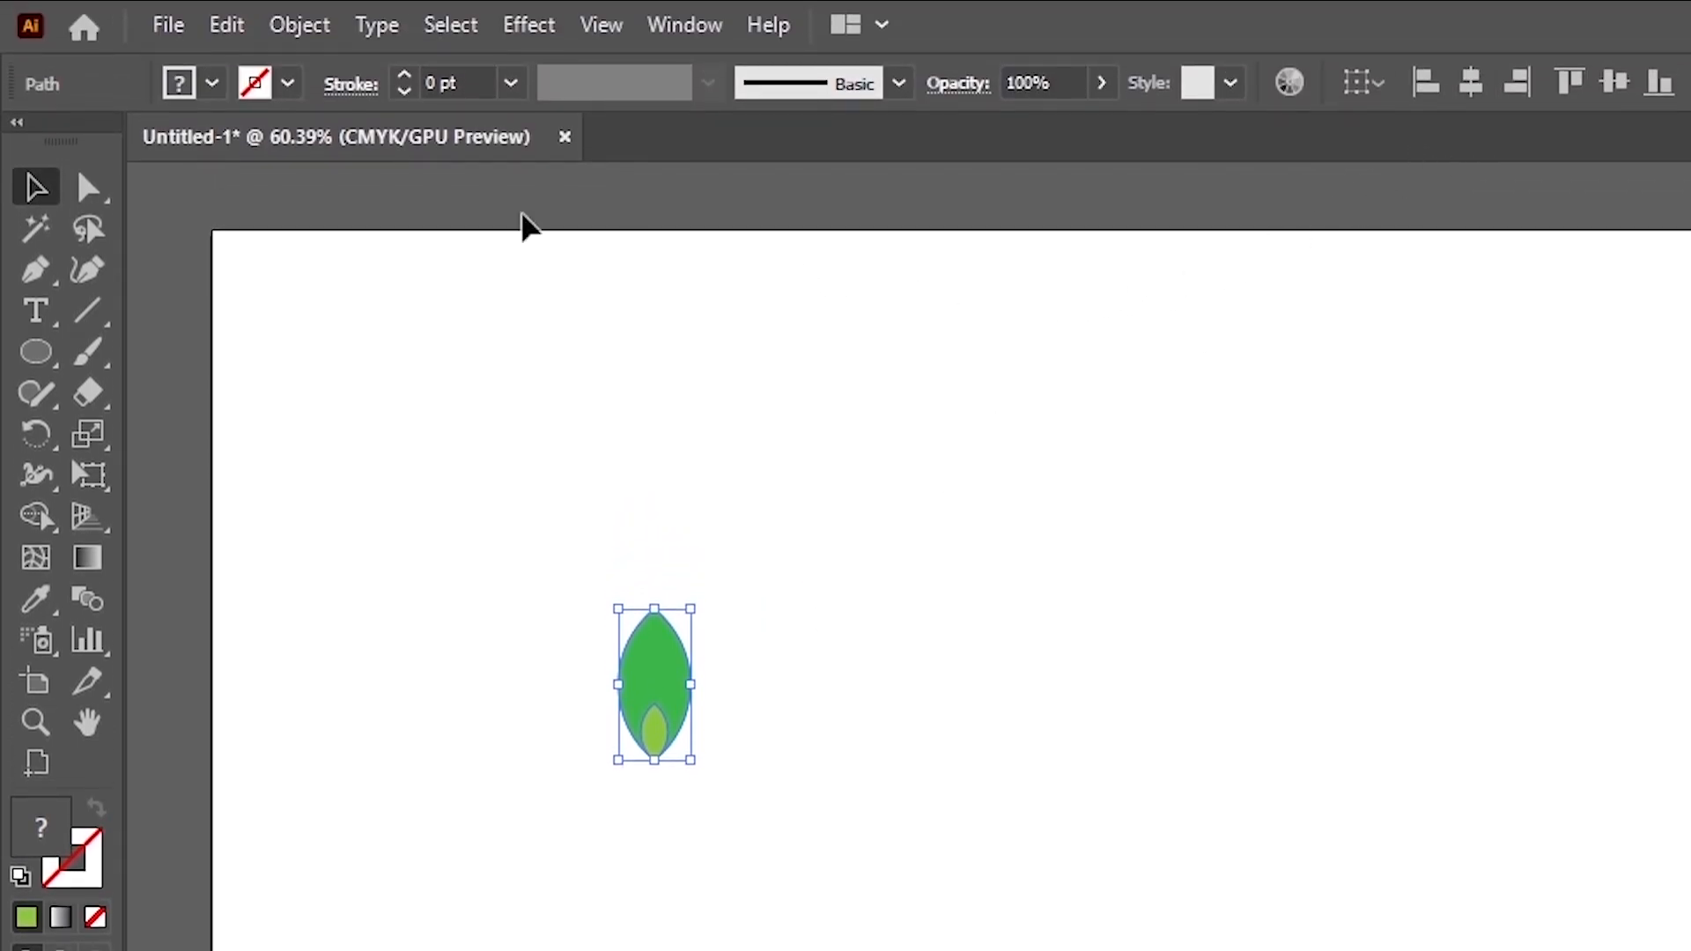
{"action": "left_click", "coordinate": [299, 24]}
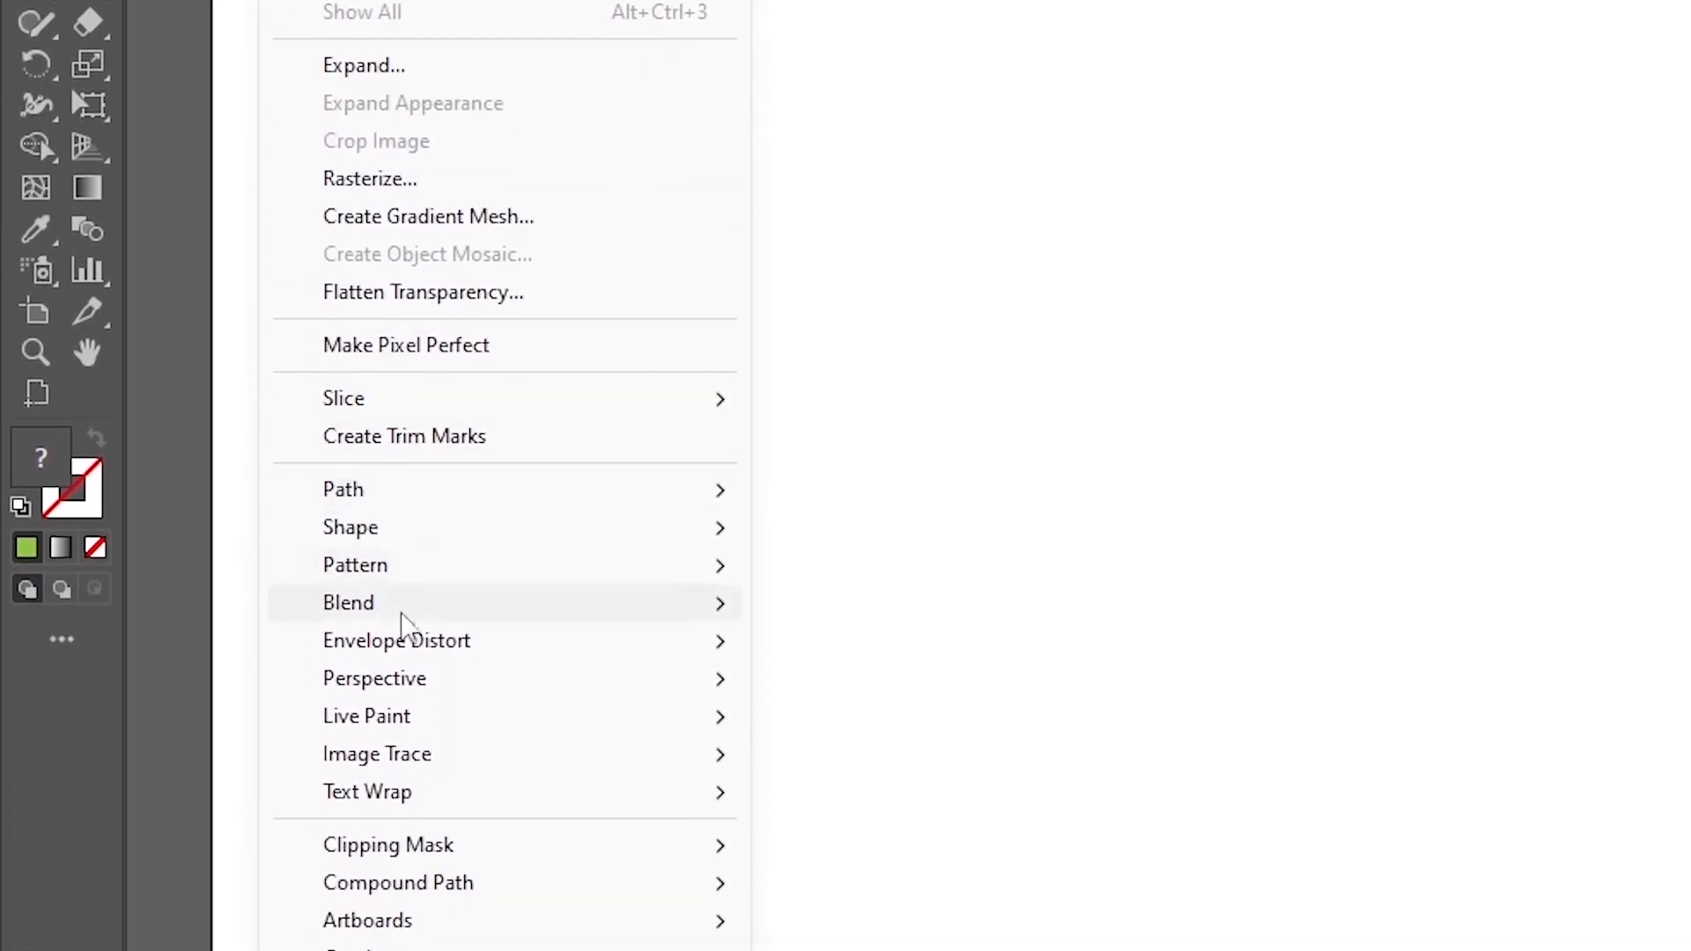
{"action": "mouse_move", "coordinate": [407, 625]}
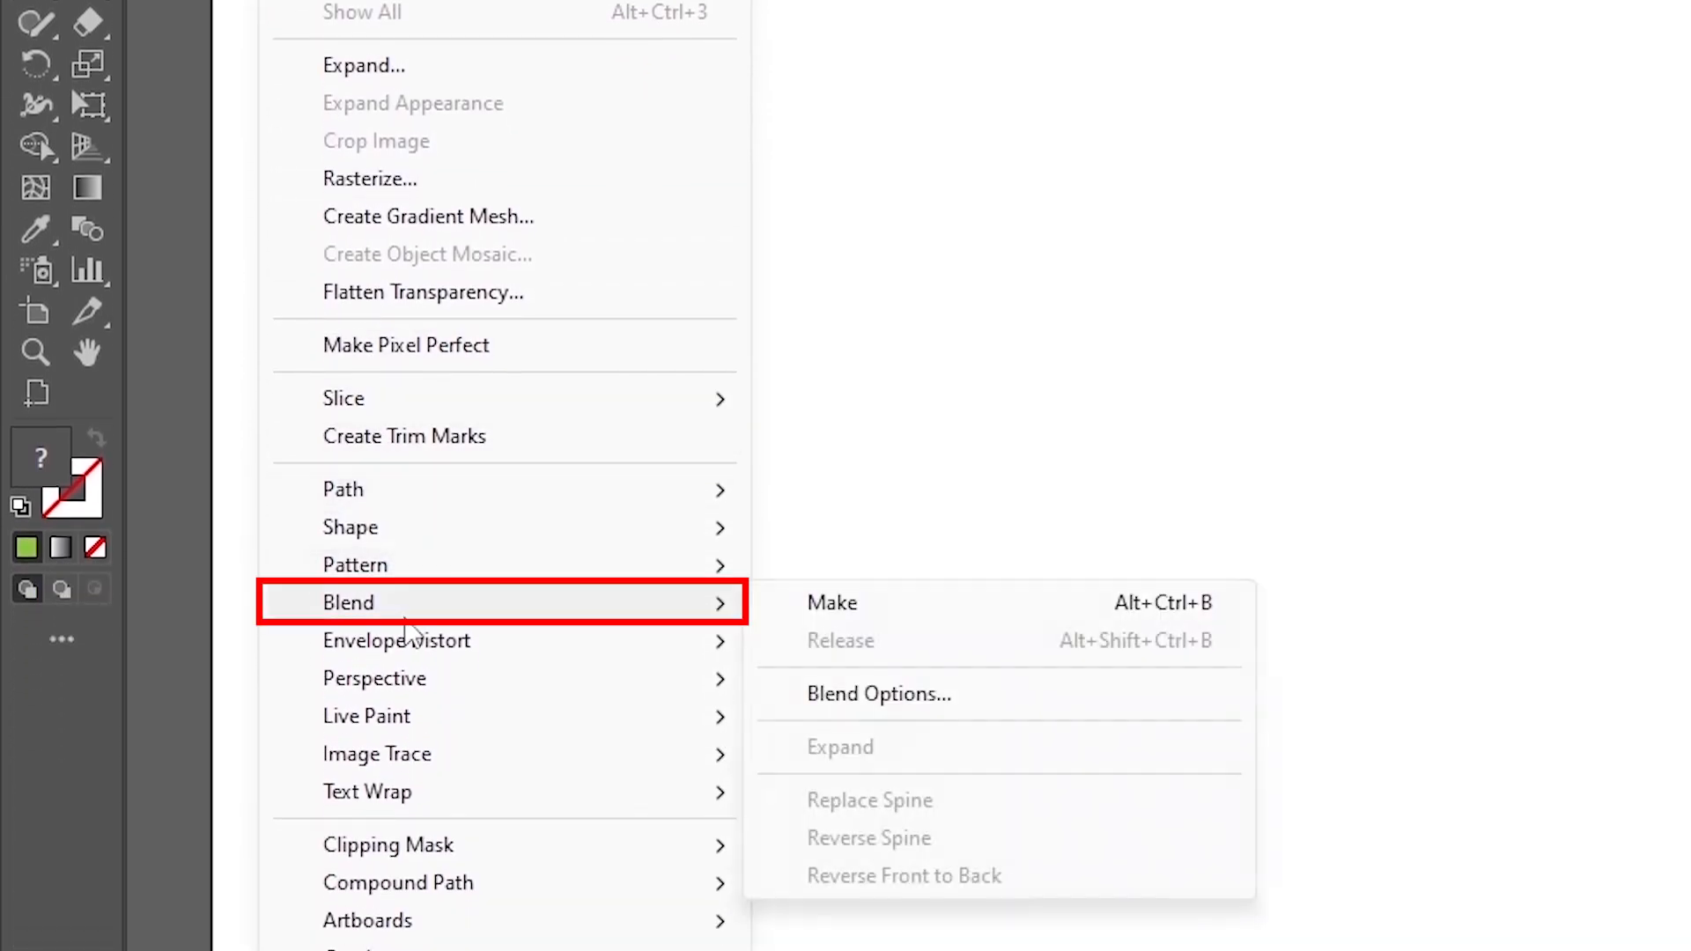
{"action": "left_click", "coordinate": [869, 694]}
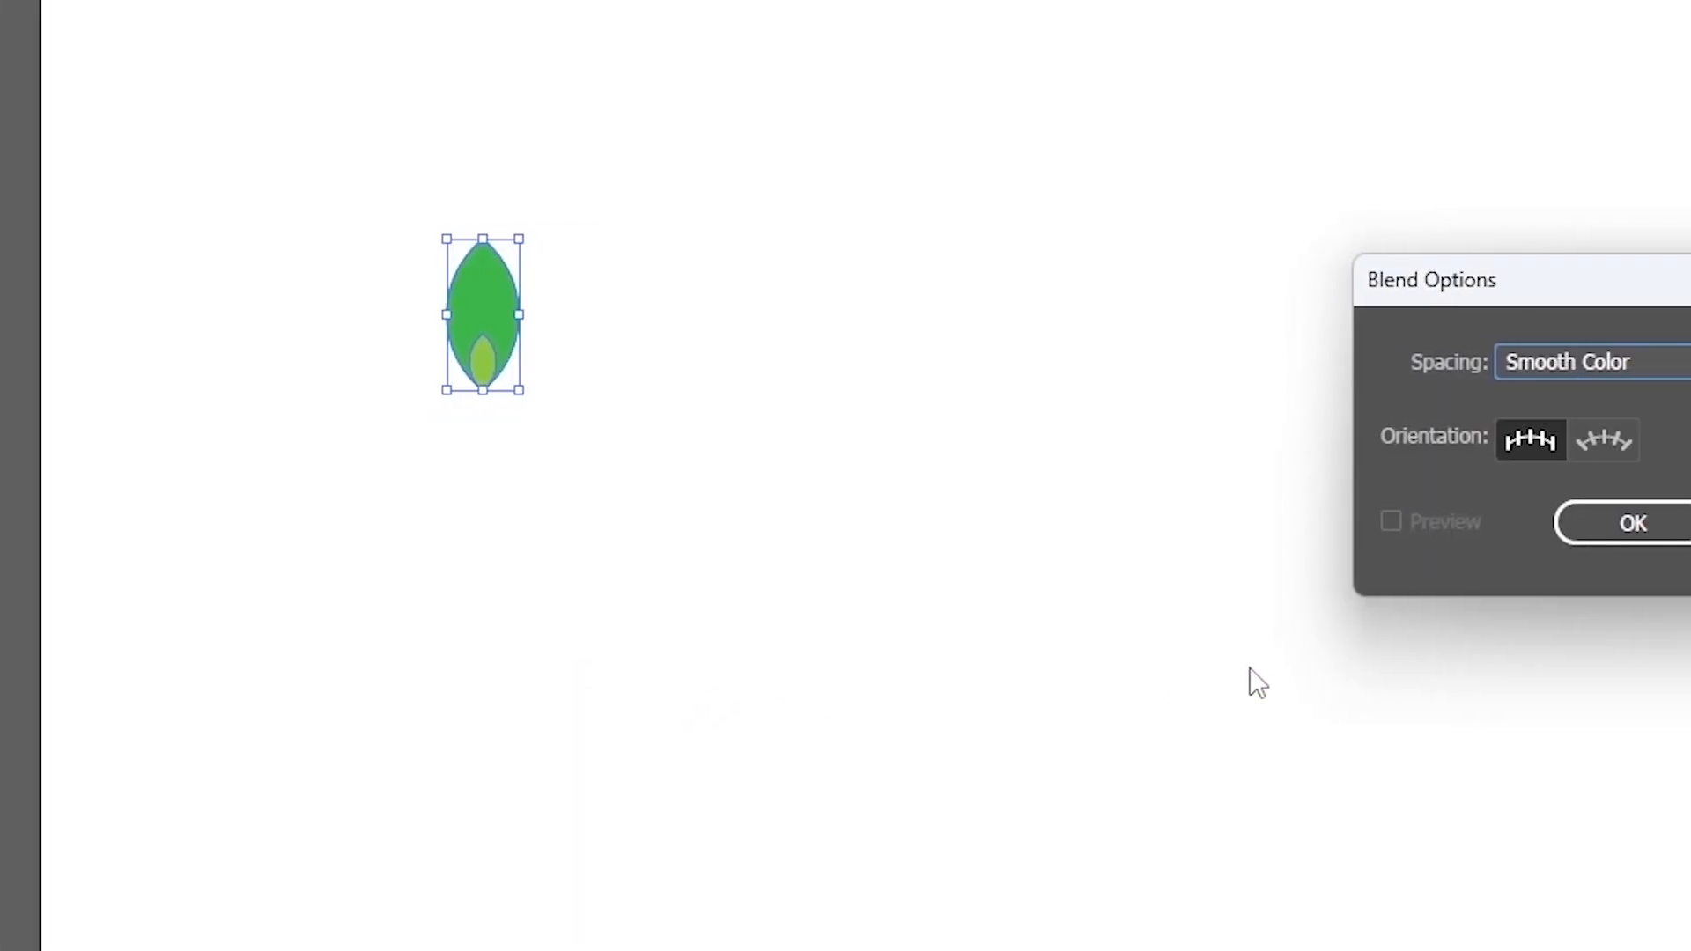
{"action": "left_click", "coordinate": [1439, 363]}
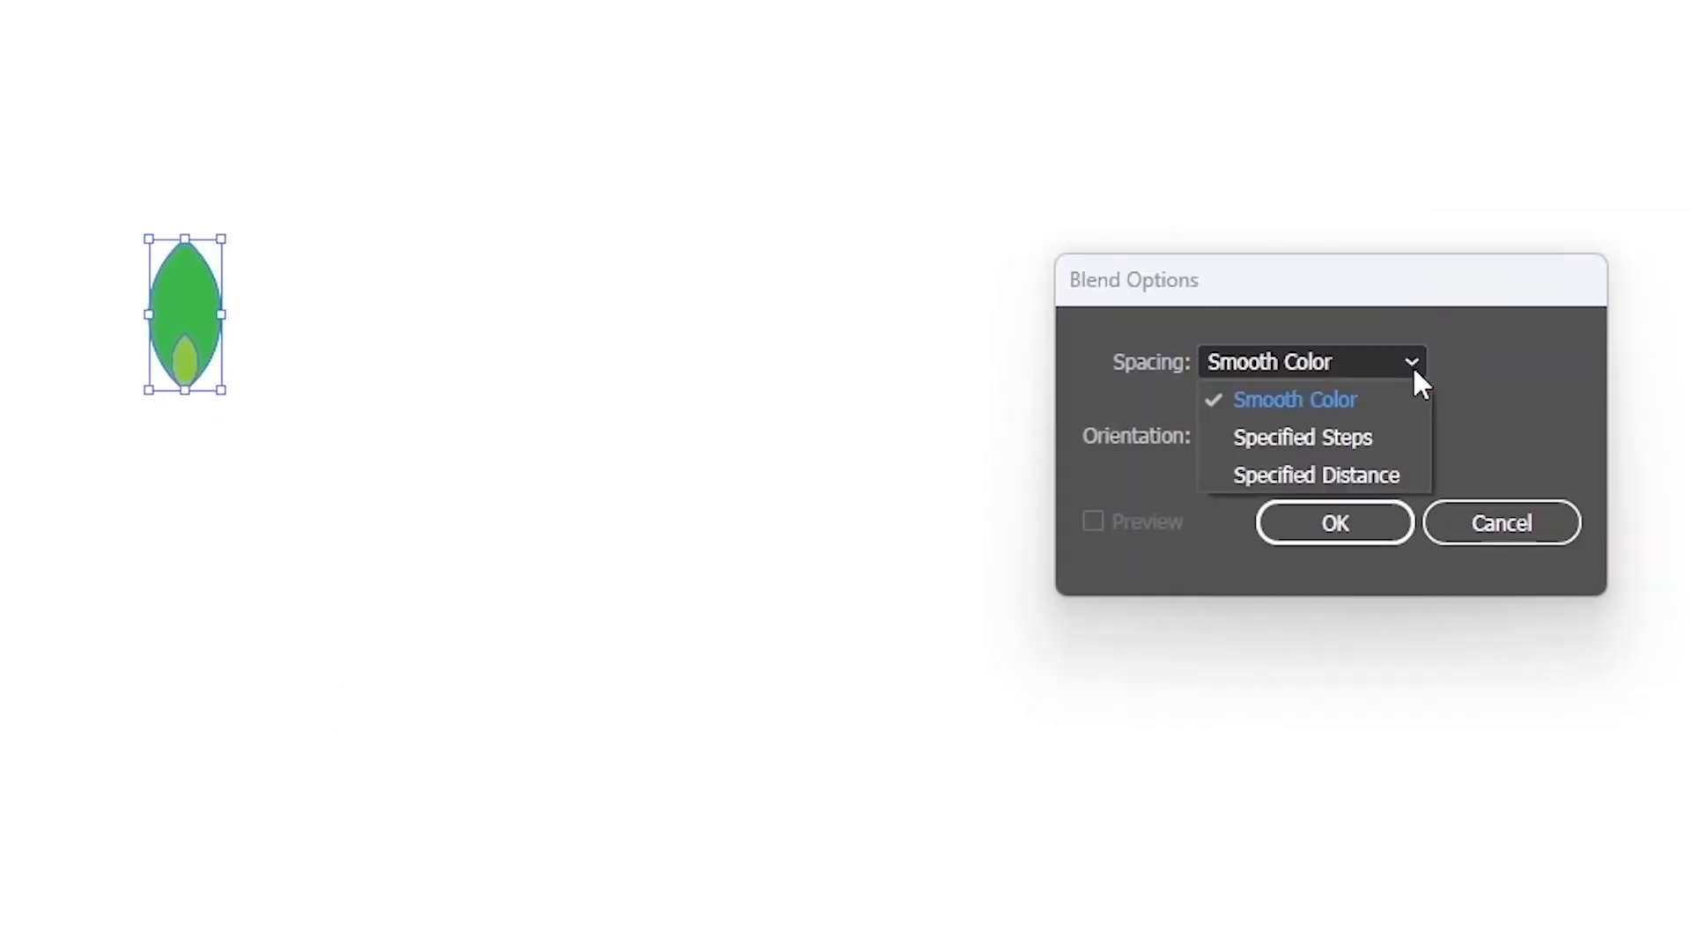
{"action": "left_click", "coordinate": [1429, 441]}
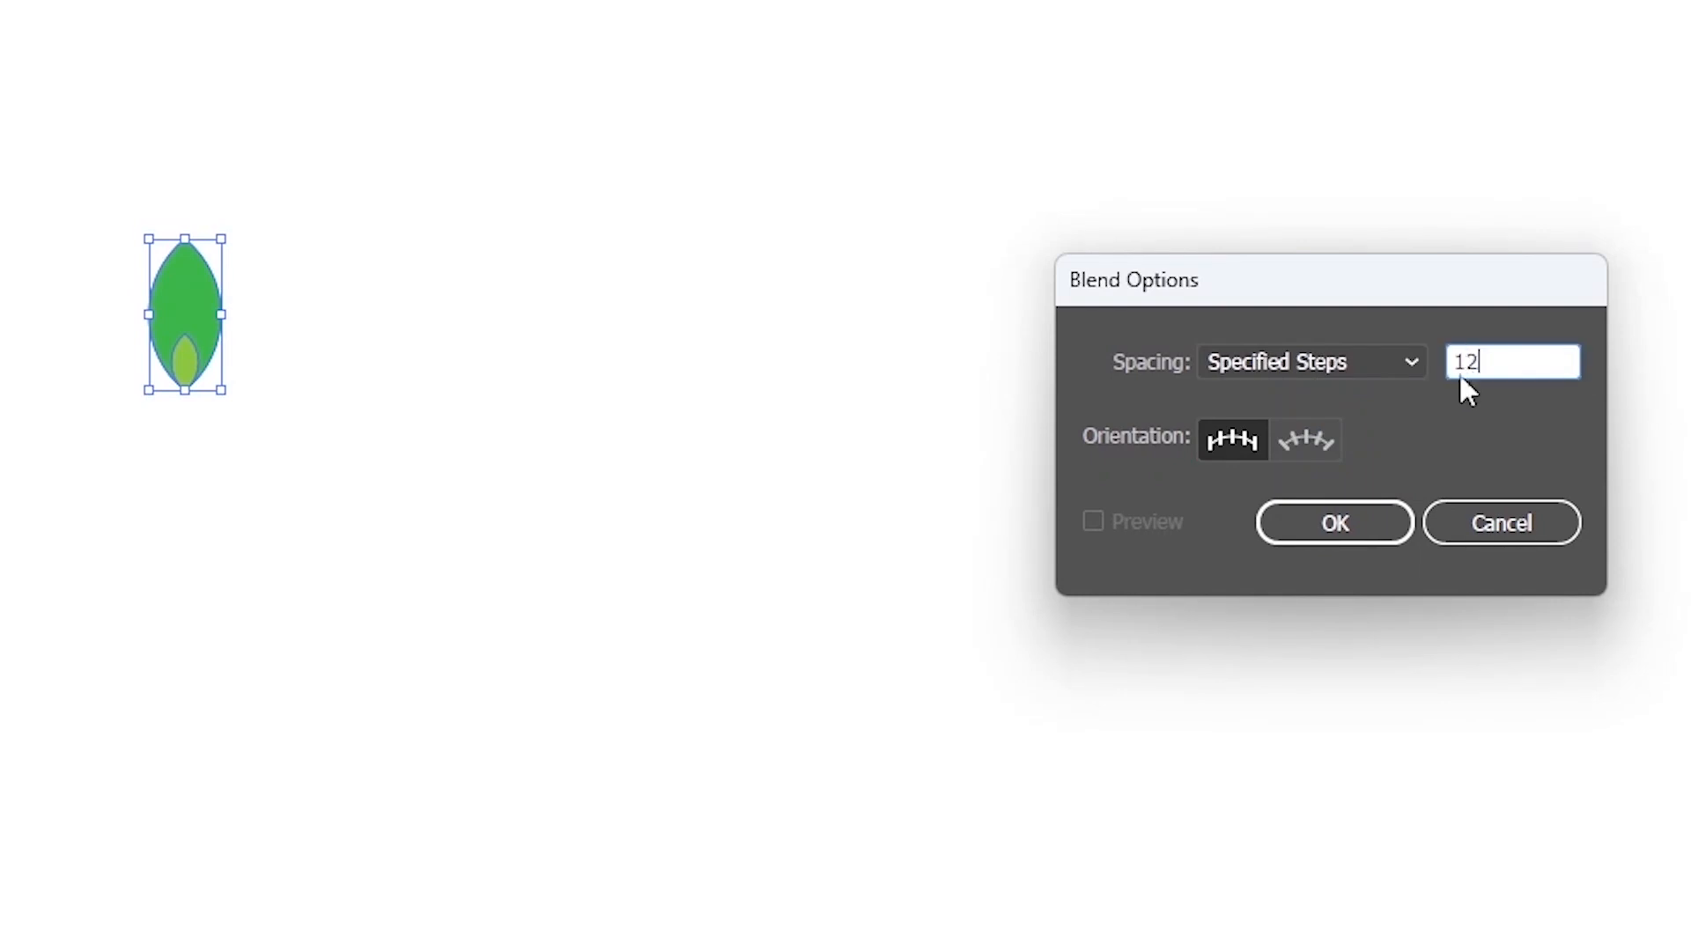
{"action": "left_click", "coordinate": [1339, 524]}
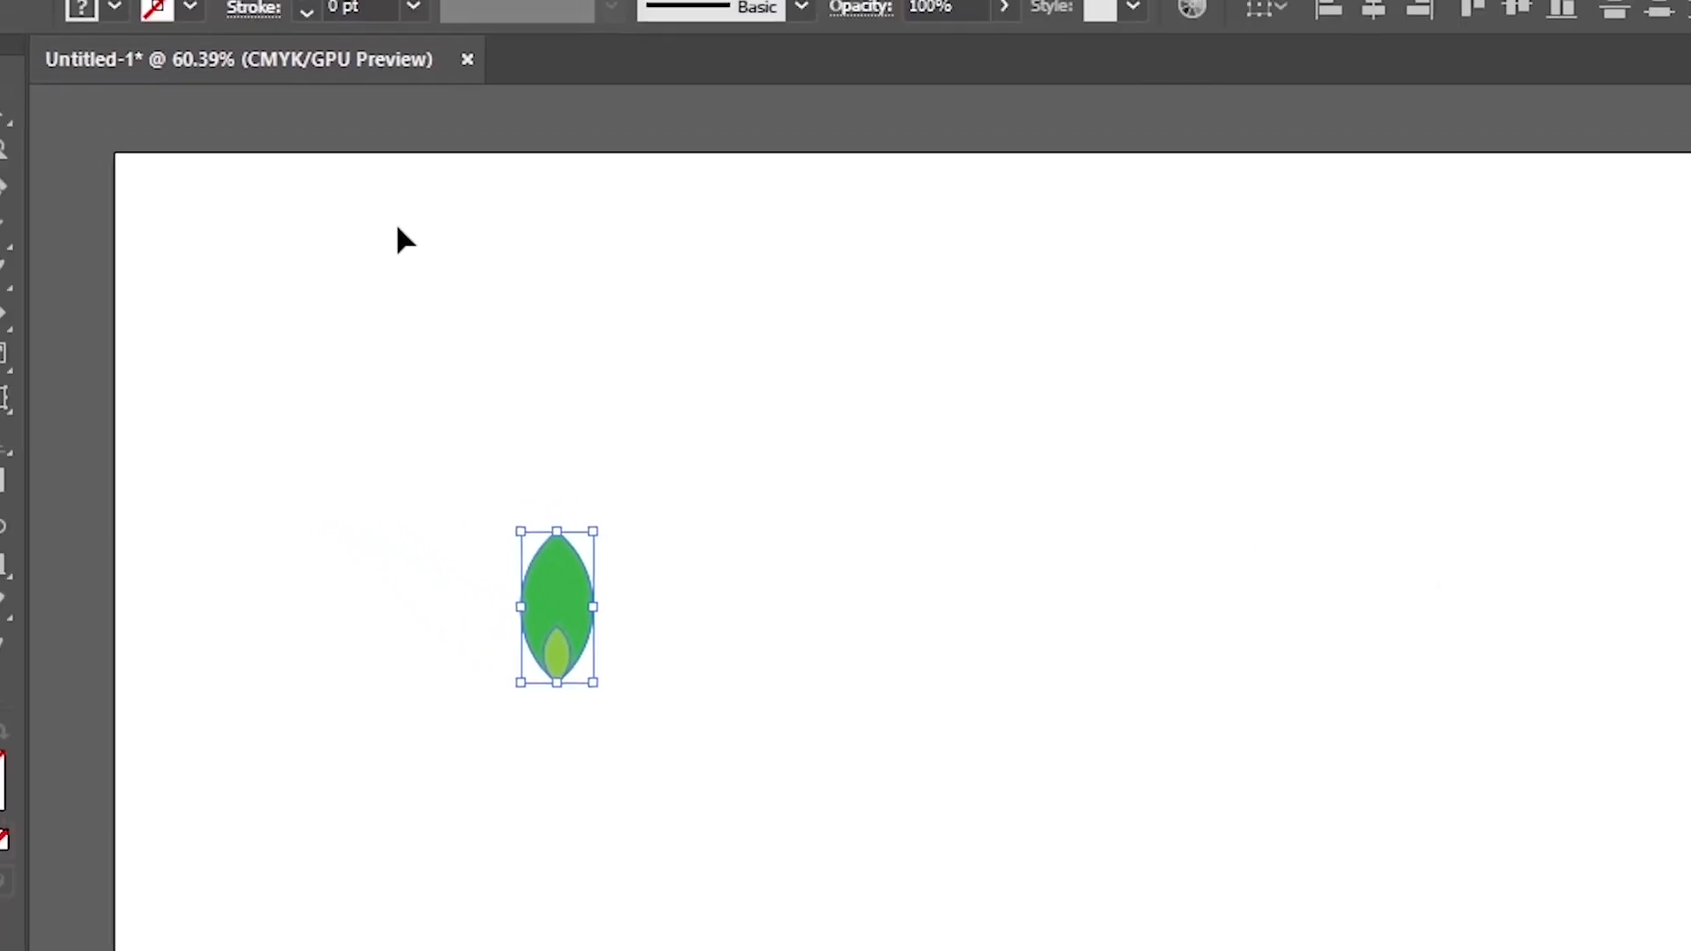
Blend the two leaf shapes and rotate the blended leaf counterclockwise so its dark tip points up-left
{"action": "left_click", "coordinate": [294, 29]}
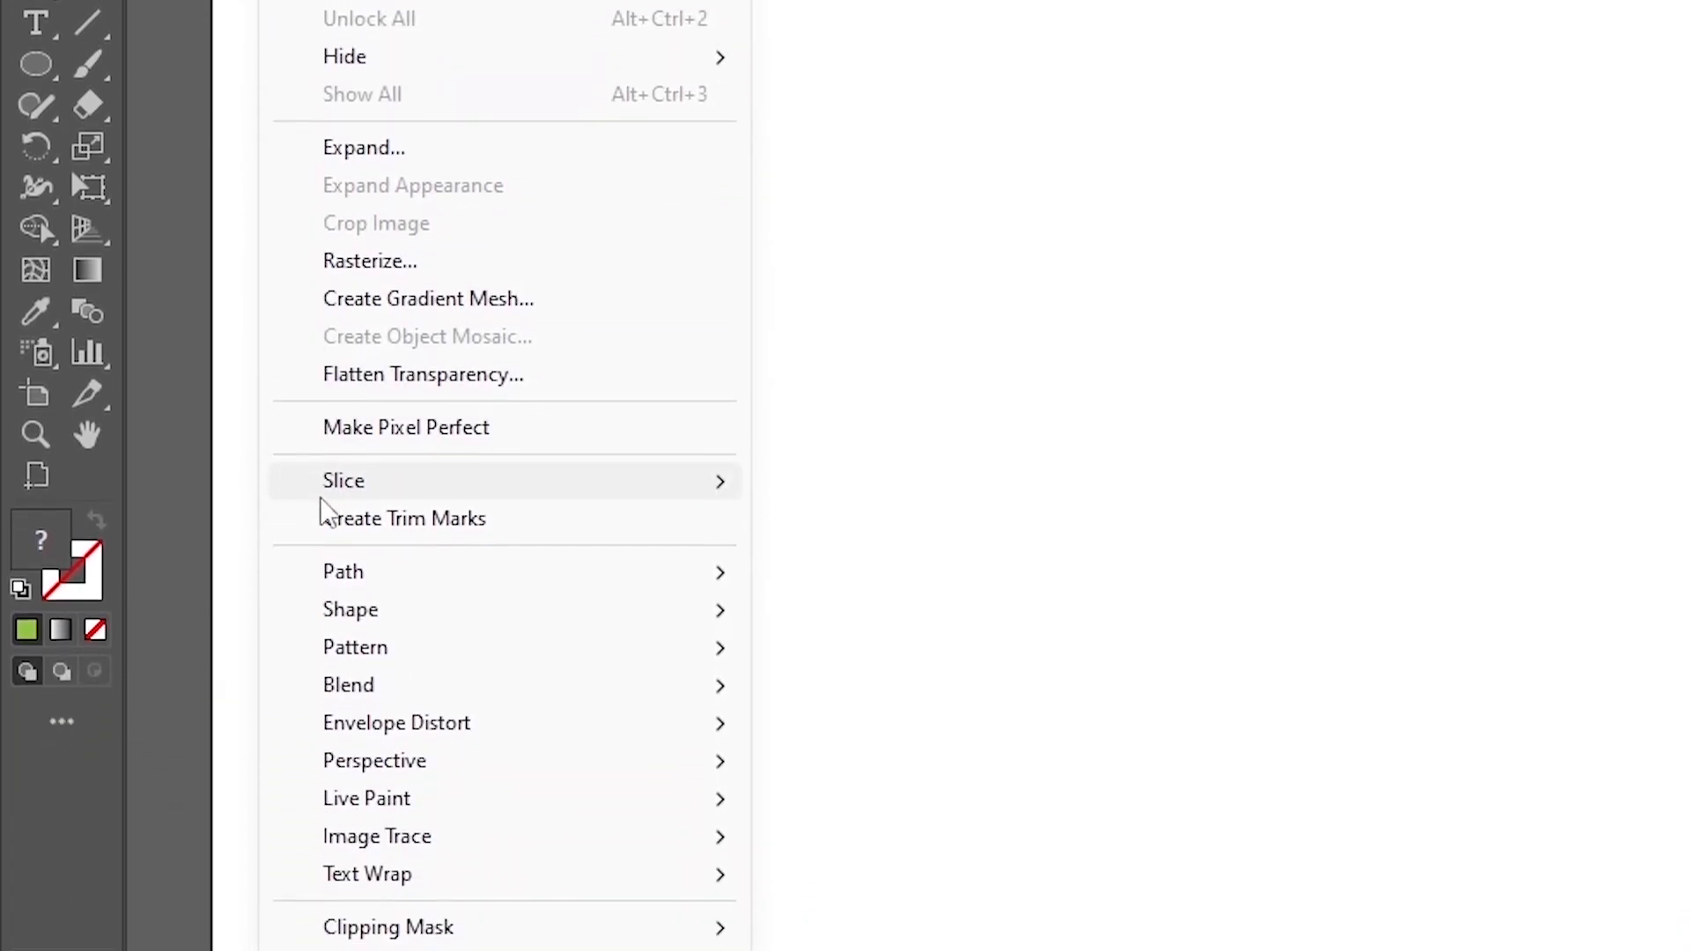
{"action": "mouse_move", "coordinate": [491, 623]}
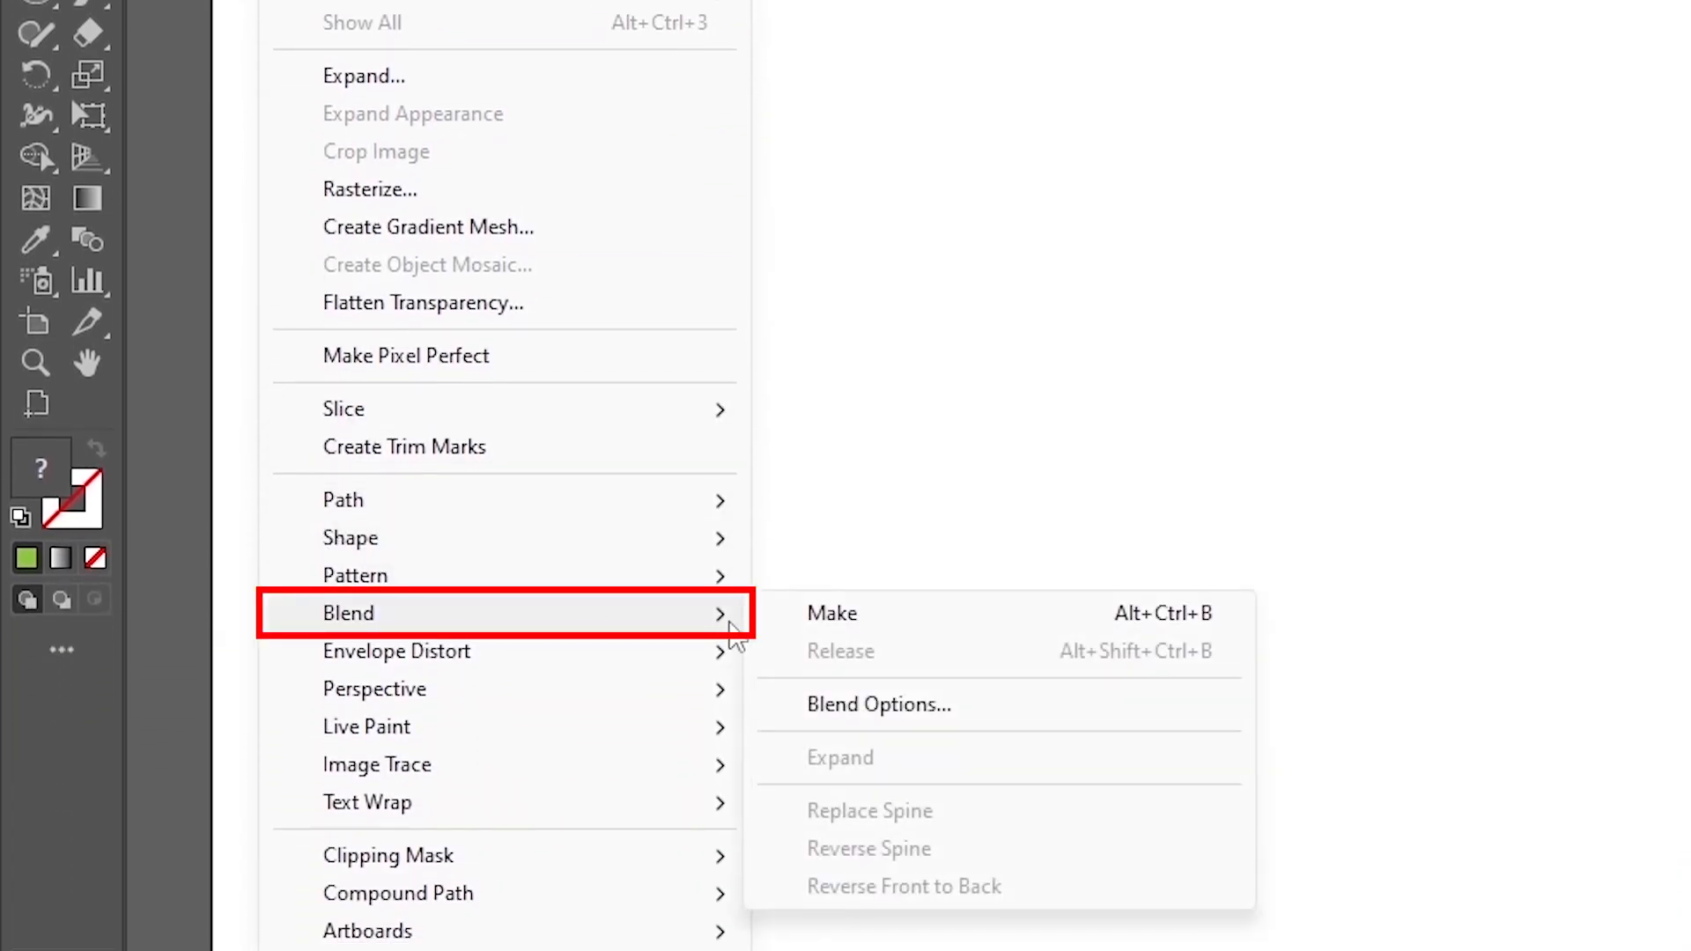
{"action": "left_click", "coordinate": [816, 621]}
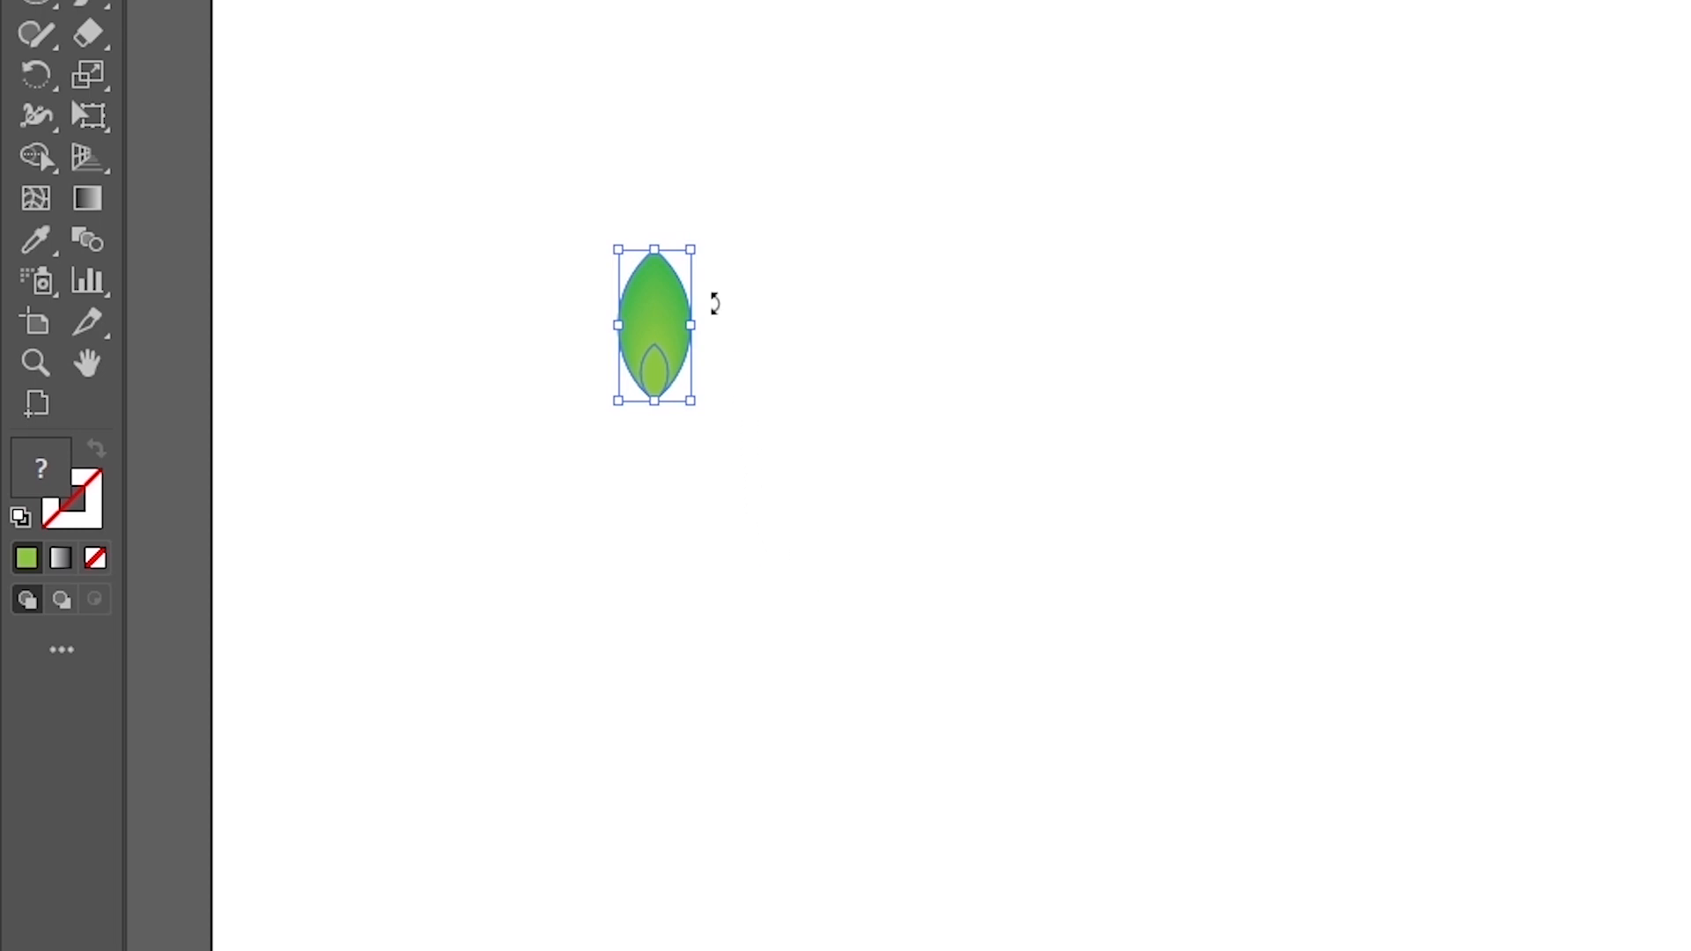
{"action": "left_click_drag", "start_coordinate": [709, 246], "coordinate": [650, 222]}
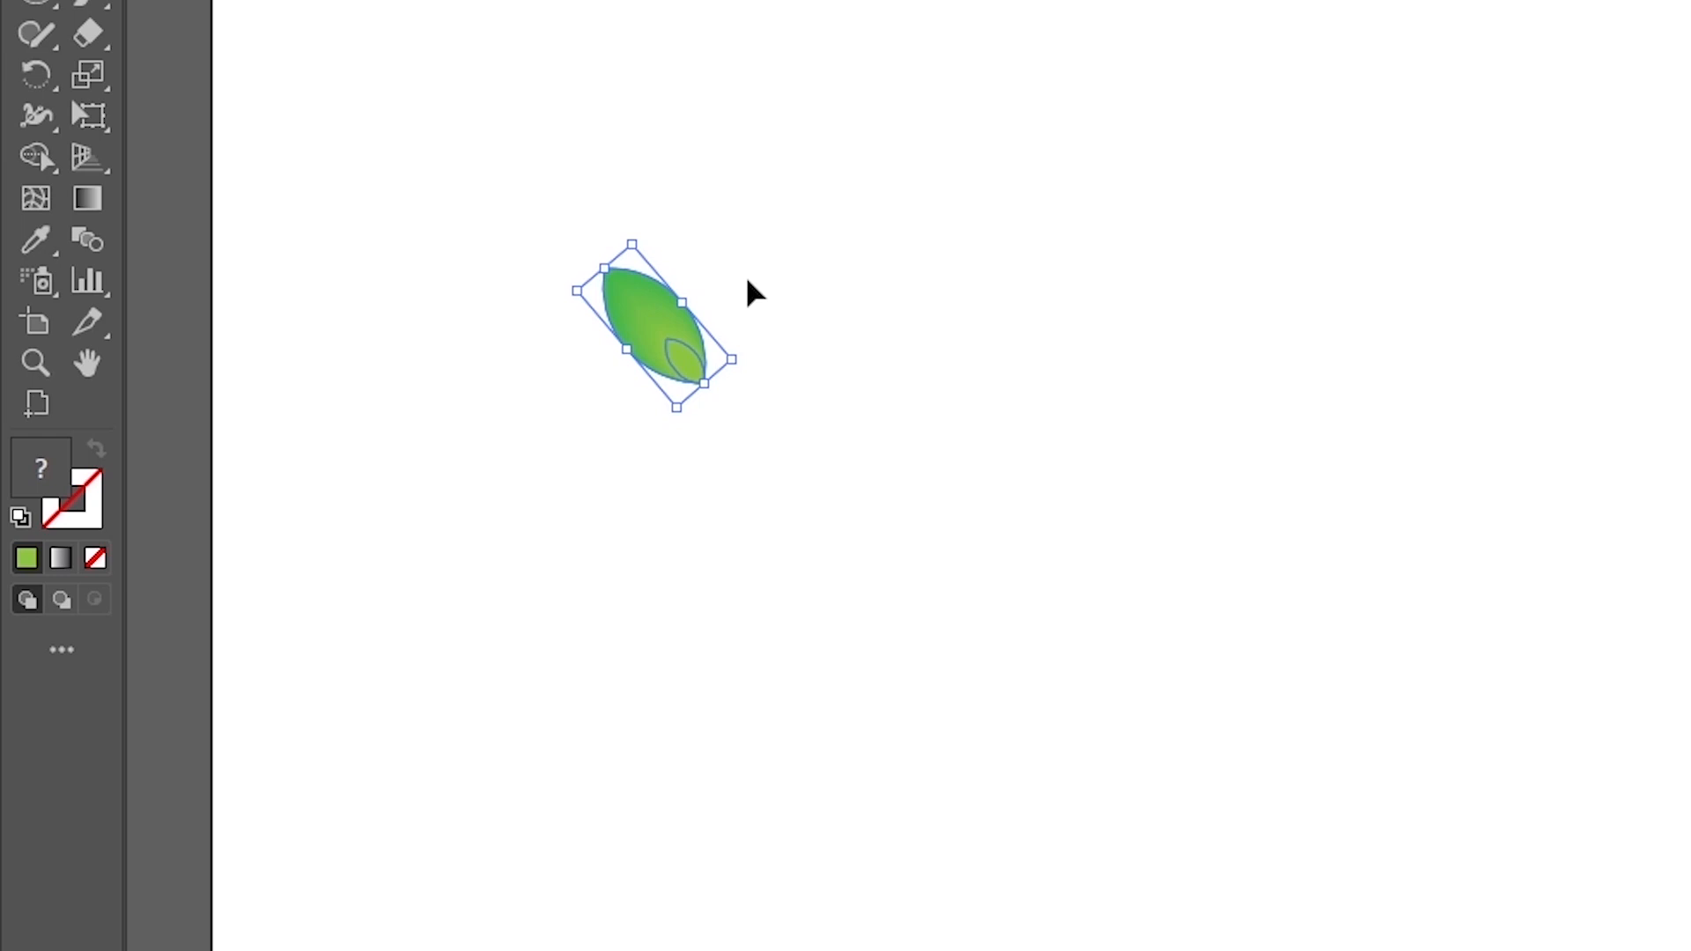
Duplicate the tilted blended leaf and place the copy just right of the original
{"action": "key", "text": "a"}
{"action": "key", "text": "ctrl+c"}
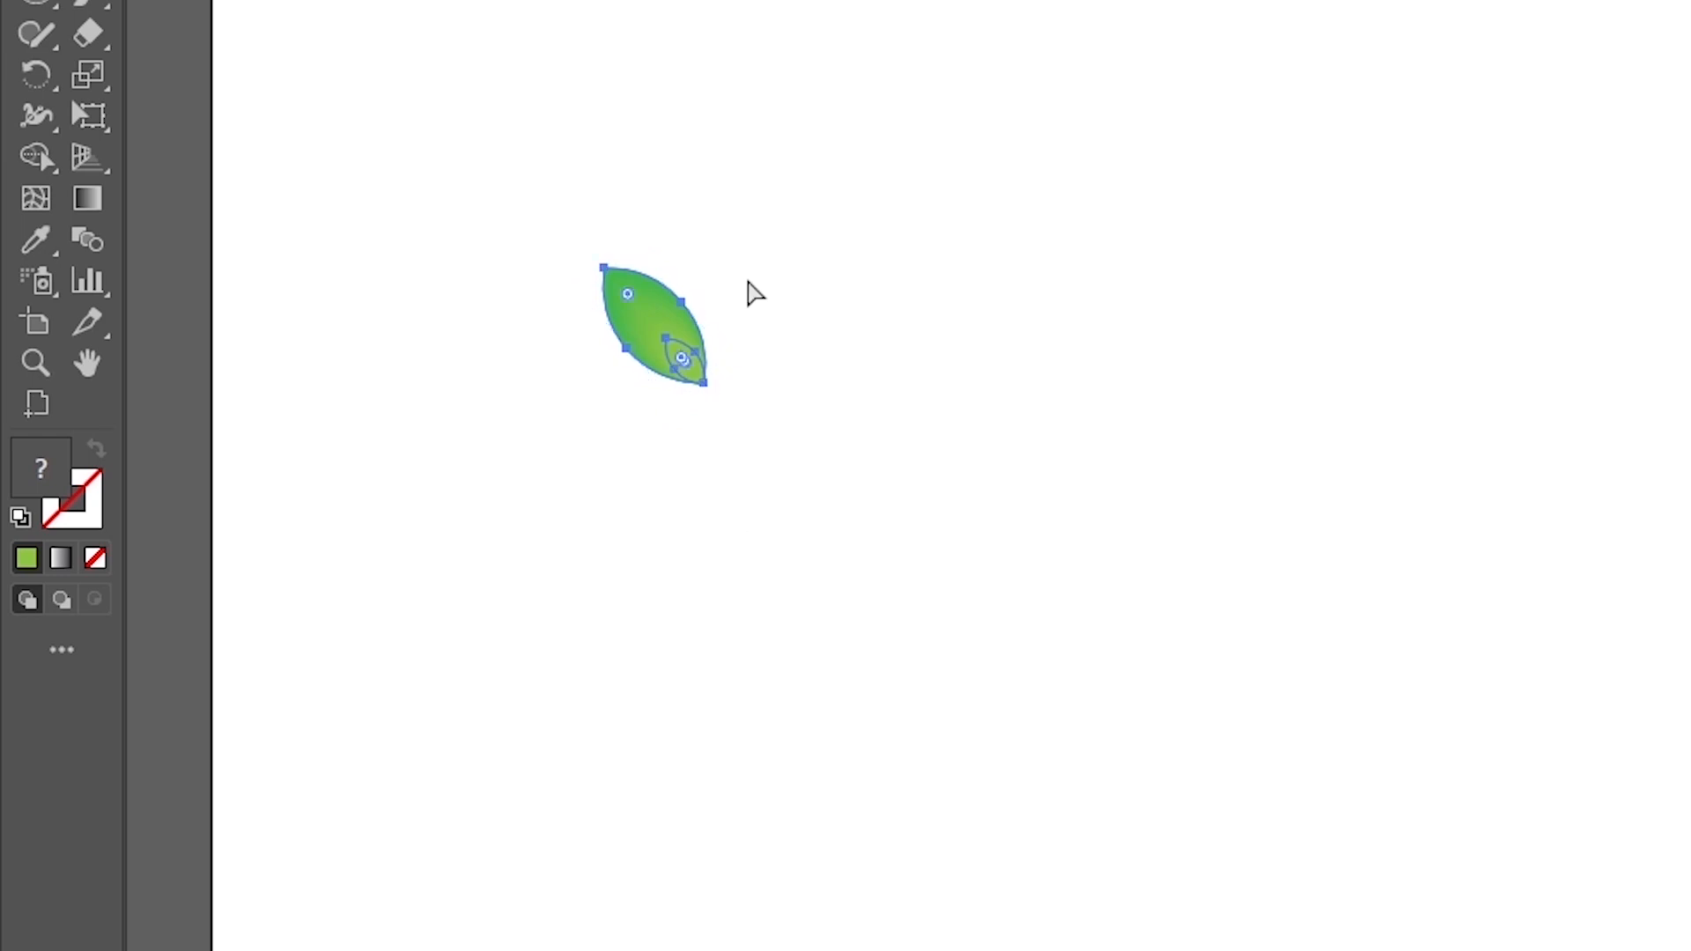
{"action": "key", "text": "ctrl+v"}
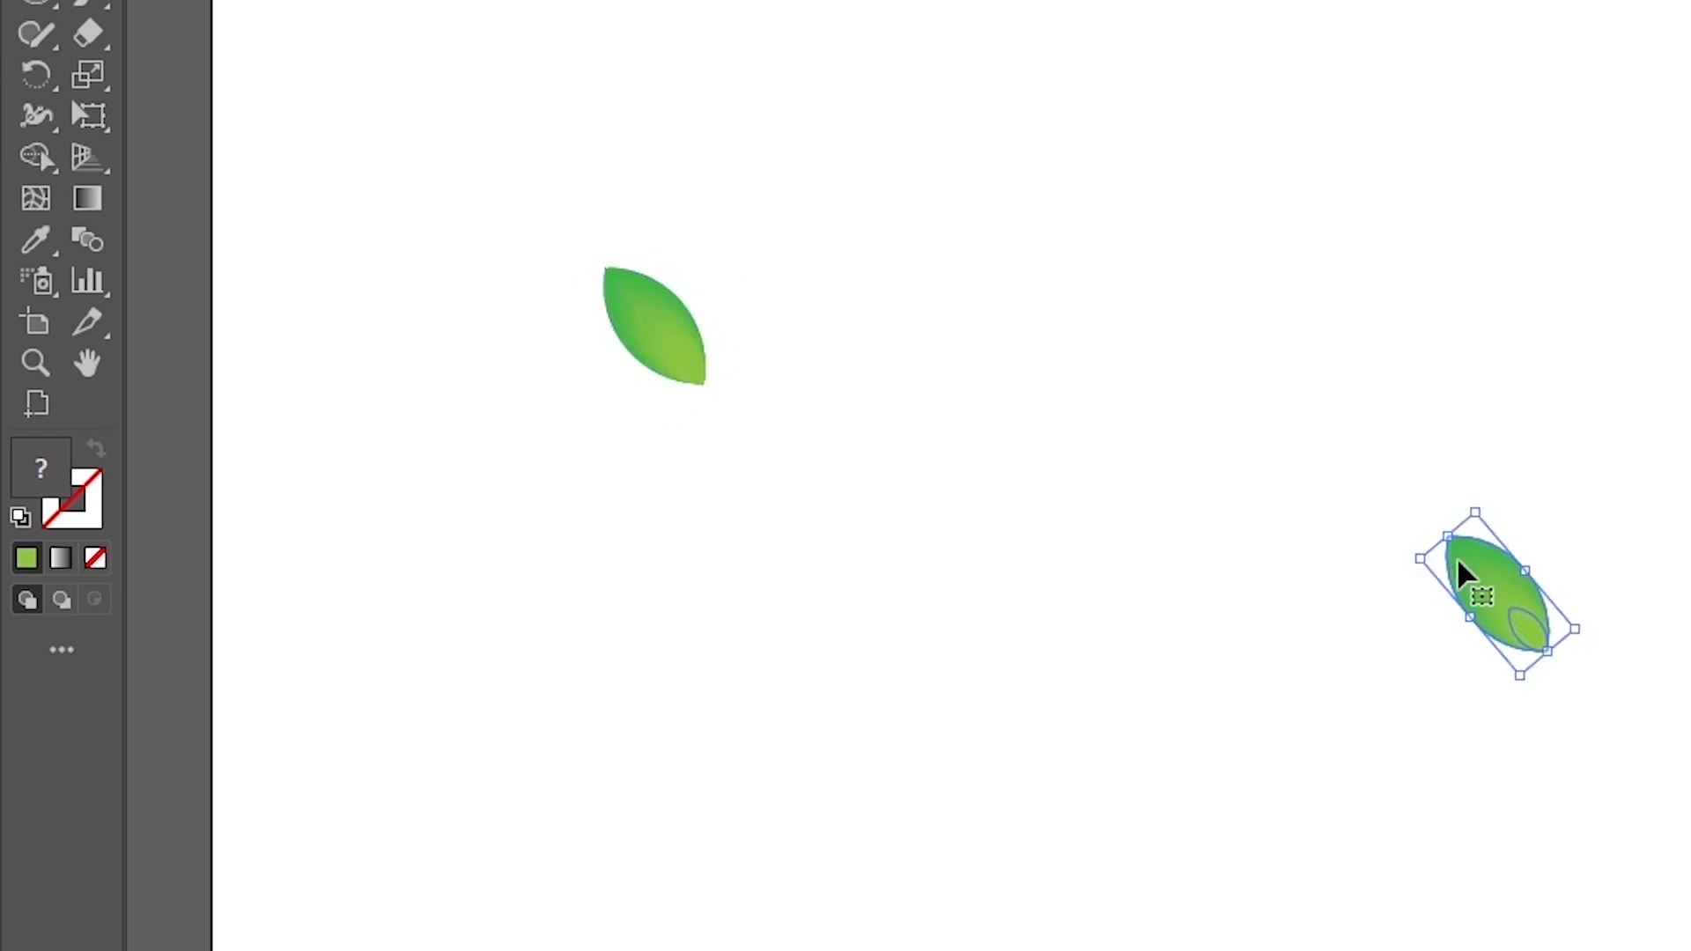
{"action": "left_click_drag", "start_coordinate": [1465, 573], "coordinate": [731, 296]}
Reflect the copied leaf across the vertical axis with the preview enabled
{"action": "right_click", "coordinate": [731, 295]}
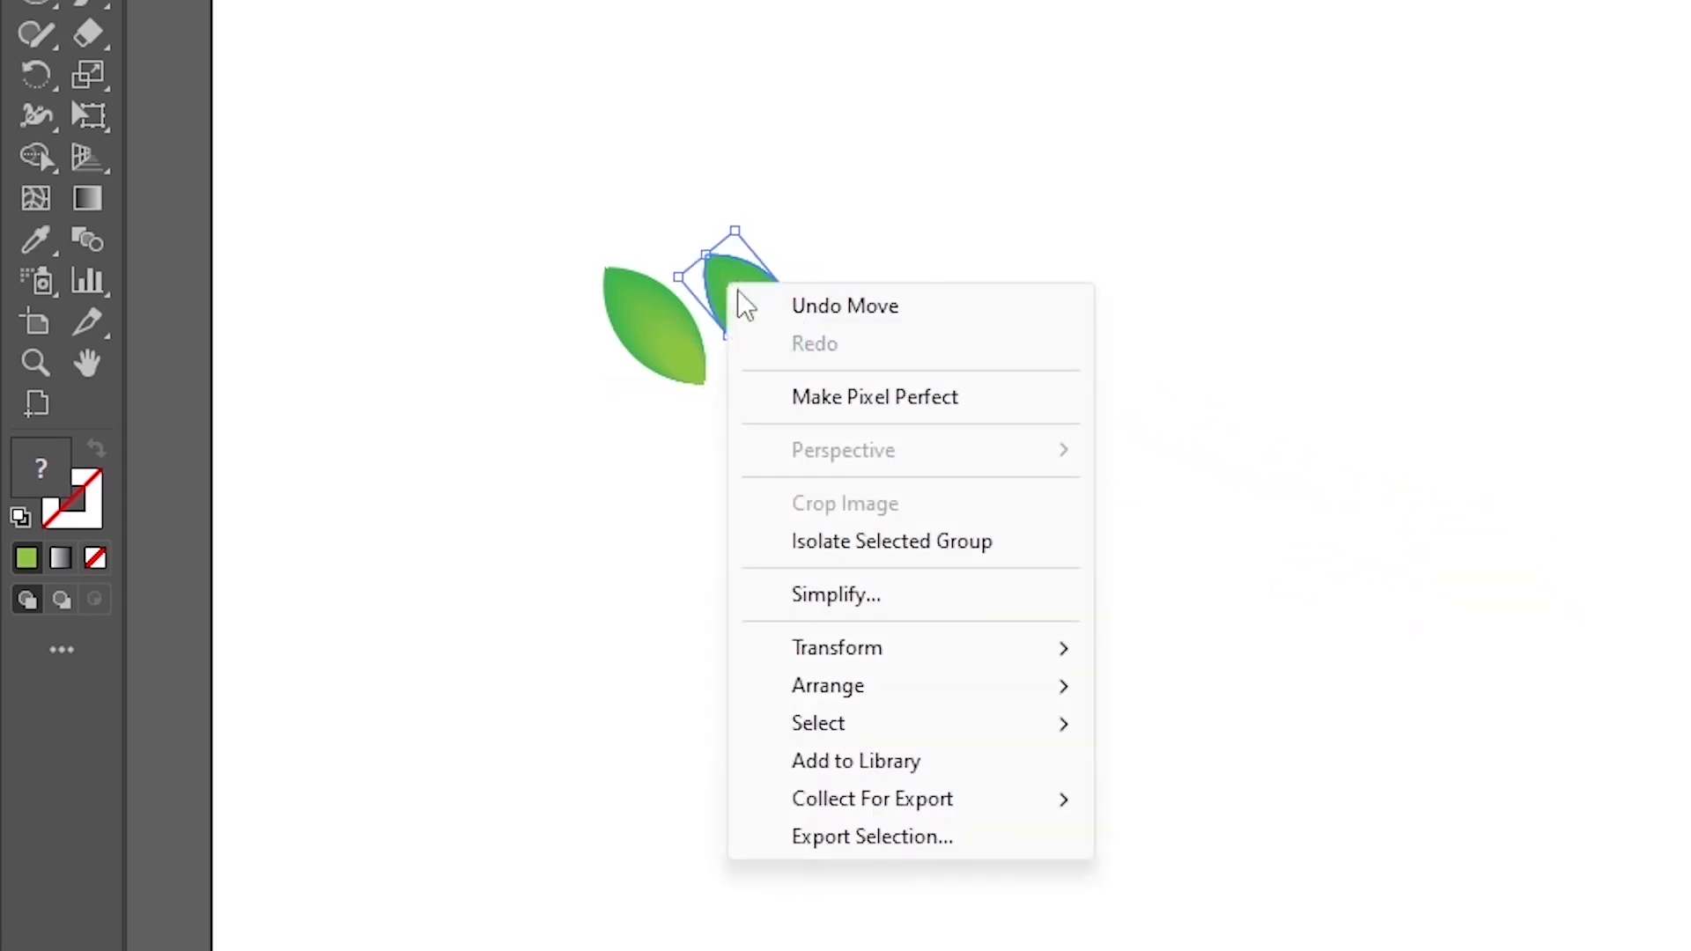
{"action": "mouse_move", "coordinate": [832, 652]}
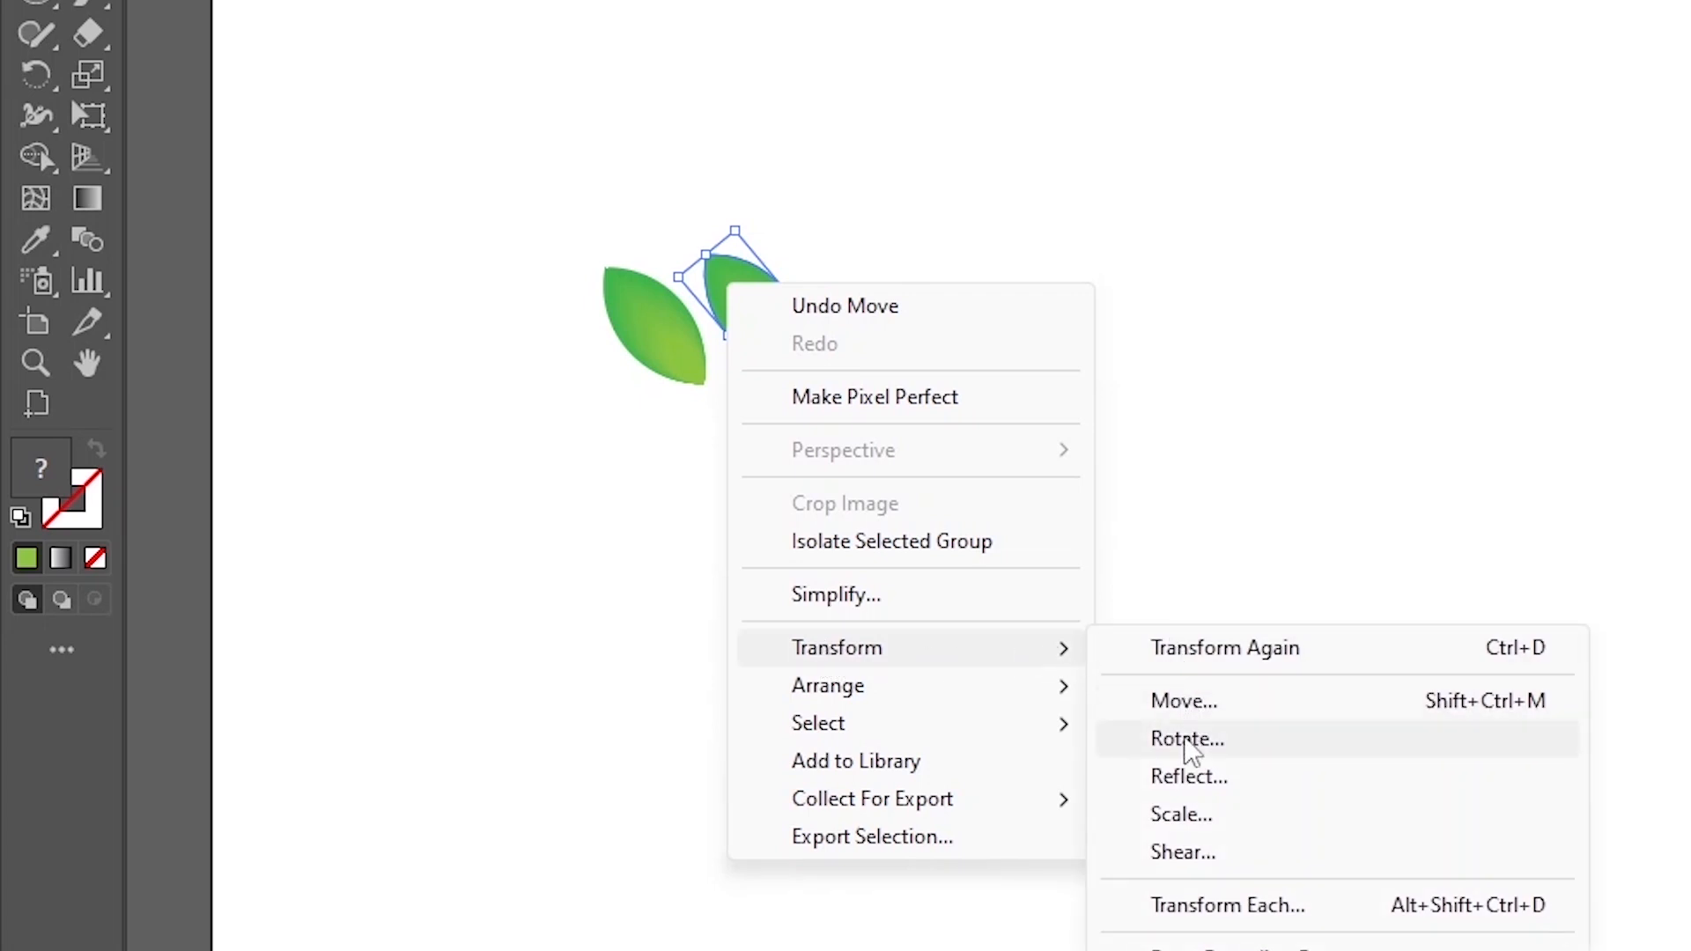
{"action": "left_click", "coordinate": [1184, 776]}
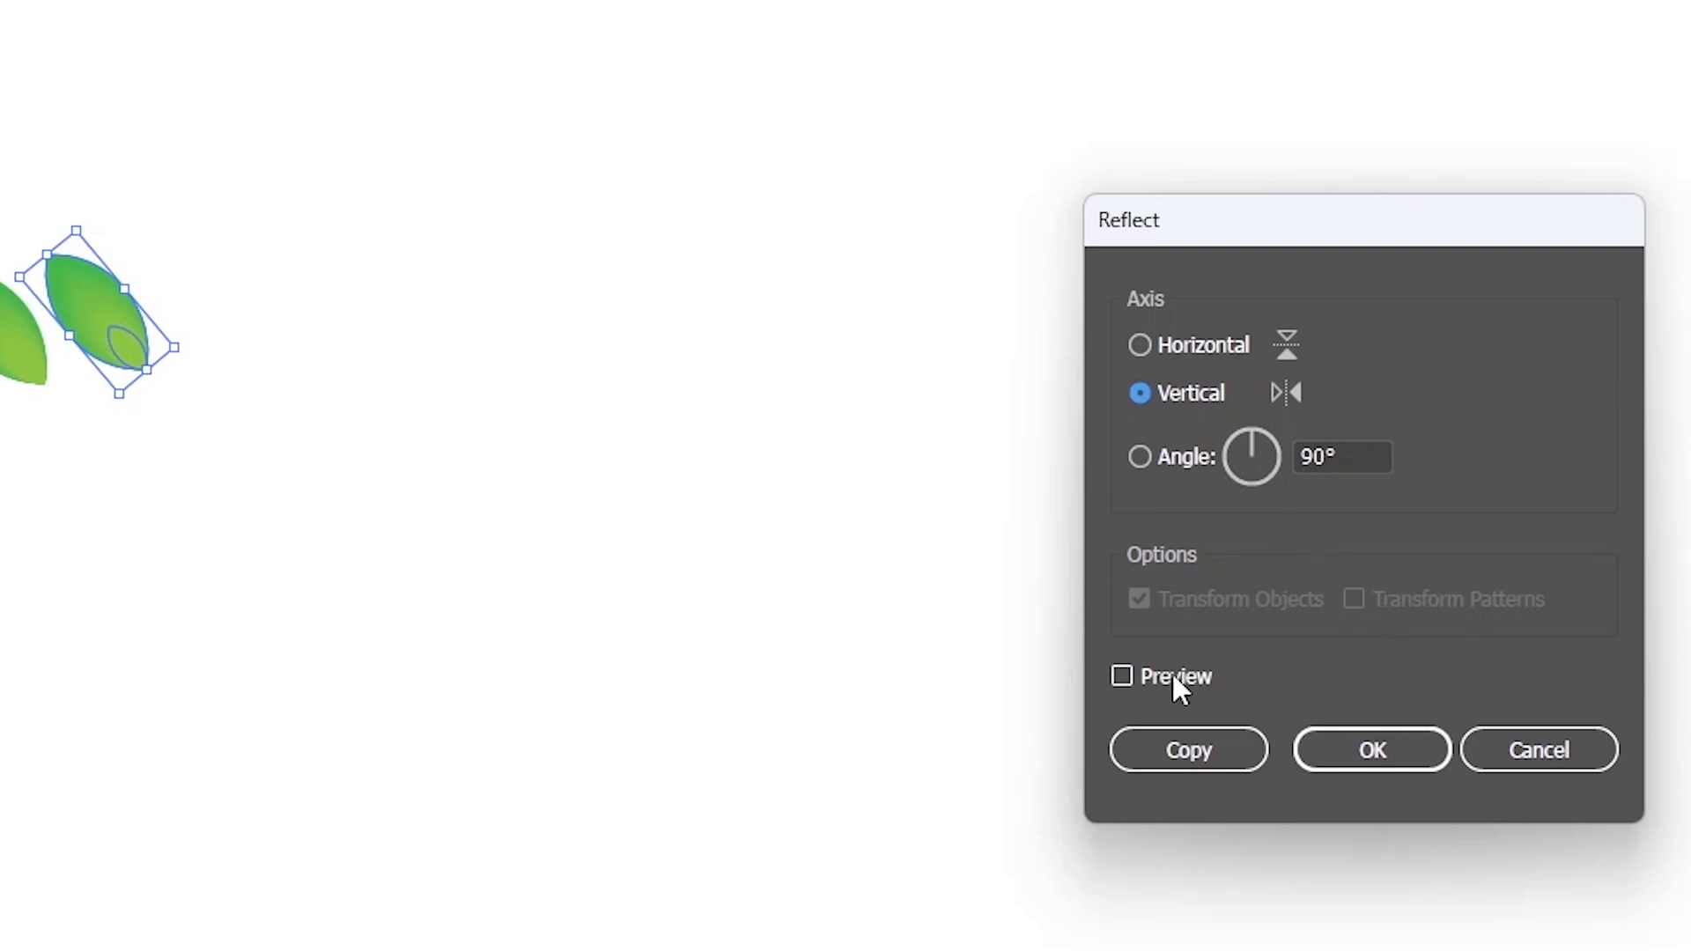
{"action": "left_click", "coordinate": [1121, 677]}
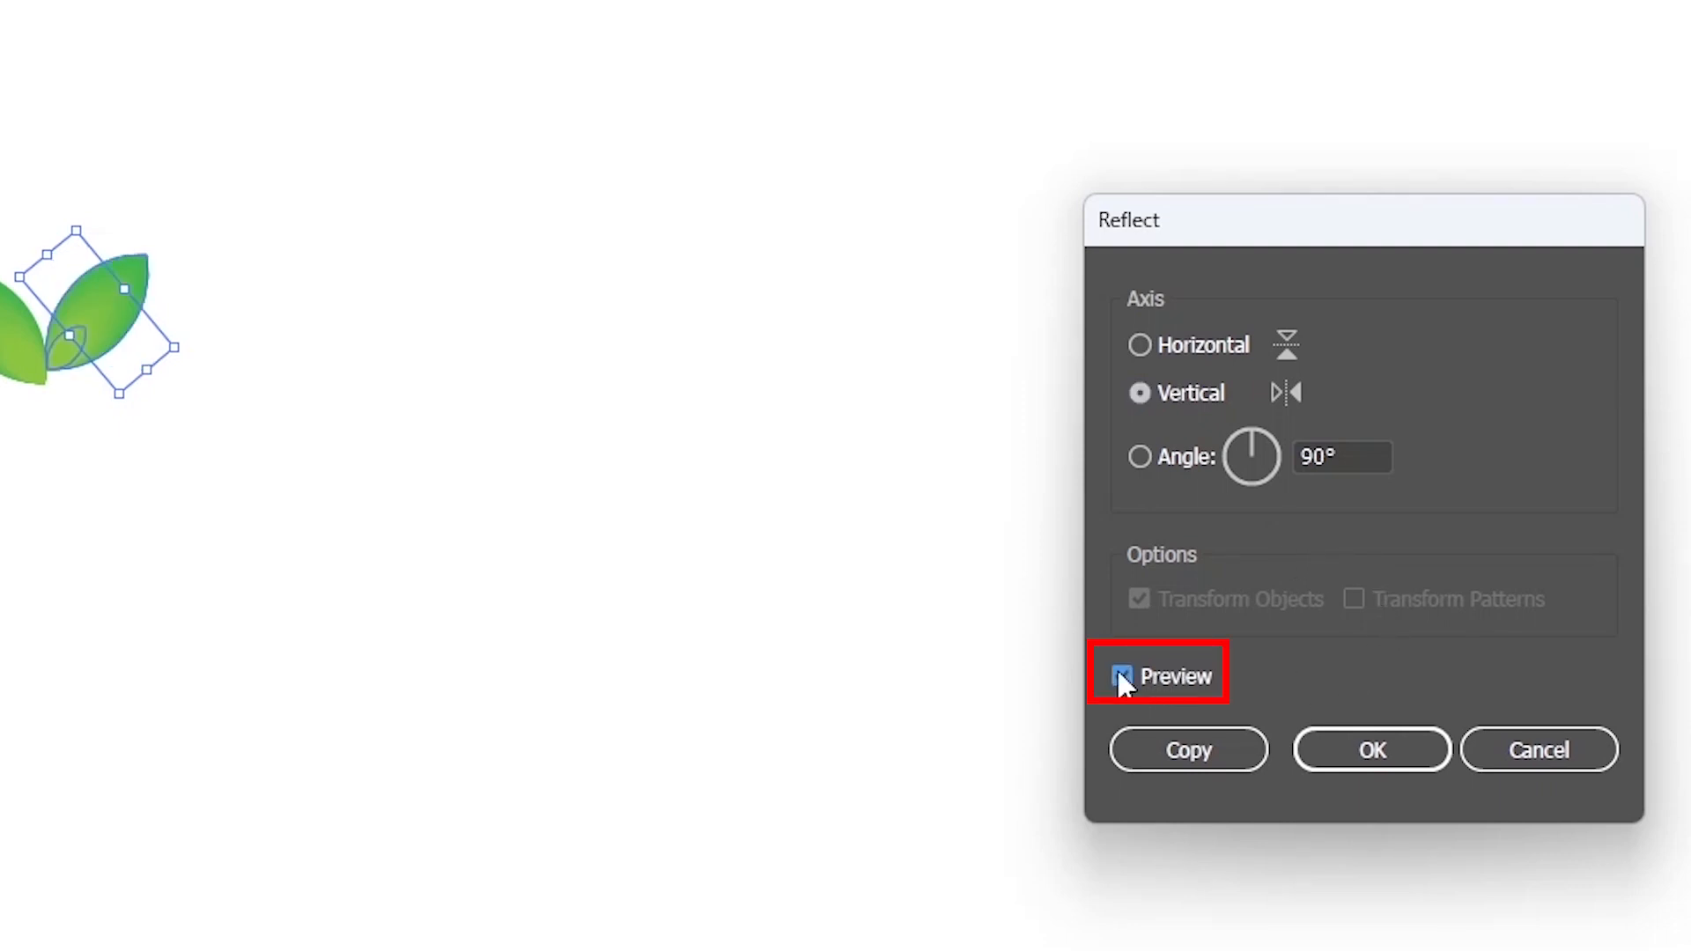
{"action": "left_click", "coordinate": [1319, 740]}
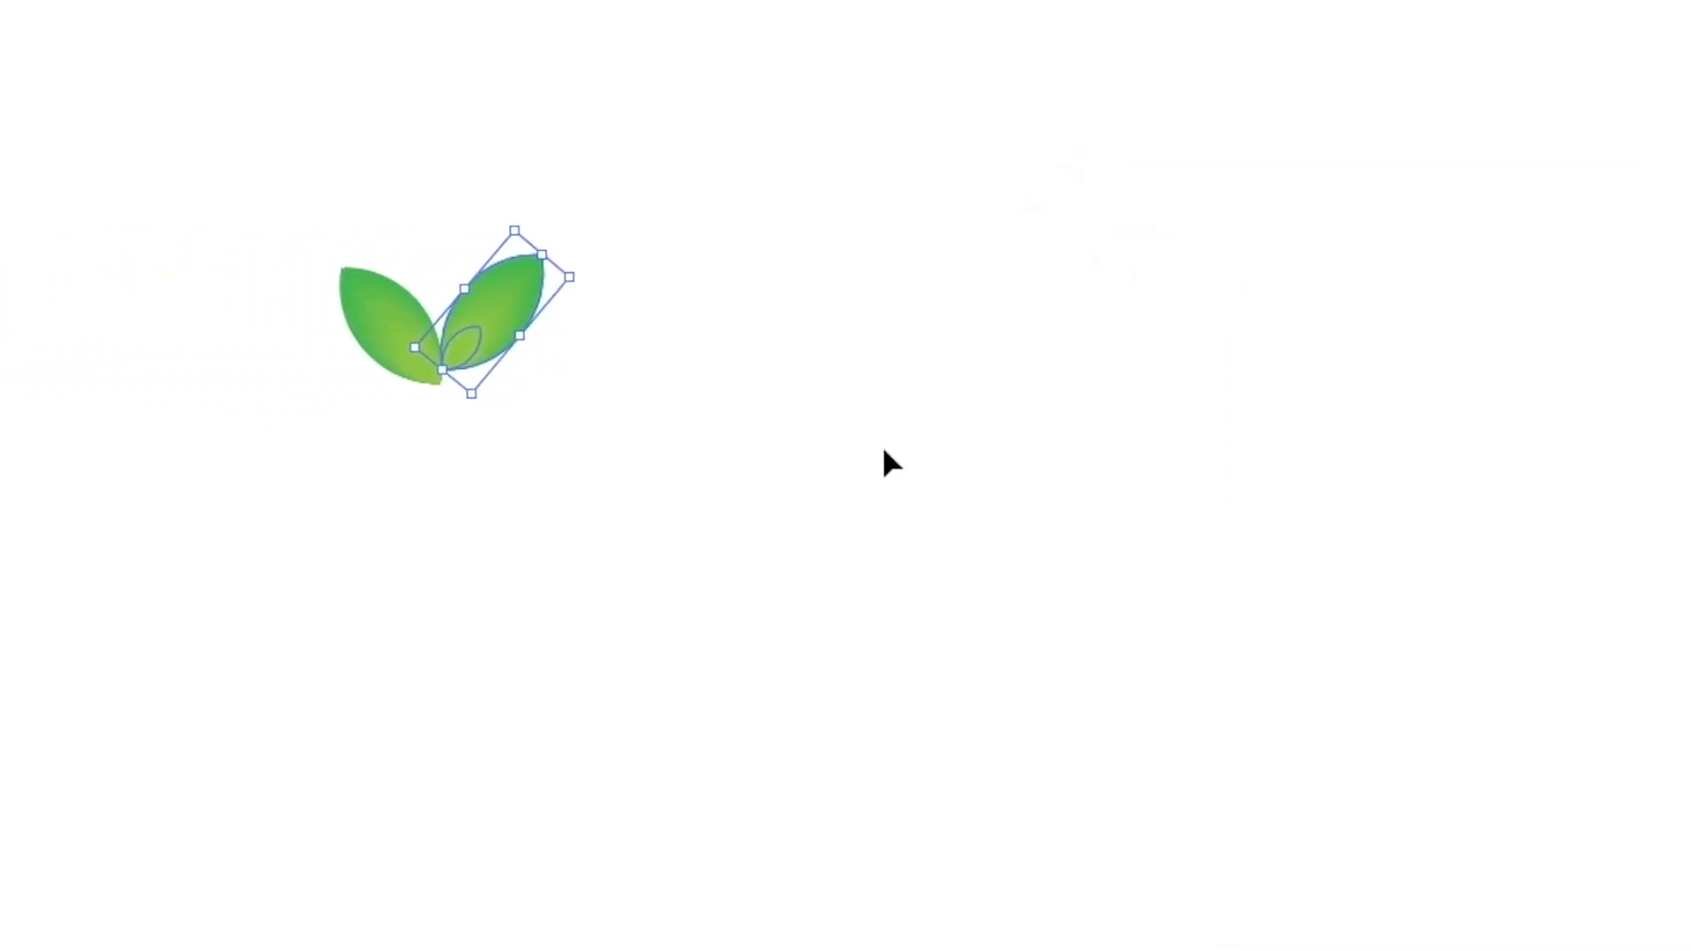
Align the two leaves by their vertical centres and nudge the right leaf slightly left to close the gap
{"action": "left_click_drag", "start_coordinate": [570, 252], "coordinate": [927, 305]}
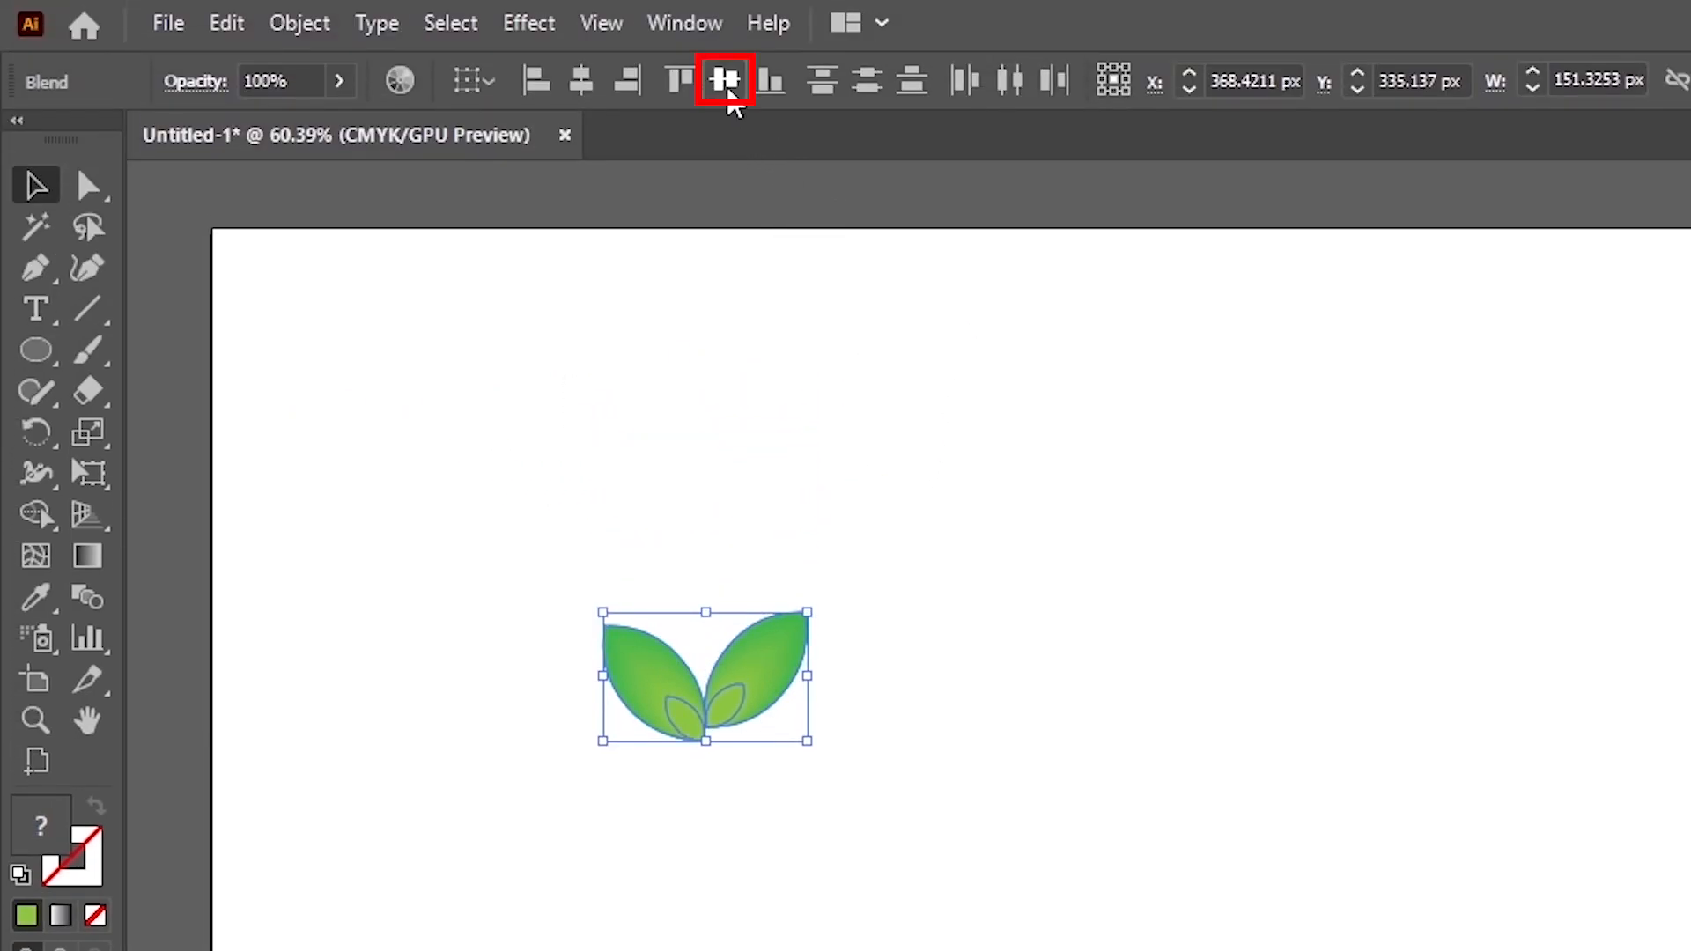
{"action": "left_click", "coordinate": [727, 86]}
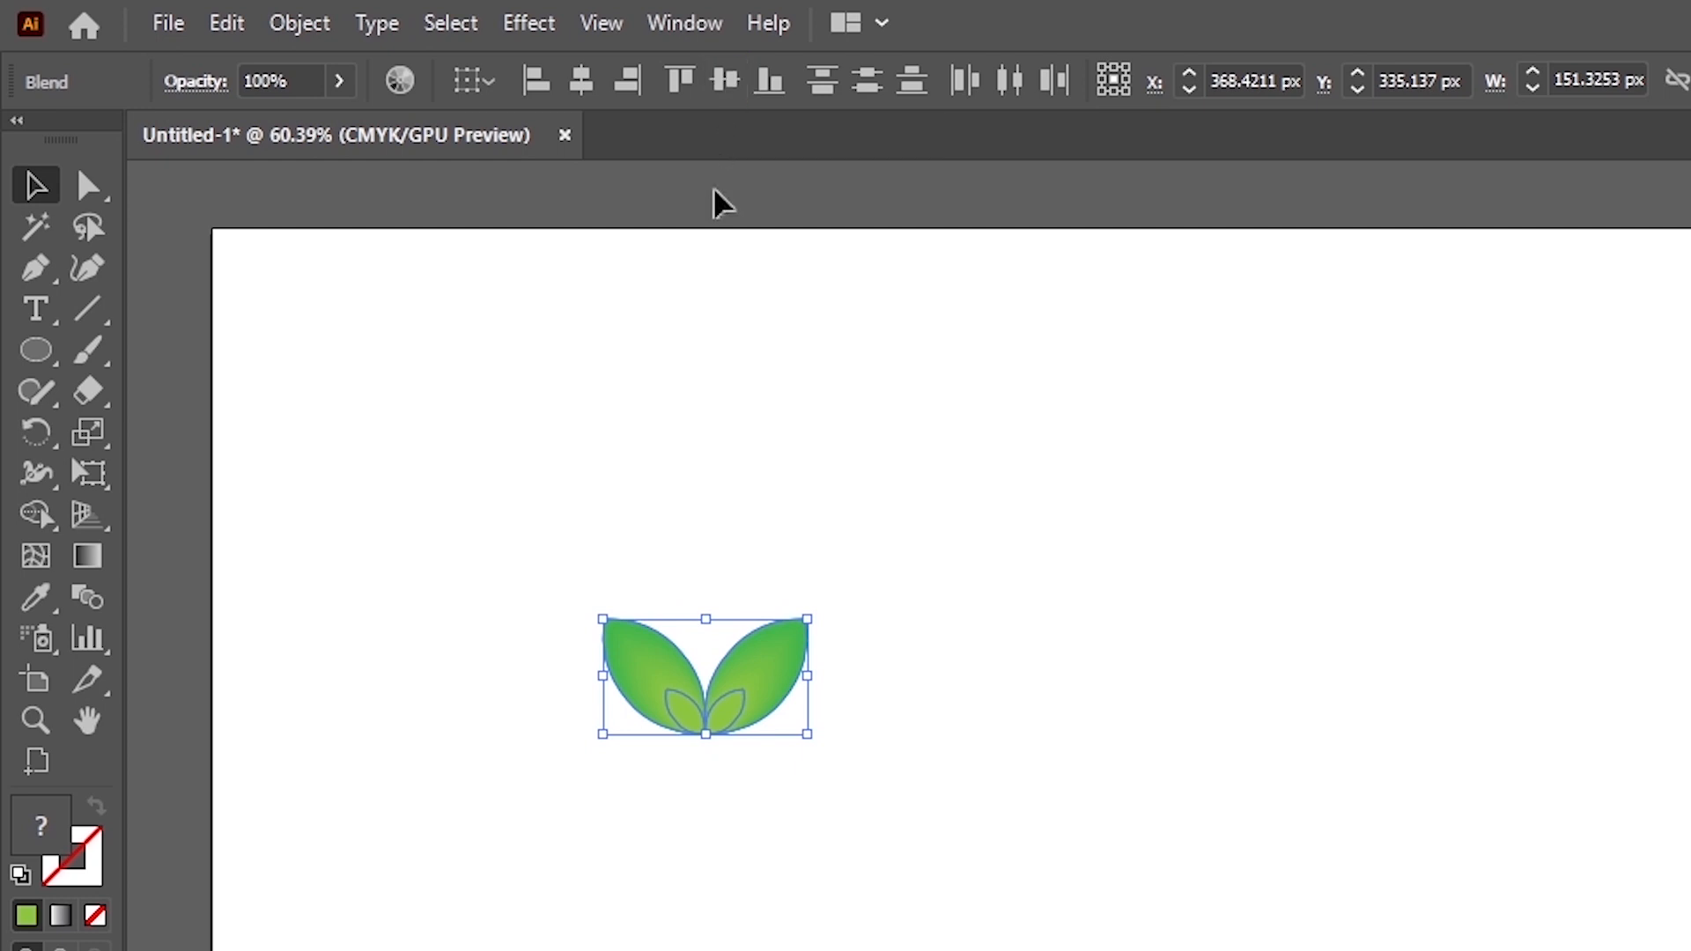
{"action": "left_click", "coordinate": [847, 608]}
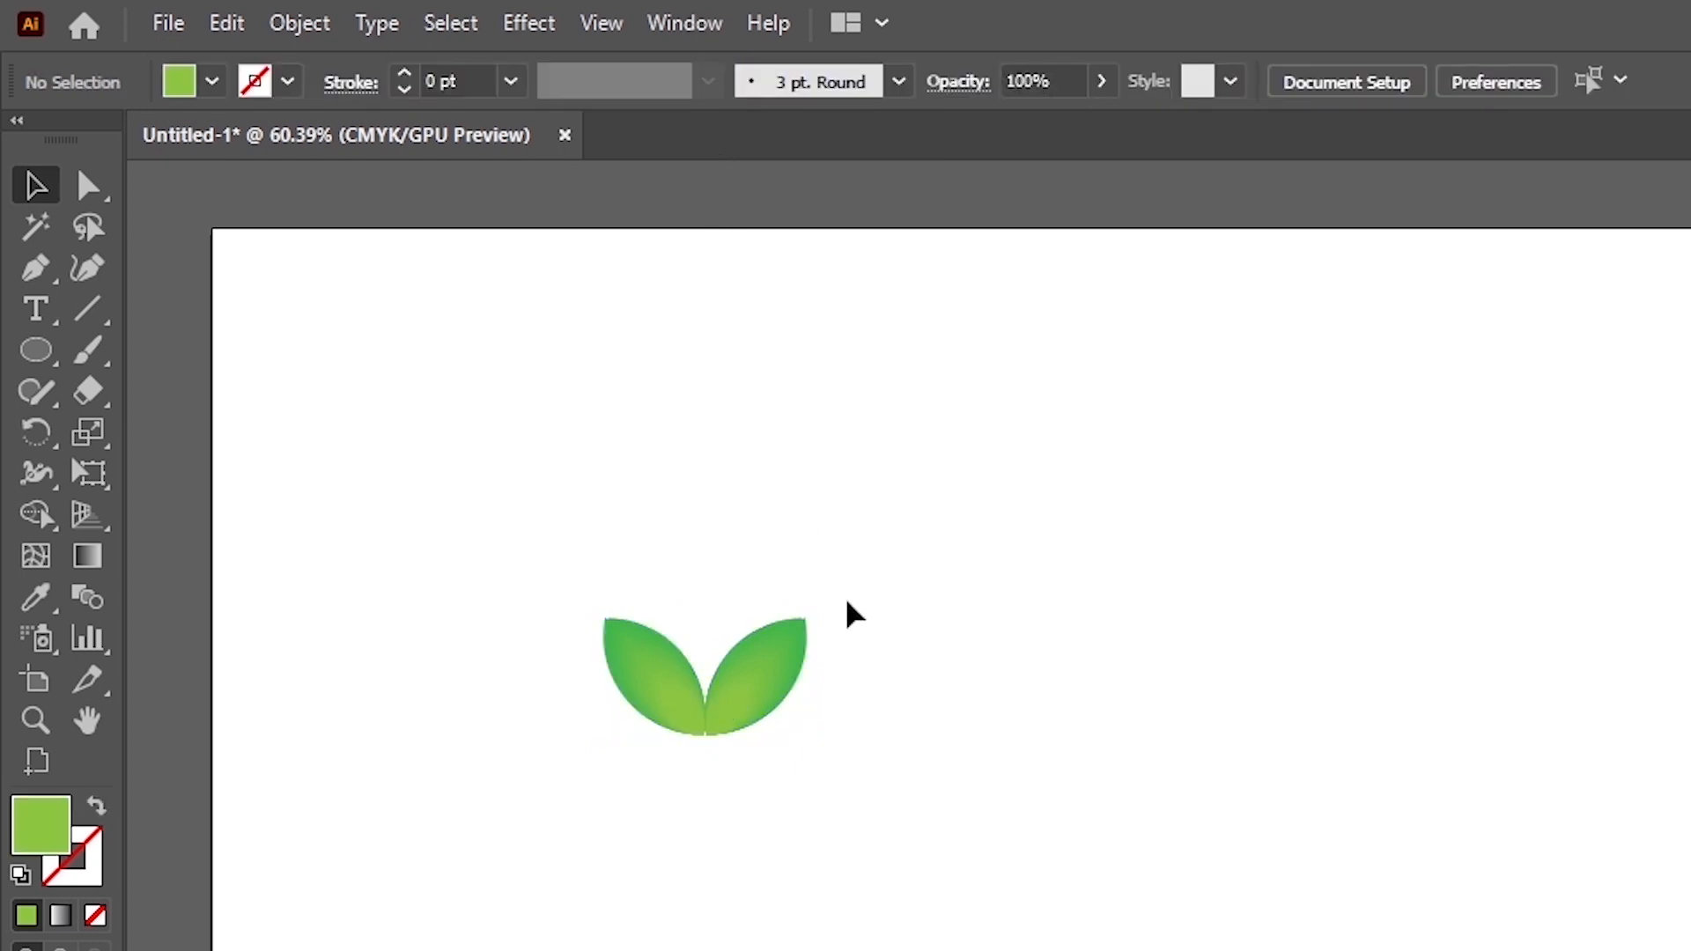
{"action": "left_click", "coordinate": [782, 685]}
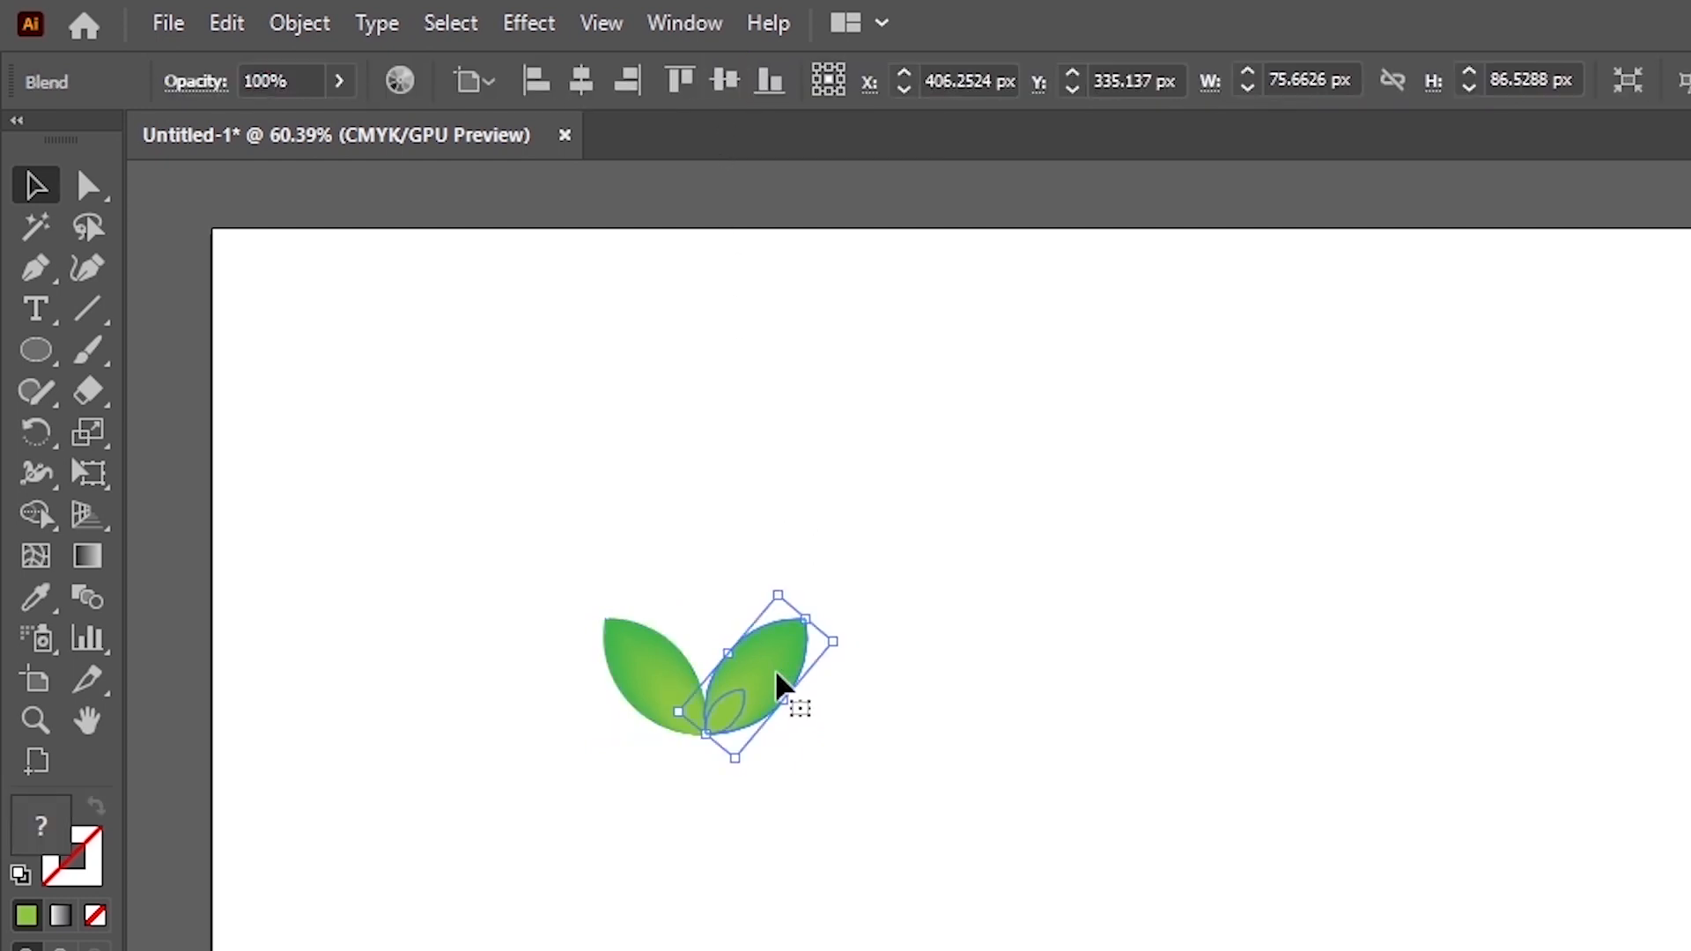
{"action": "left_click", "coordinate": [967, 714]}
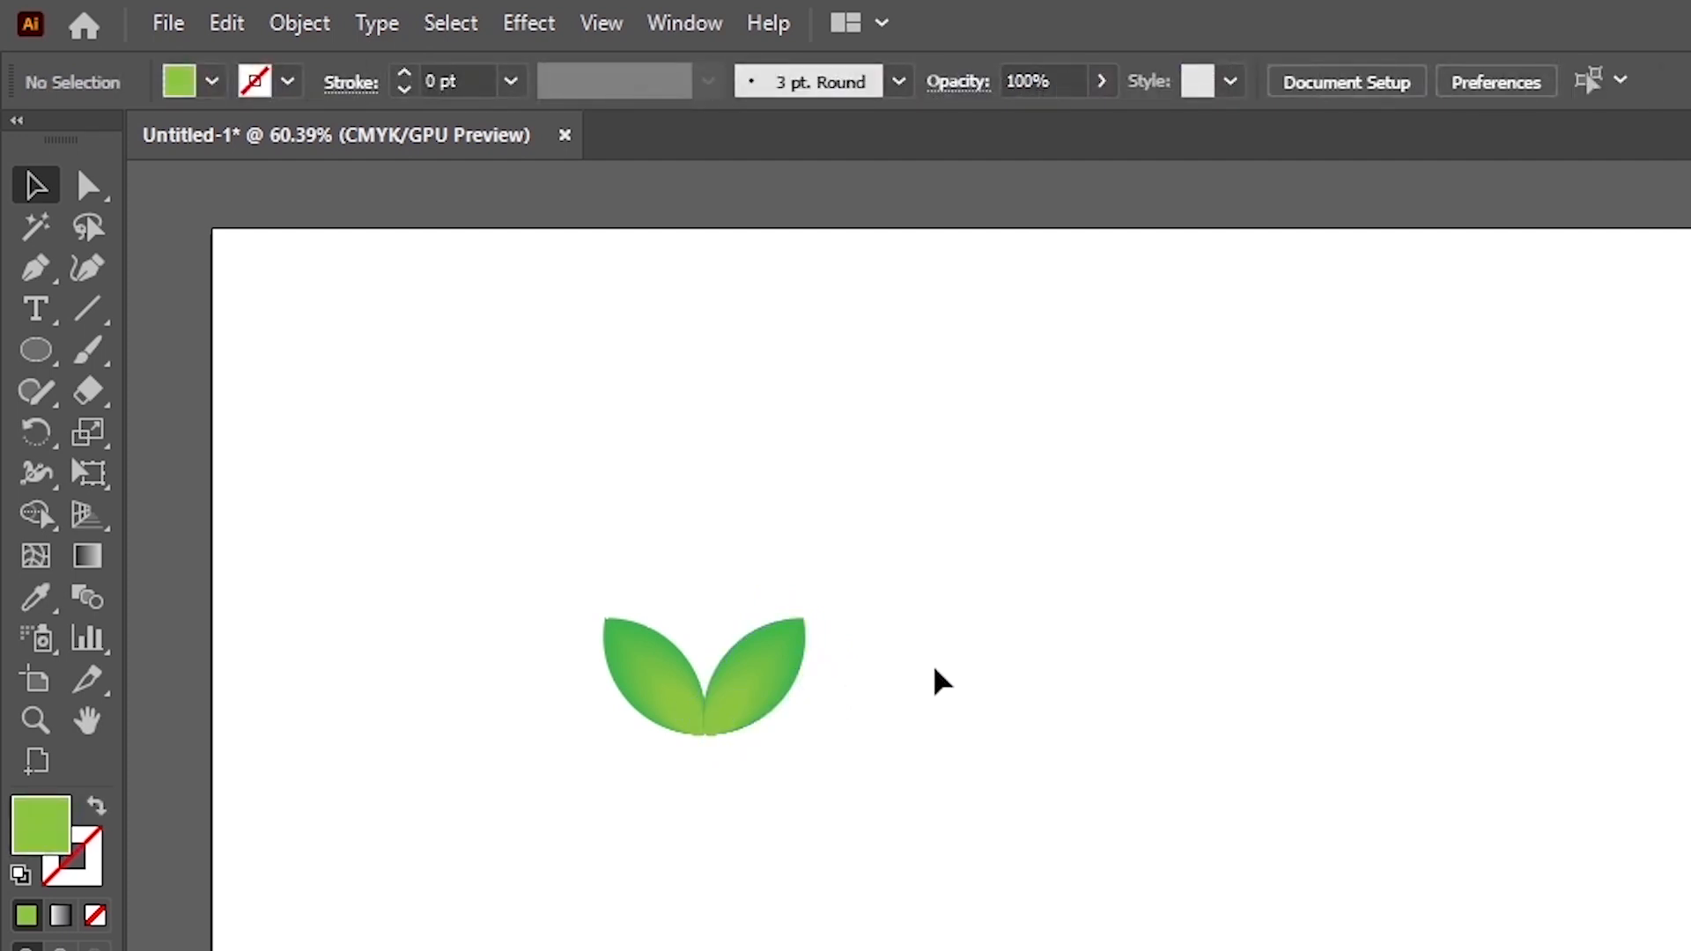
Group the two leaves and scale the group proportionally down to about half its size
{"action": "left_click_drag", "start_coordinate": [571, 599], "coordinate": [836, 650]}
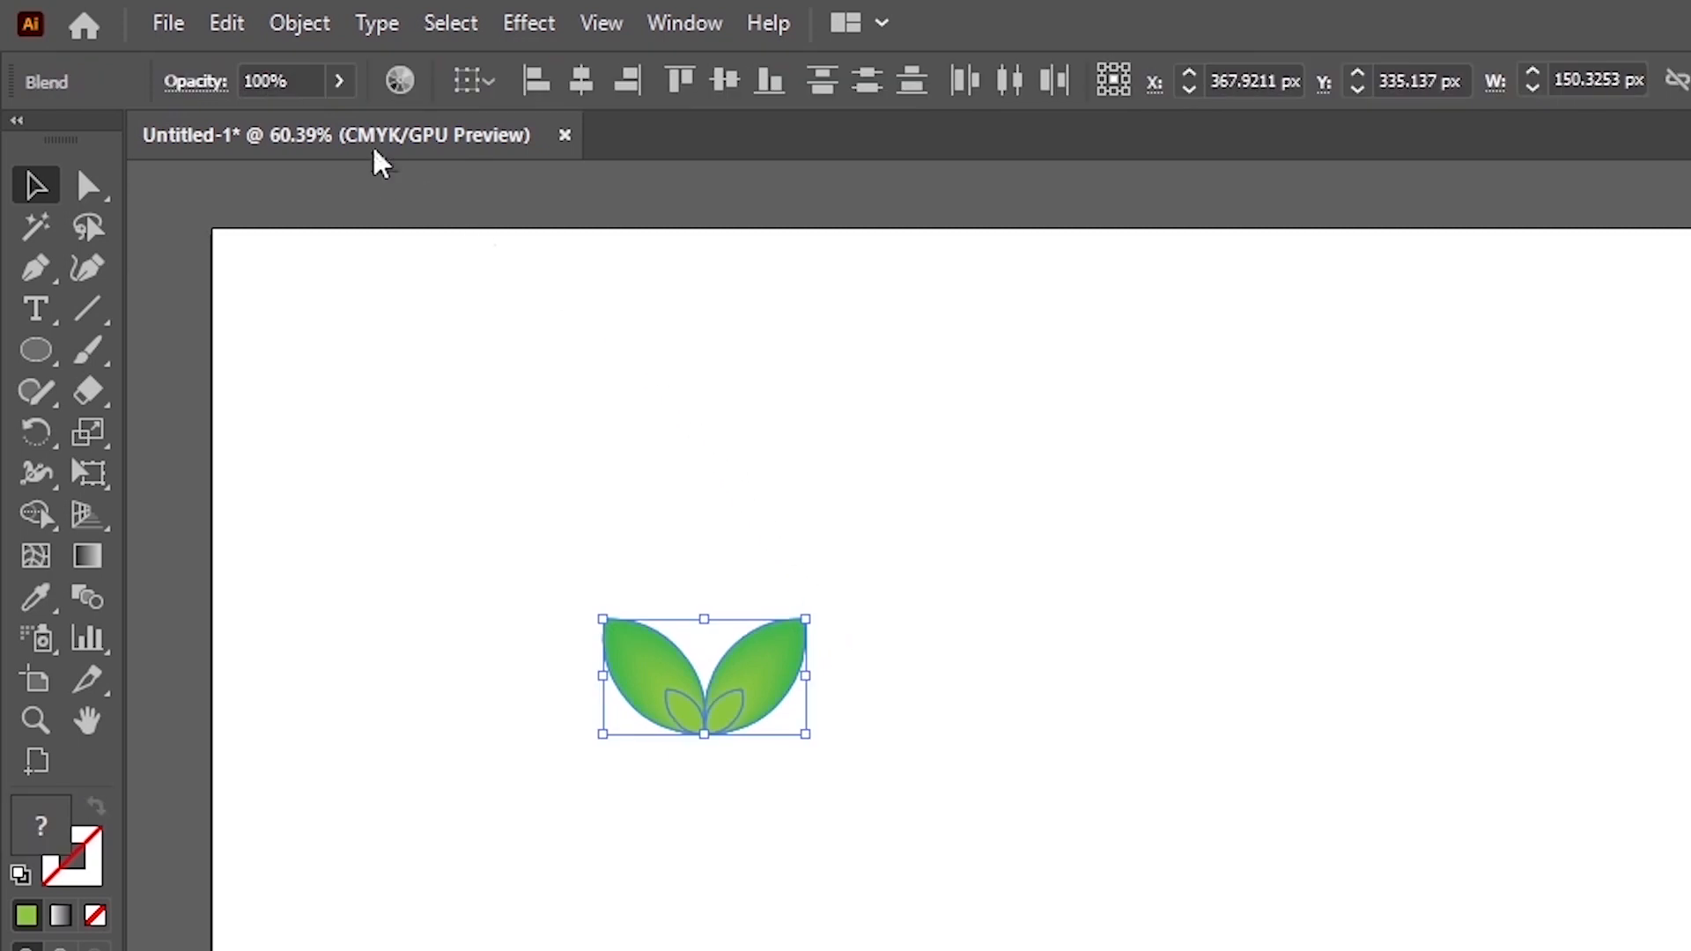
{"action": "left_click", "coordinate": [302, 24]}
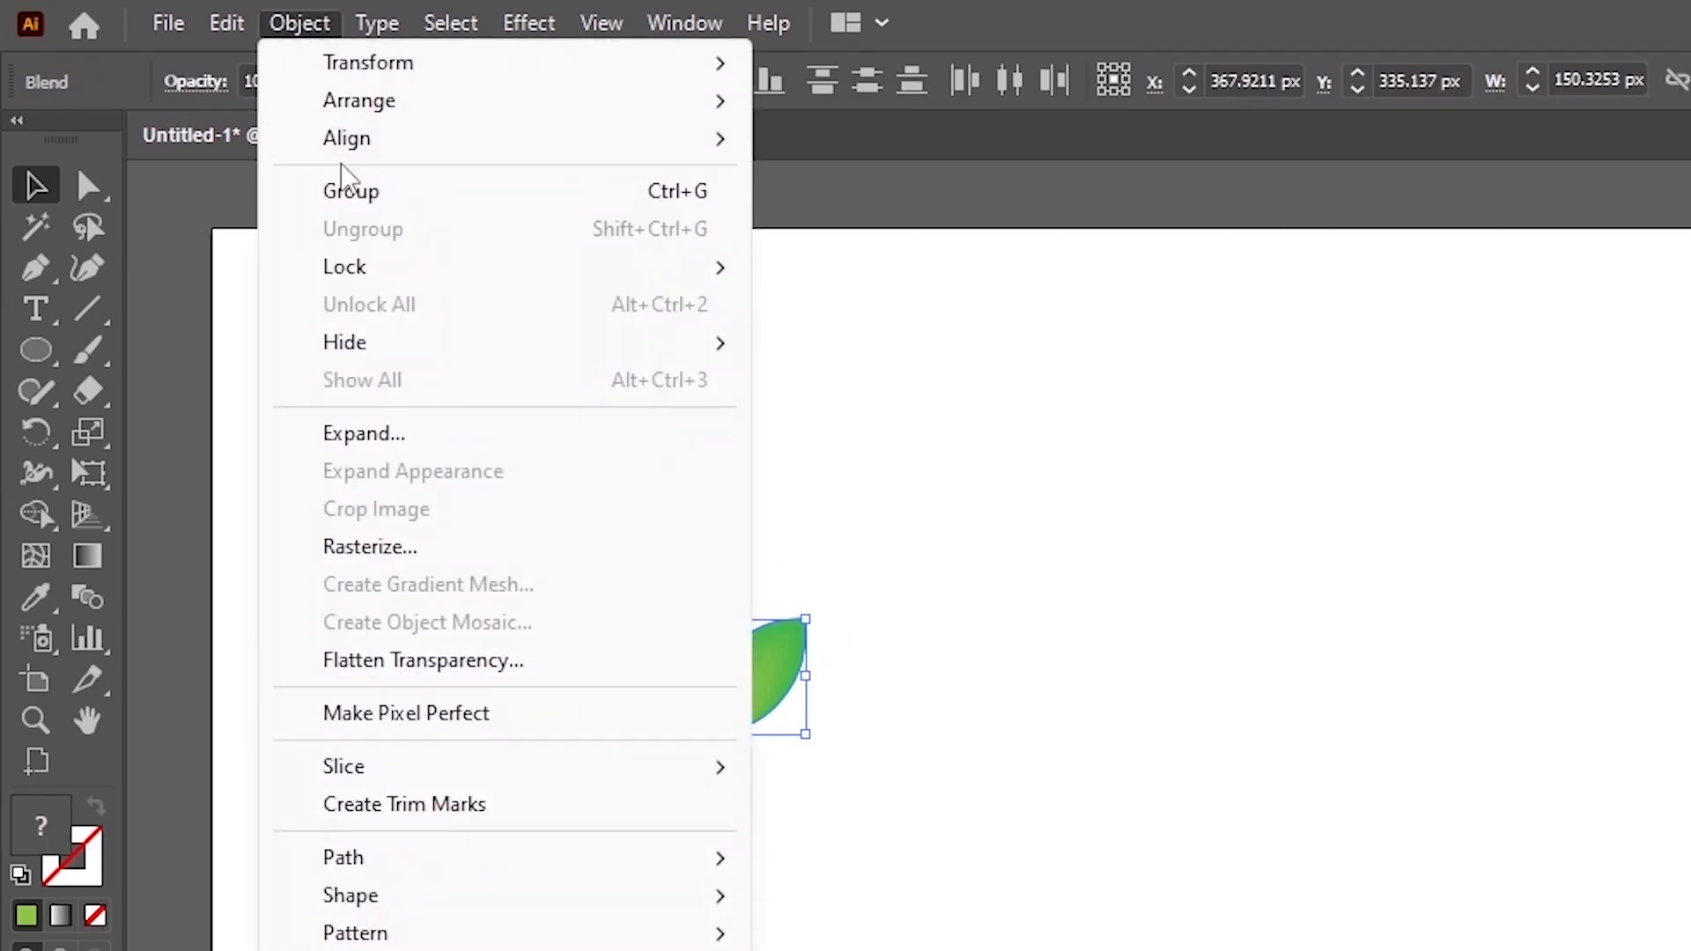
{"action": "left_click", "coordinate": [346, 194]}
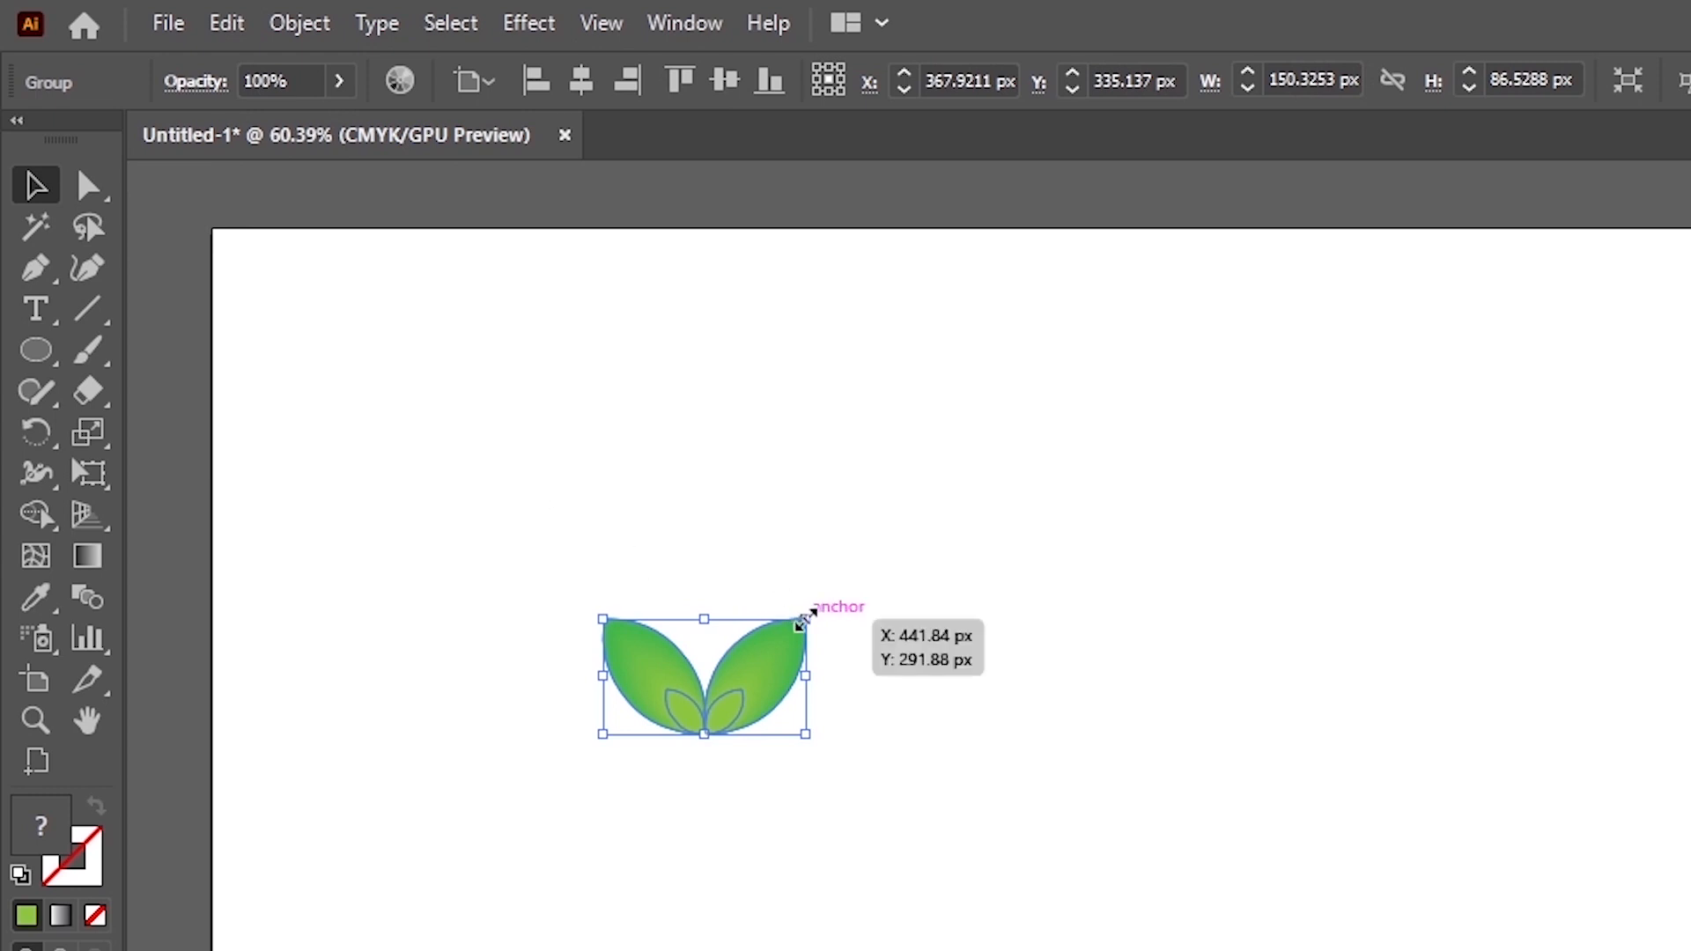
{"action": "left_click_drag", "start_coordinate": [802, 621], "coordinate": [801, 821]}
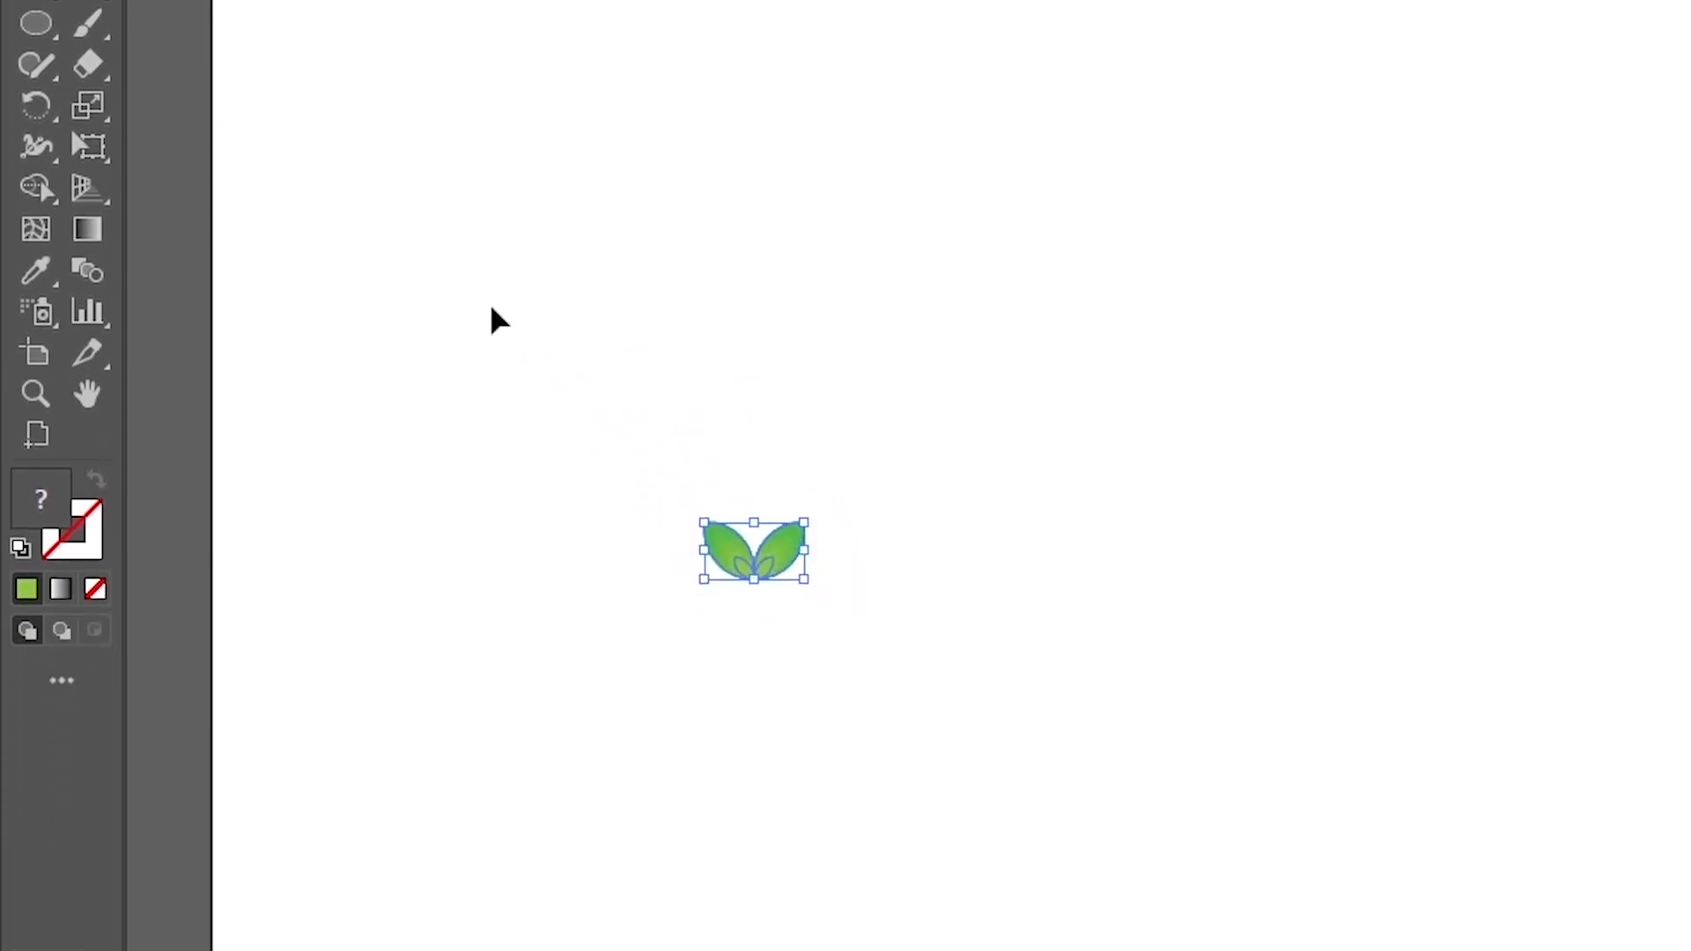
Draw a large circle to the right of the small leaf pair and set its fill to None
{"action": "left_click", "coordinate": [44, 30]}
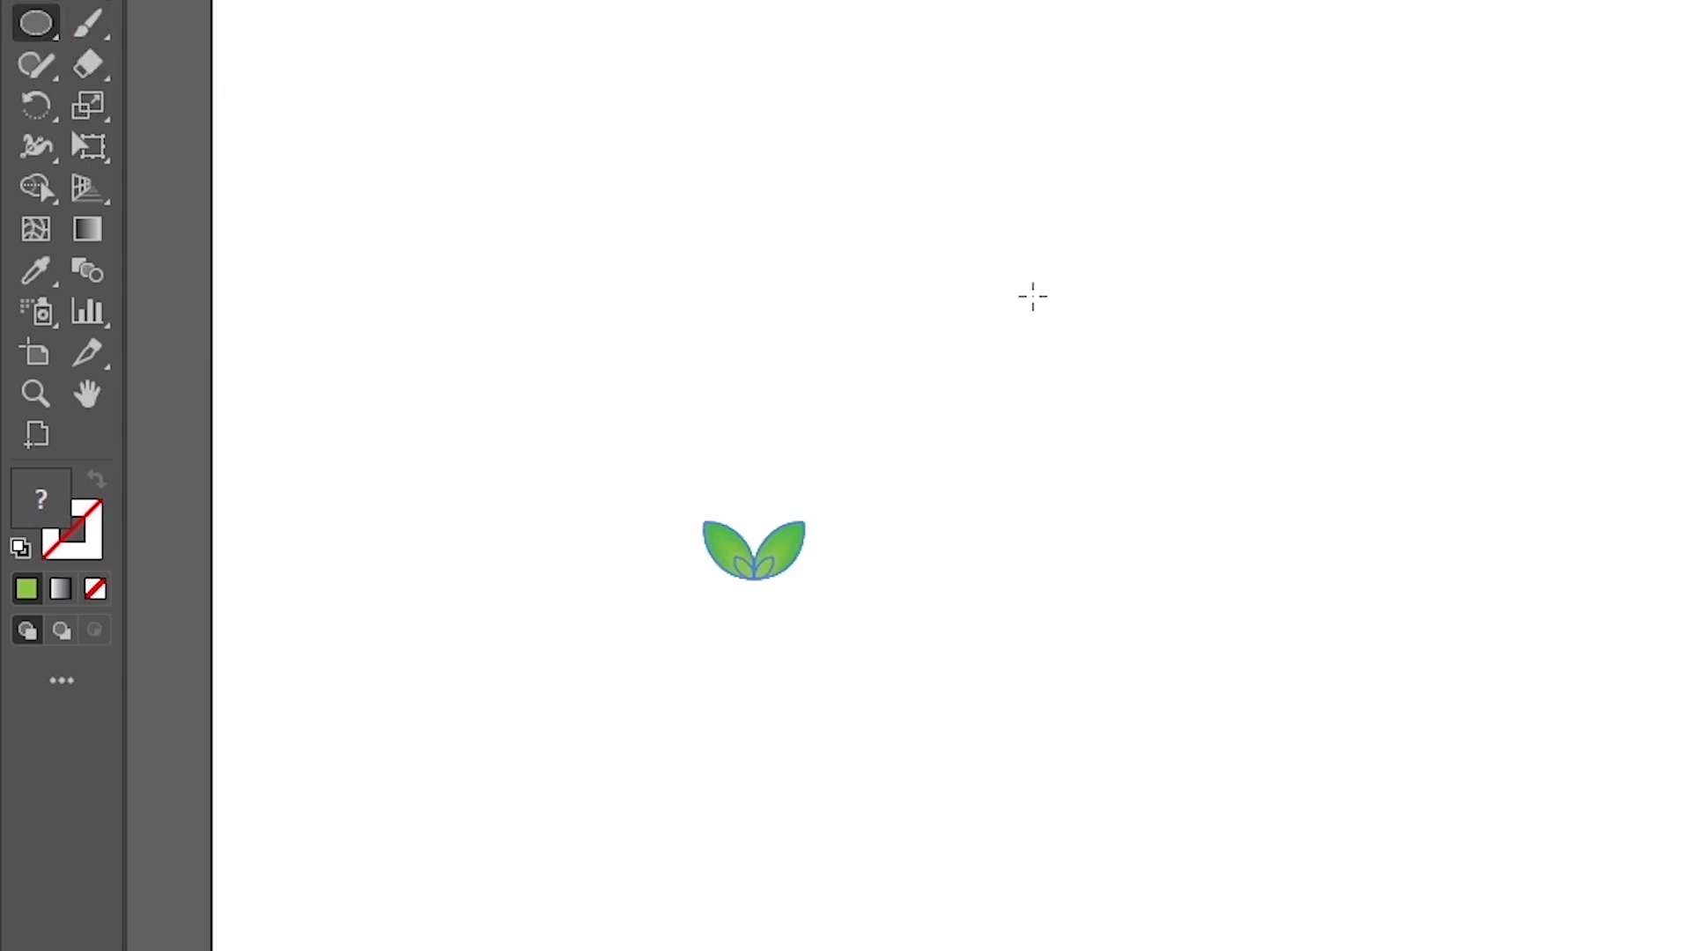
{"action": "left_click_drag", "start_coordinate": [1032, 297], "coordinate": [1645, 804]}
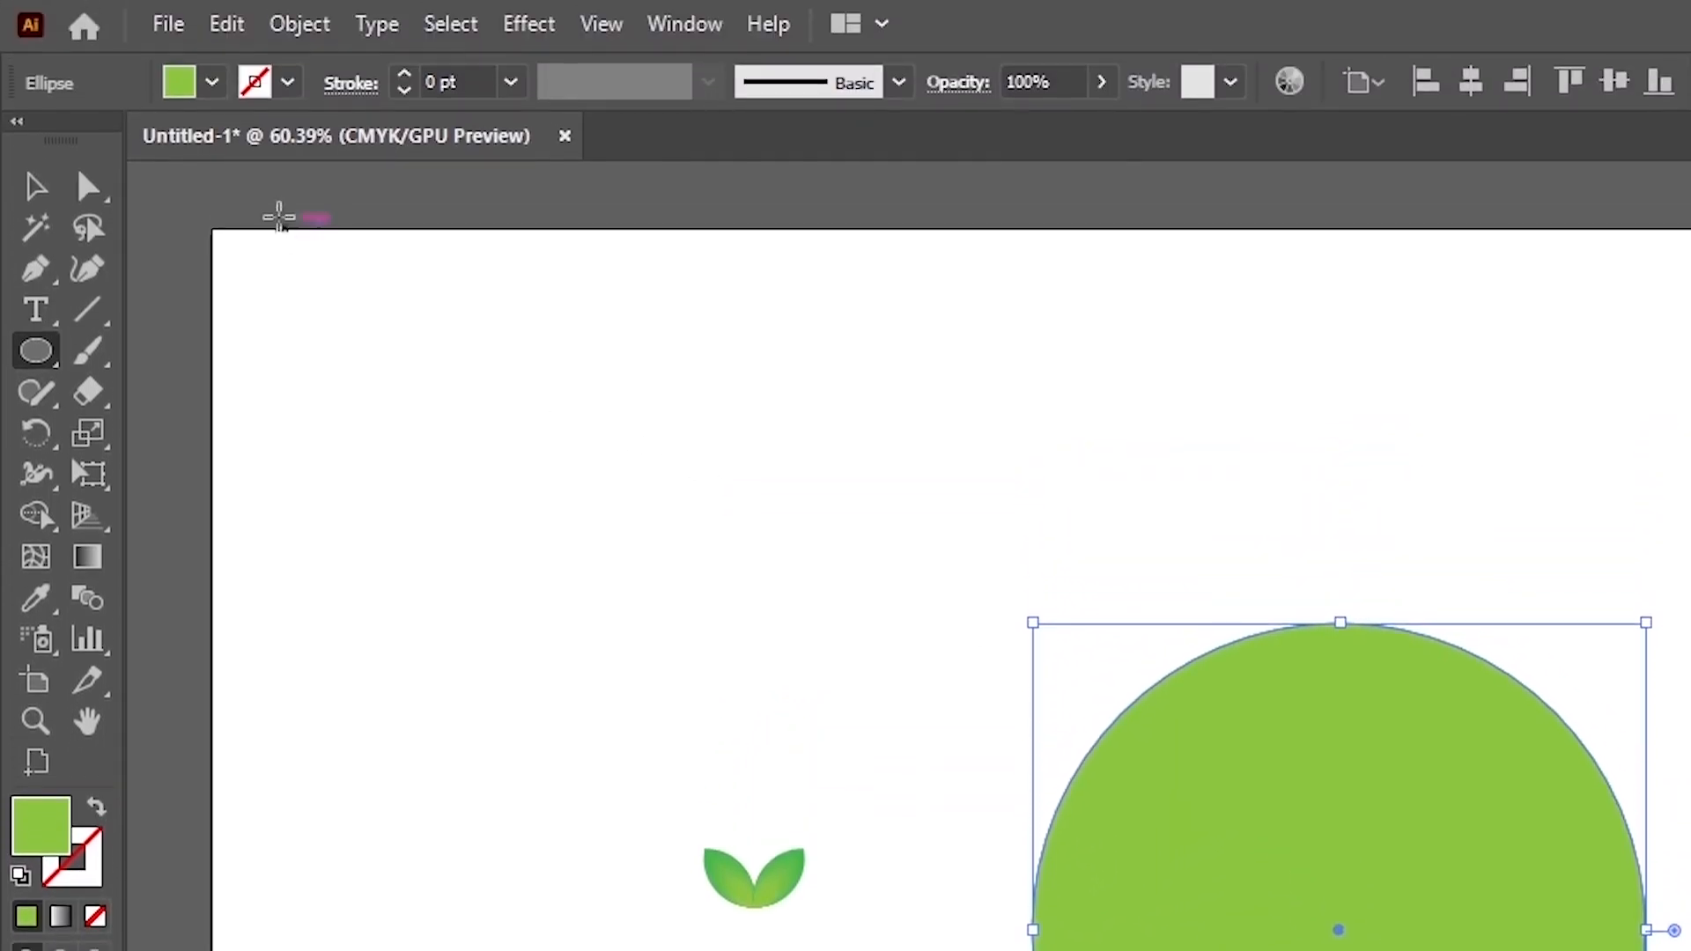
{"action": "left_click", "coordinate": [211, 13]}
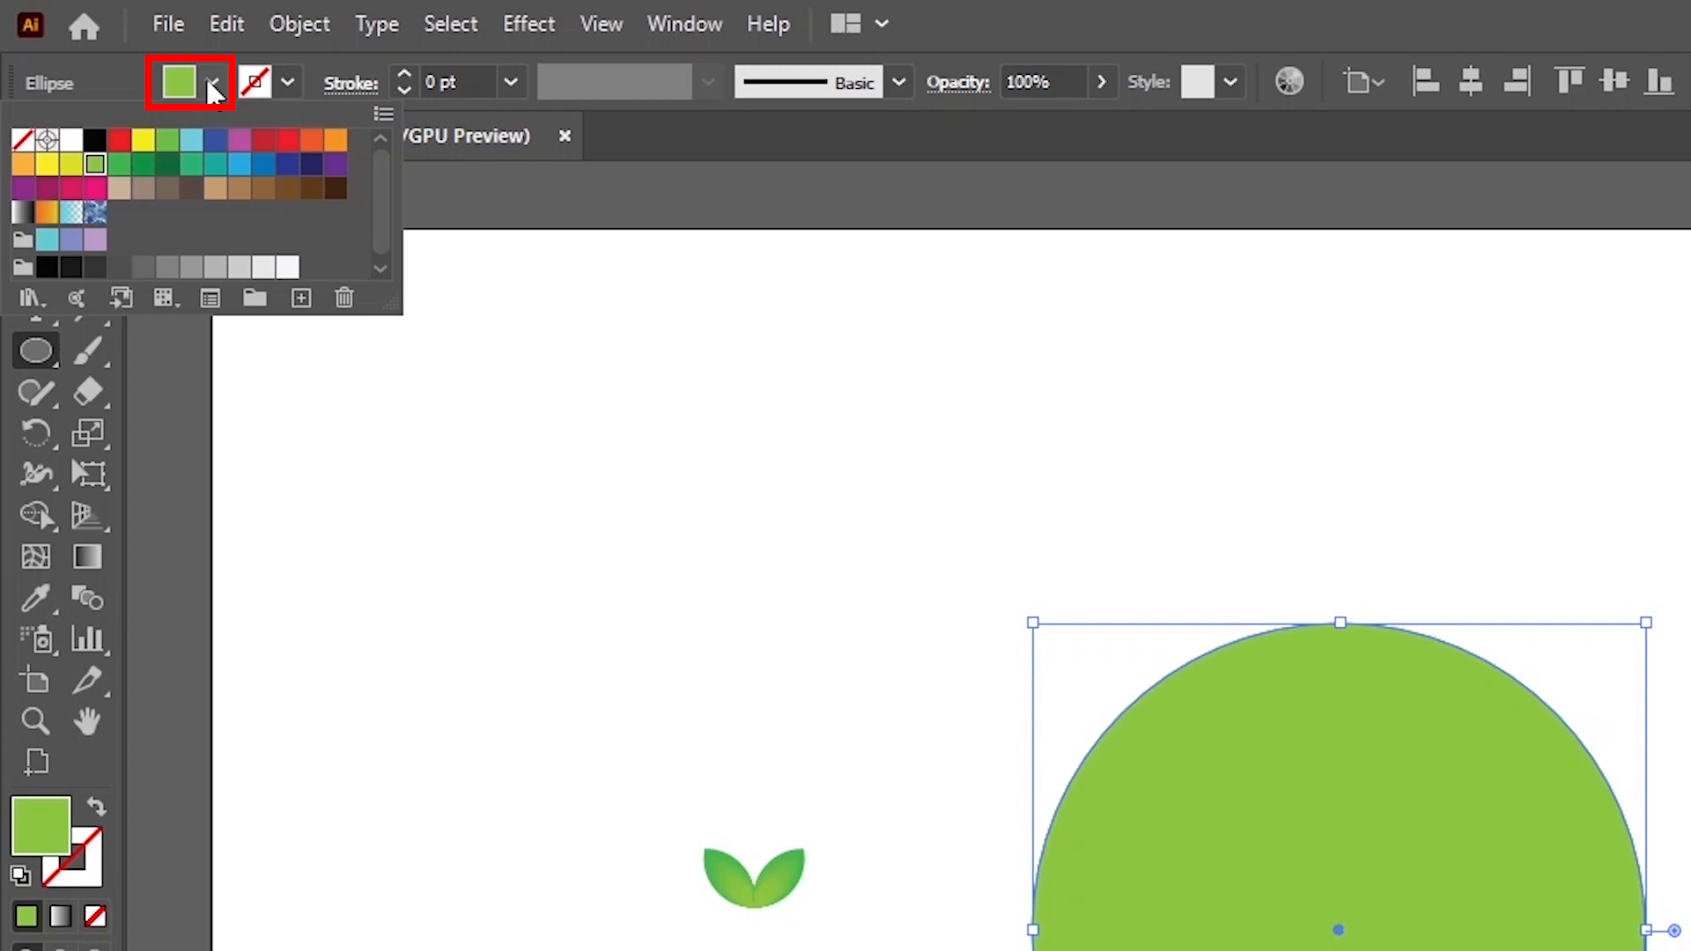
{"action": "left_click", "coordinate": [22, 140]}
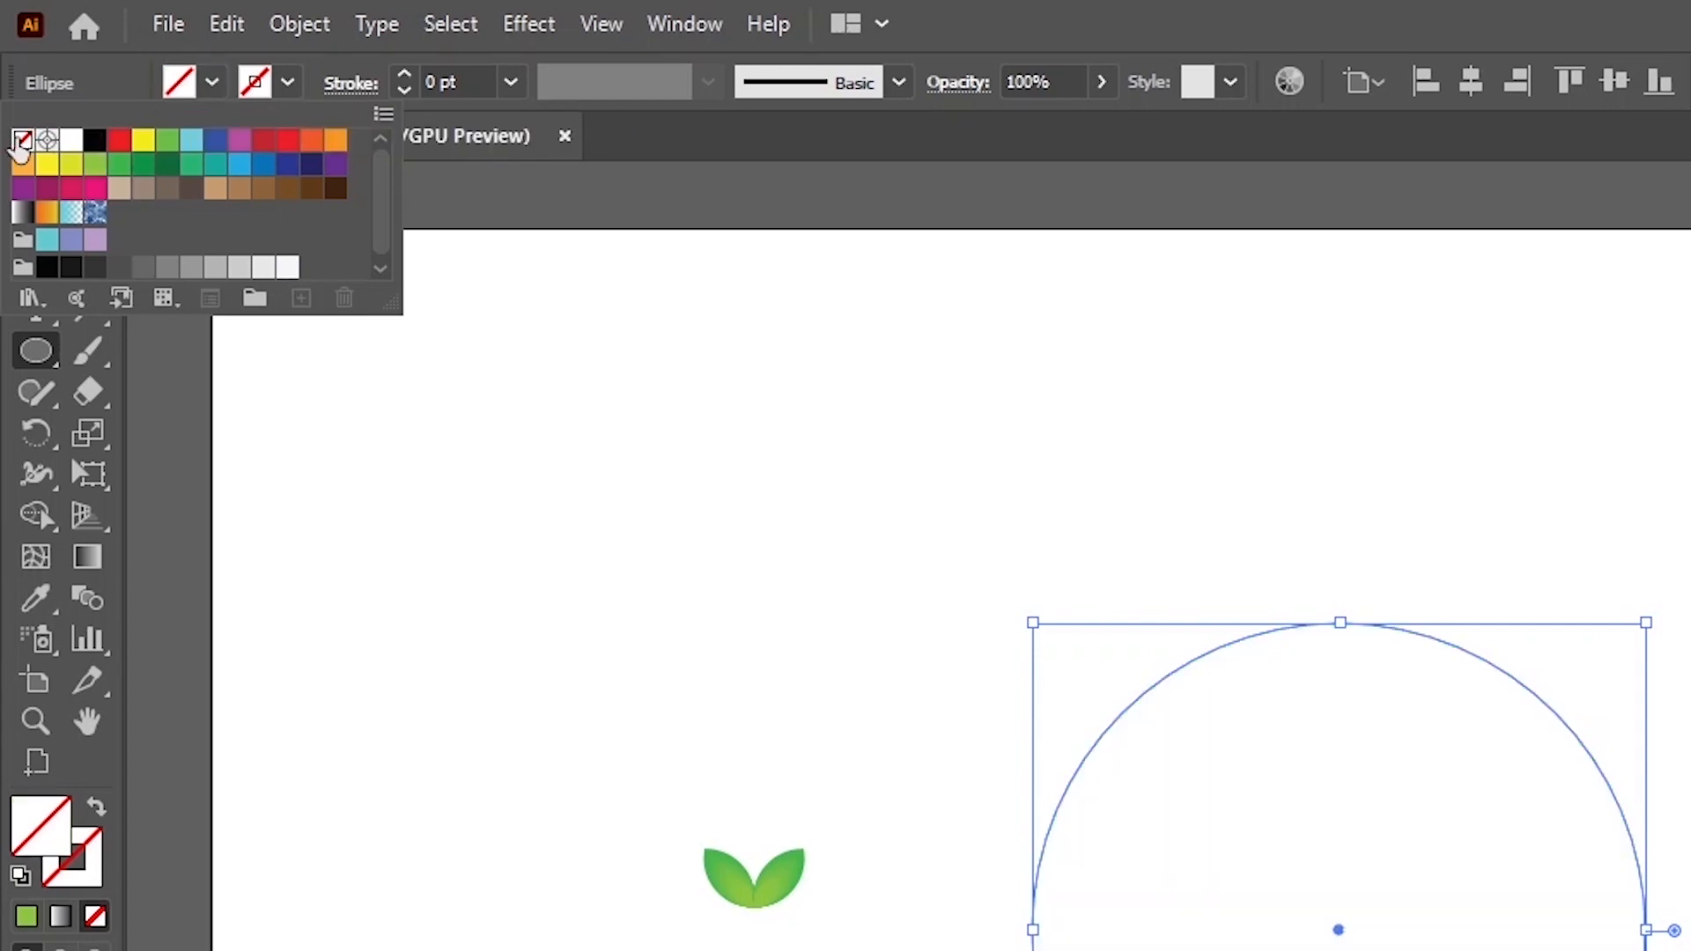
Give the circle a light green stroke (R=140 G=198 B=63) with a weight of 2 pt
{"action": "left_click", "coordinate": [289, 84]}
{"action": "left_click", "coordinate": [289, 84]}
{"action": "left_click", "coordinate": [95, 163]}
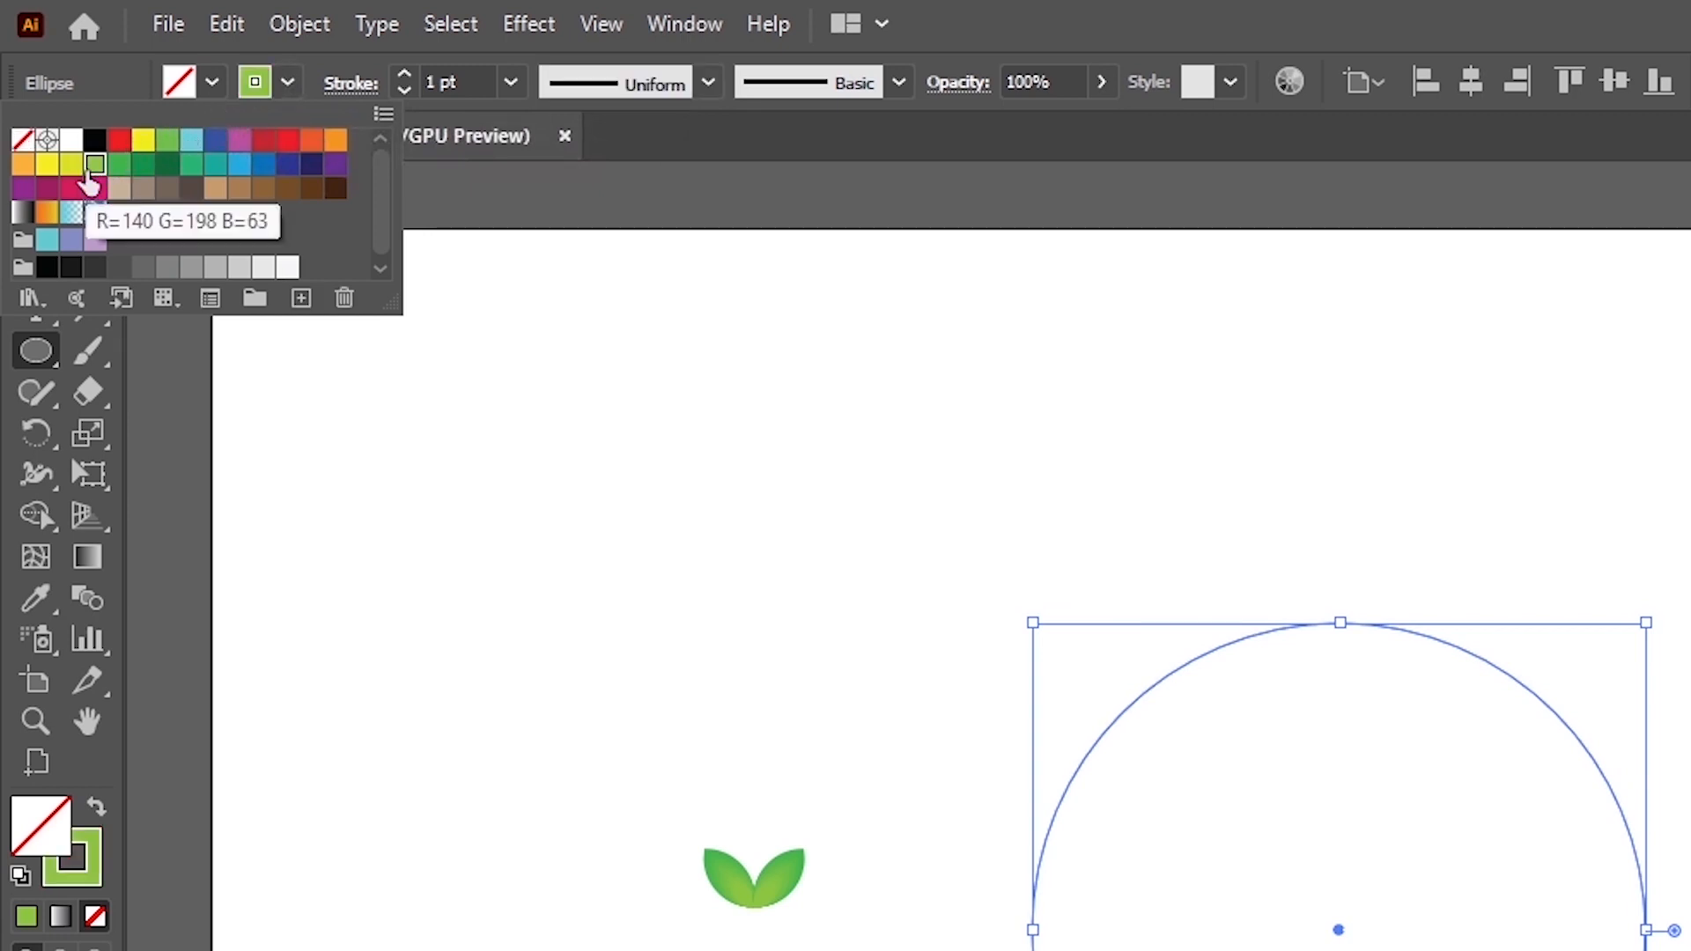
{"action": "left_click", "coordinate": [289, 82]}
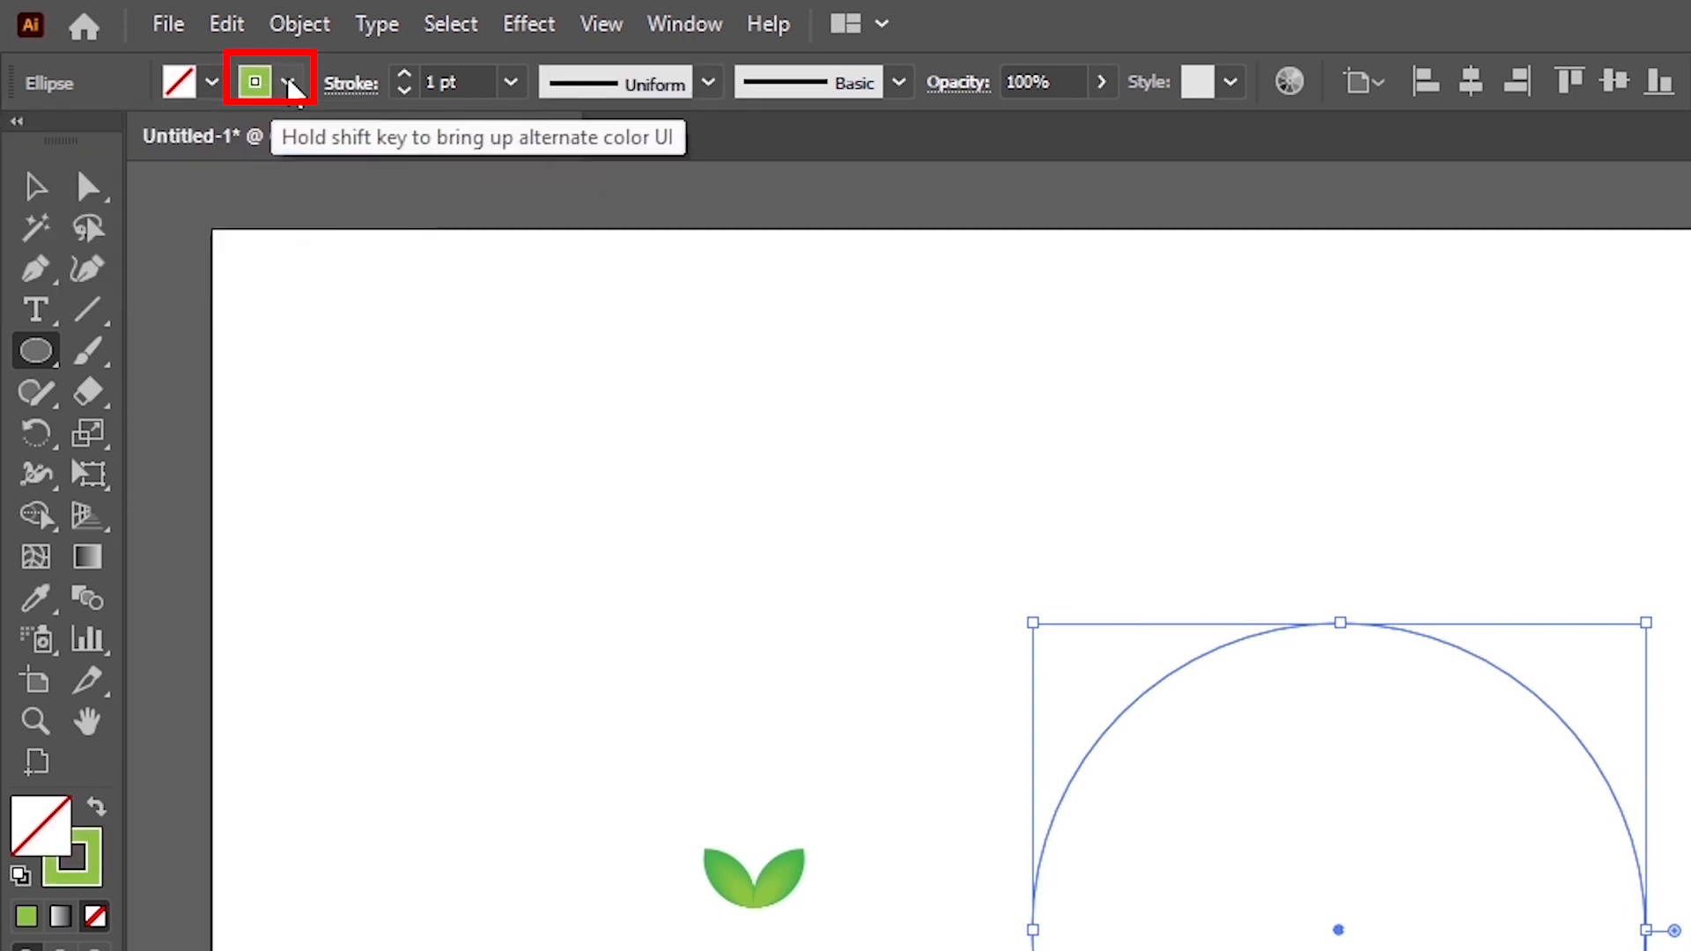
{"action": "left_click", "coordinate": [404, 74]}
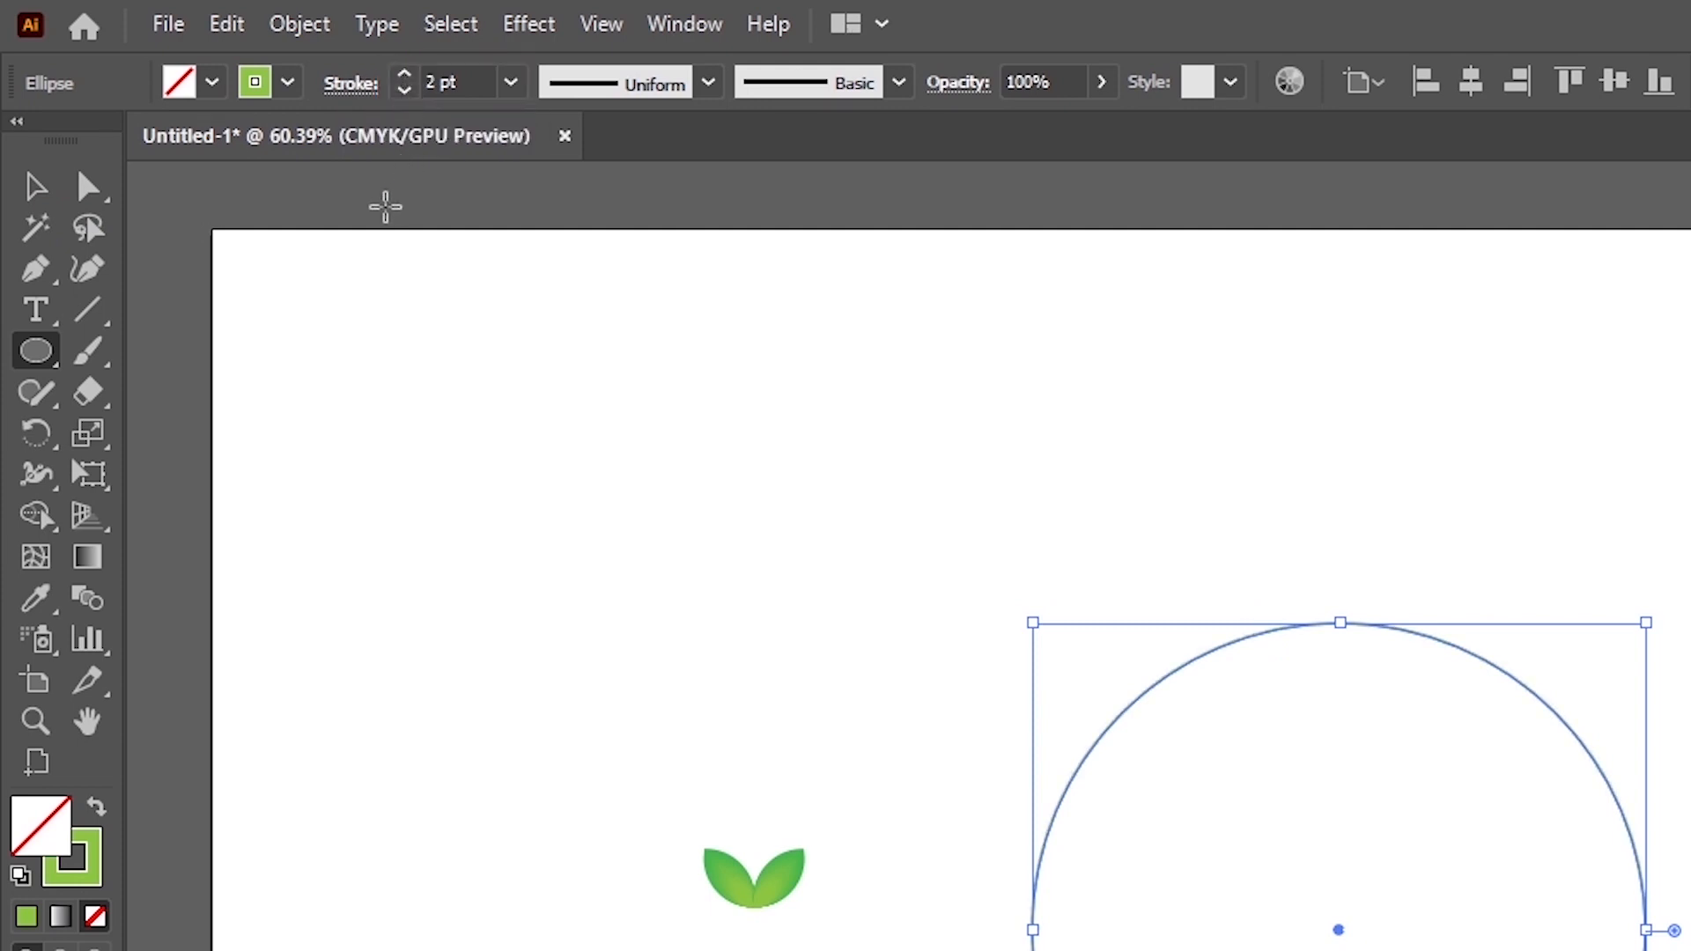
Centre the leaf pair on the circle's left edge and place a pasted copy on its right edge
{"action": "left_click", "coordinate": [35, 185]}
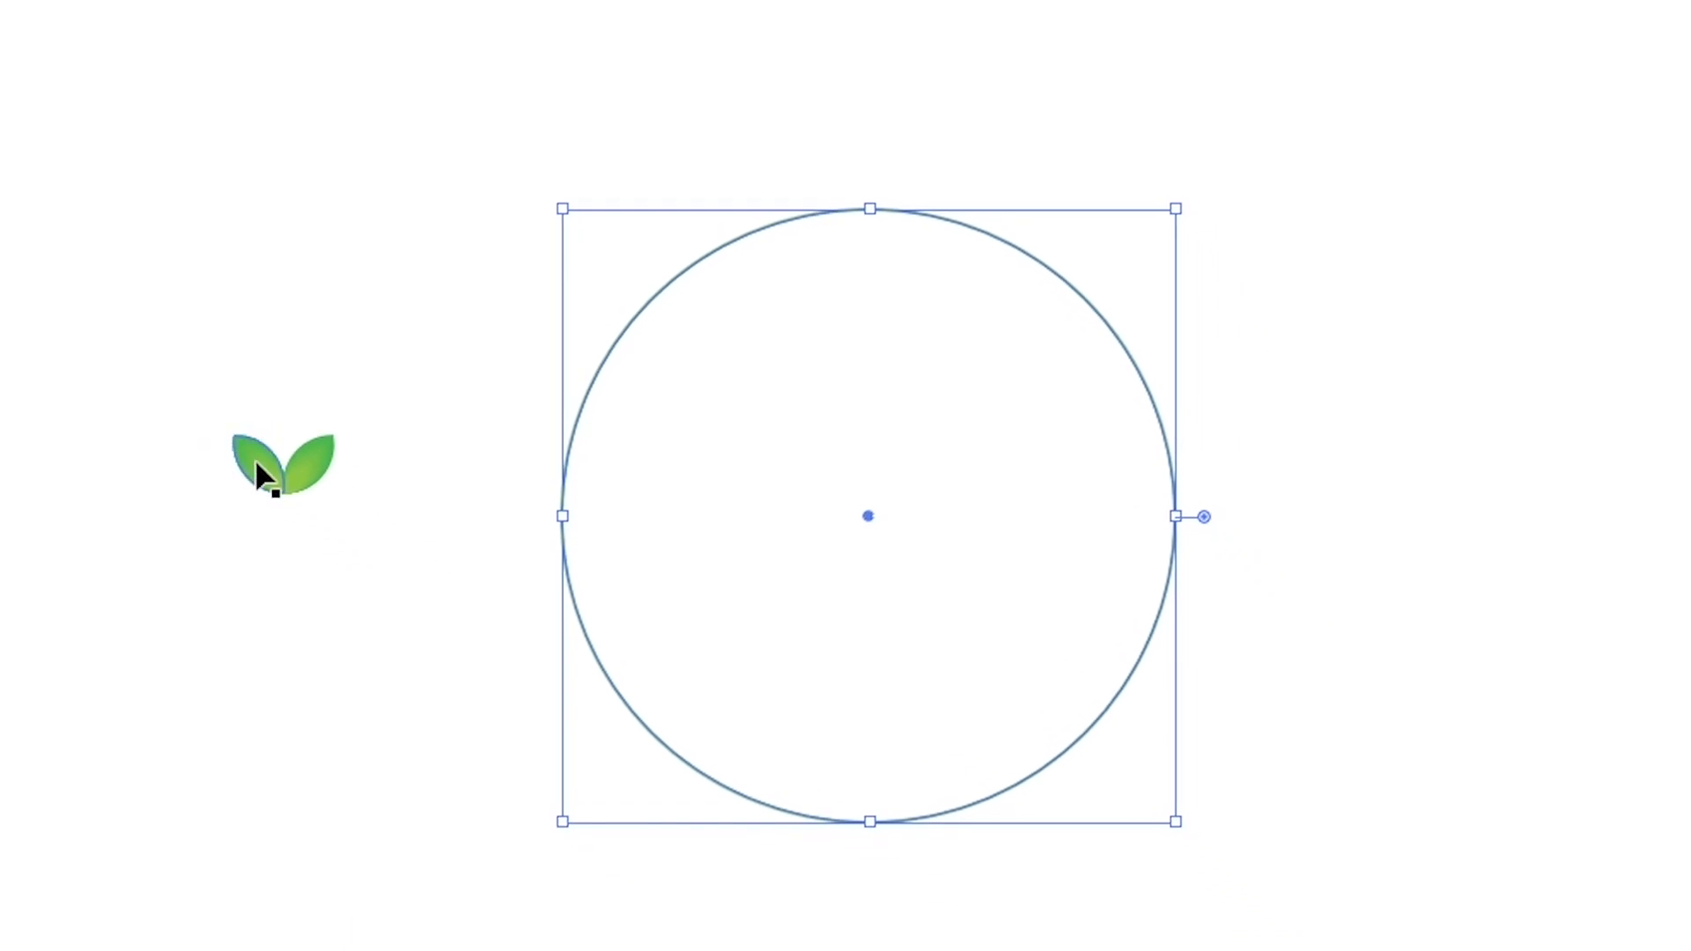
{"action": "left_click_drag", "start_coordinate": [257, 464], "coordinate": [537, 513]}
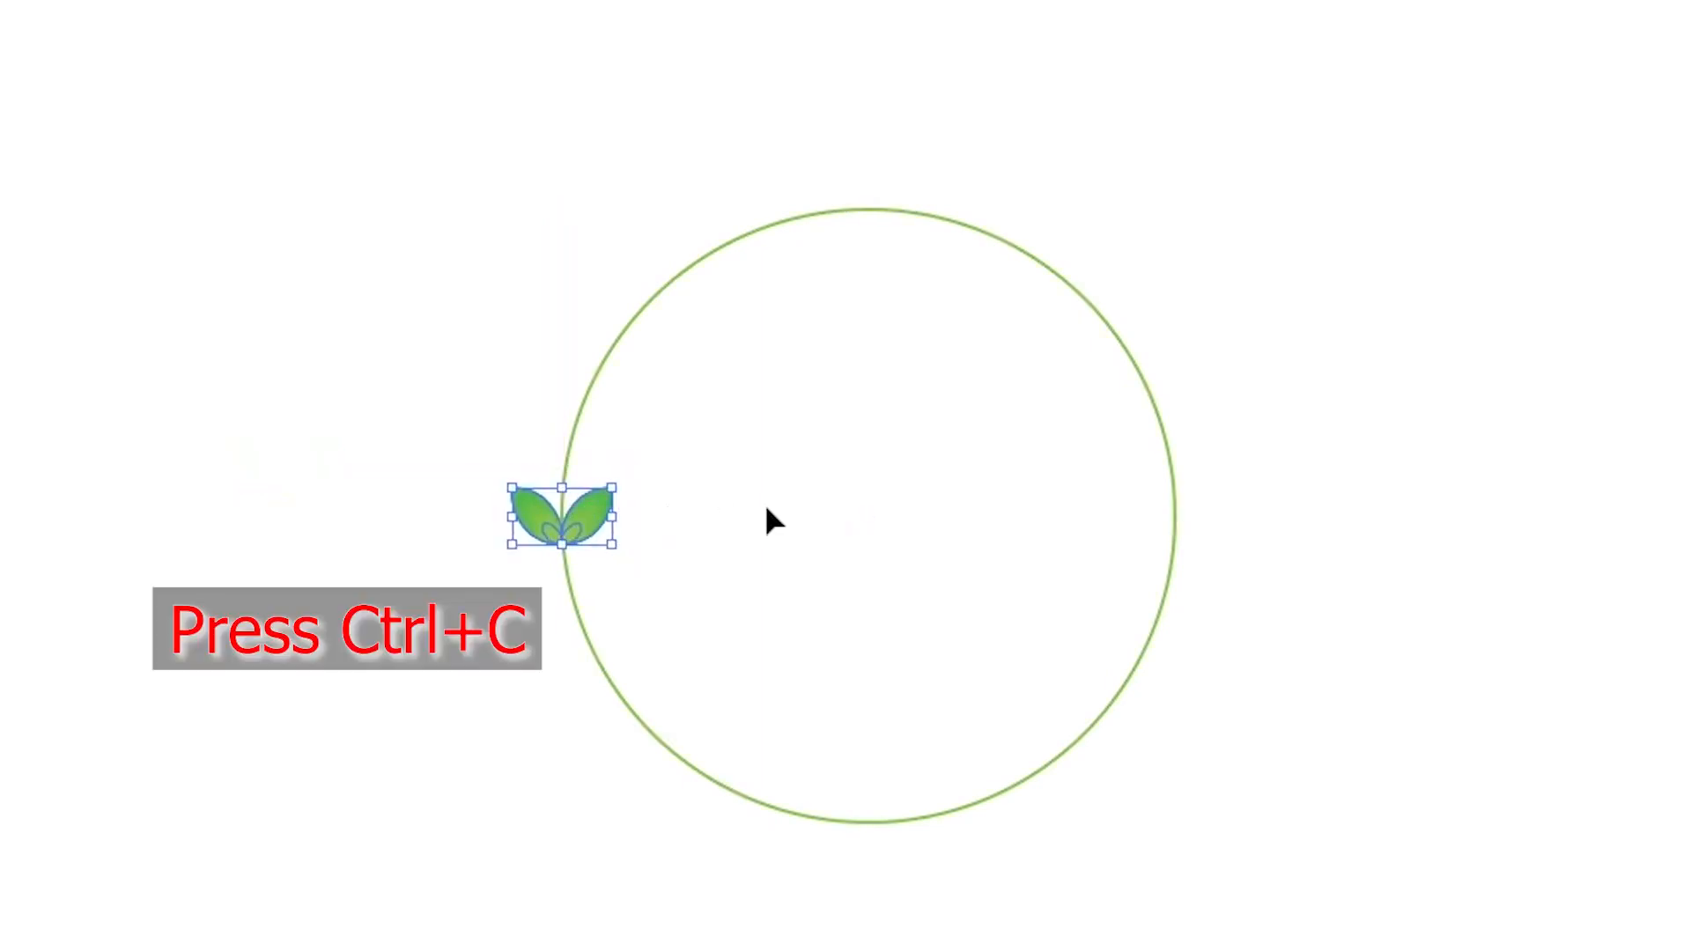
{"action": "key", "text": "ctrl+c"}
{"action": "key", "text": "ctrl+v"}
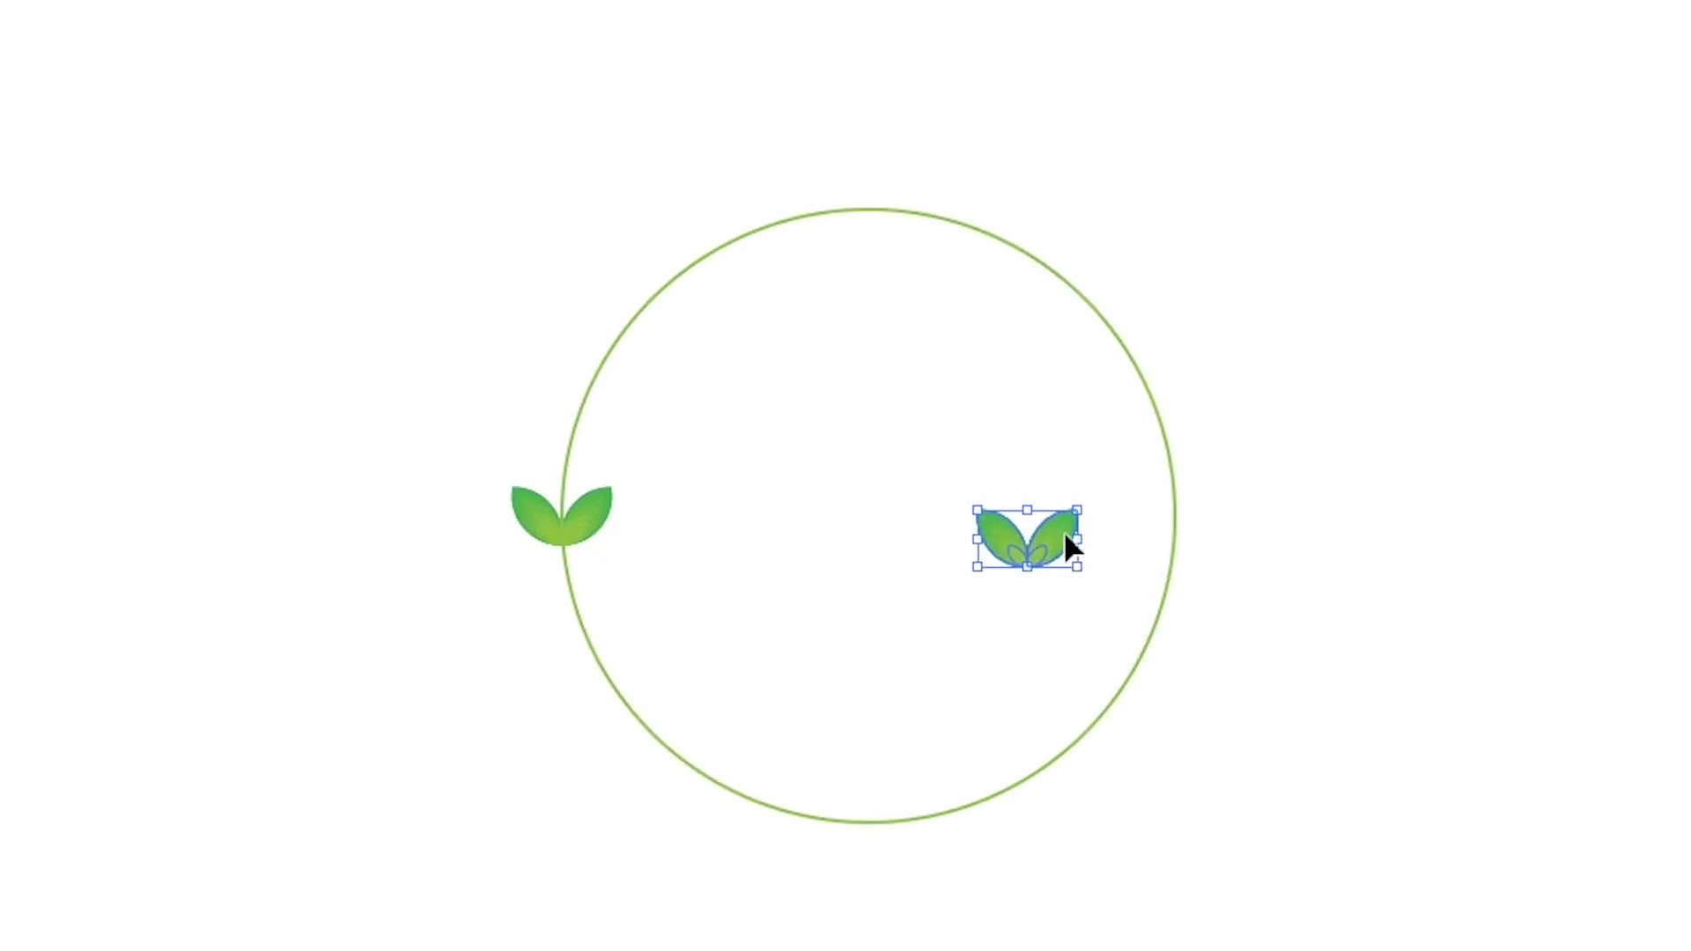
{"action": "left_click_drag", "start_coordinate": [1066, 536], "coordinate": [1210, 512]}
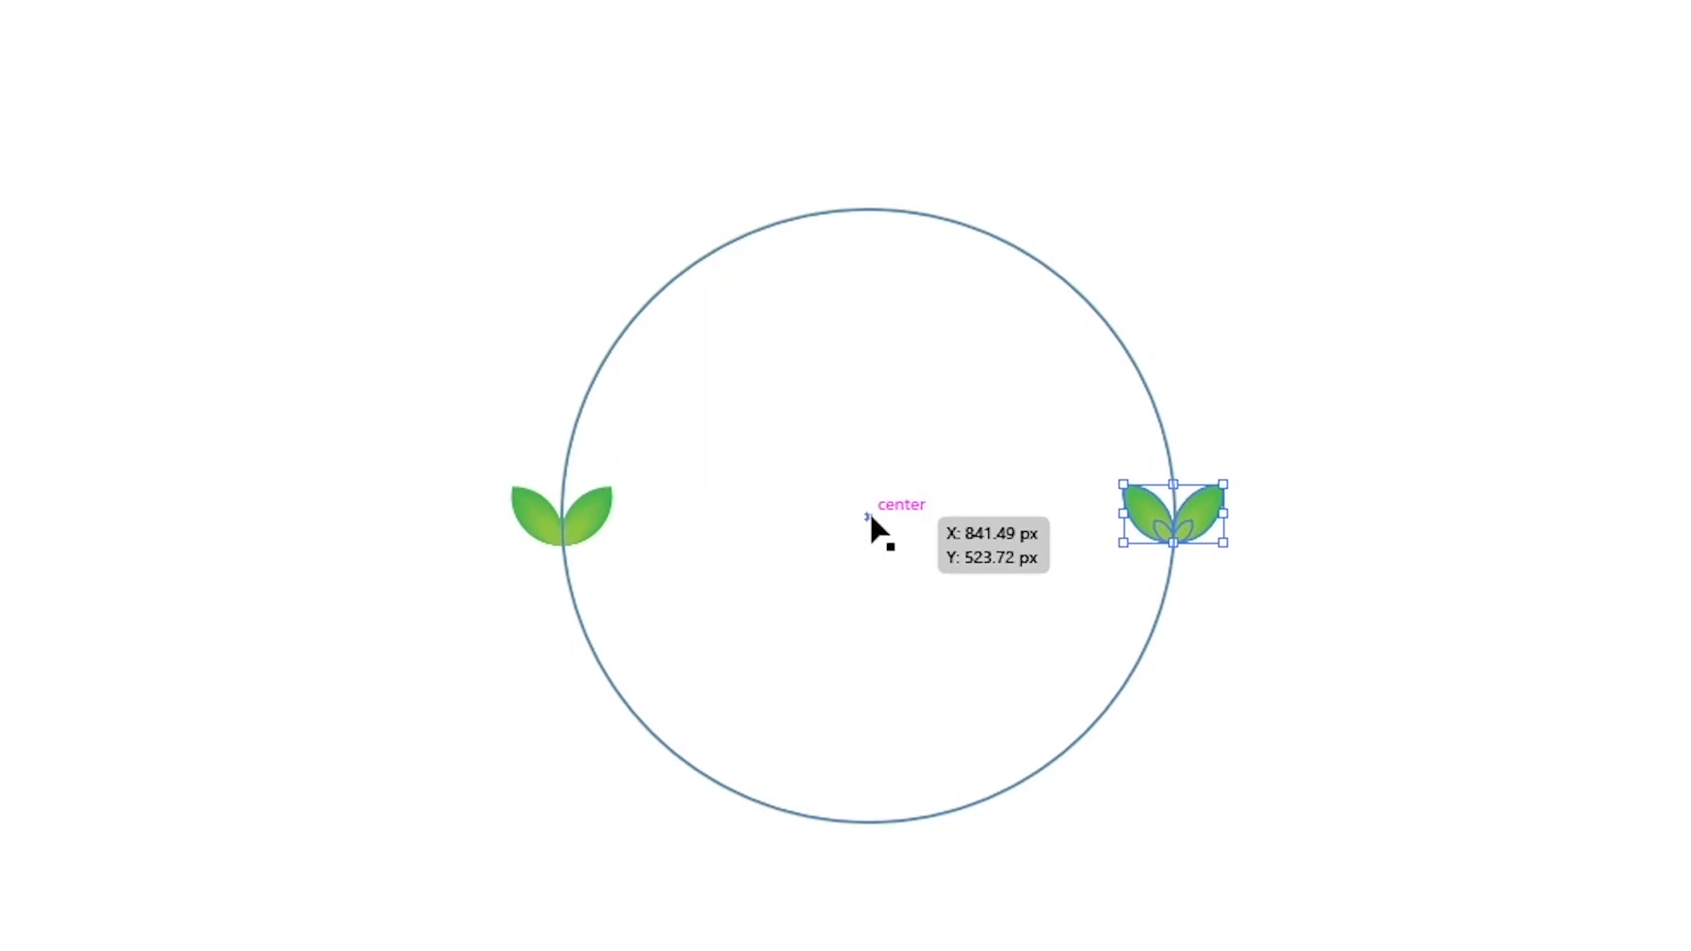
Reflect the leaf pair on the circle's right edge across the horizontal axis so its tips point down
{"action": "right_click", "coordinate": [1191, 518]}
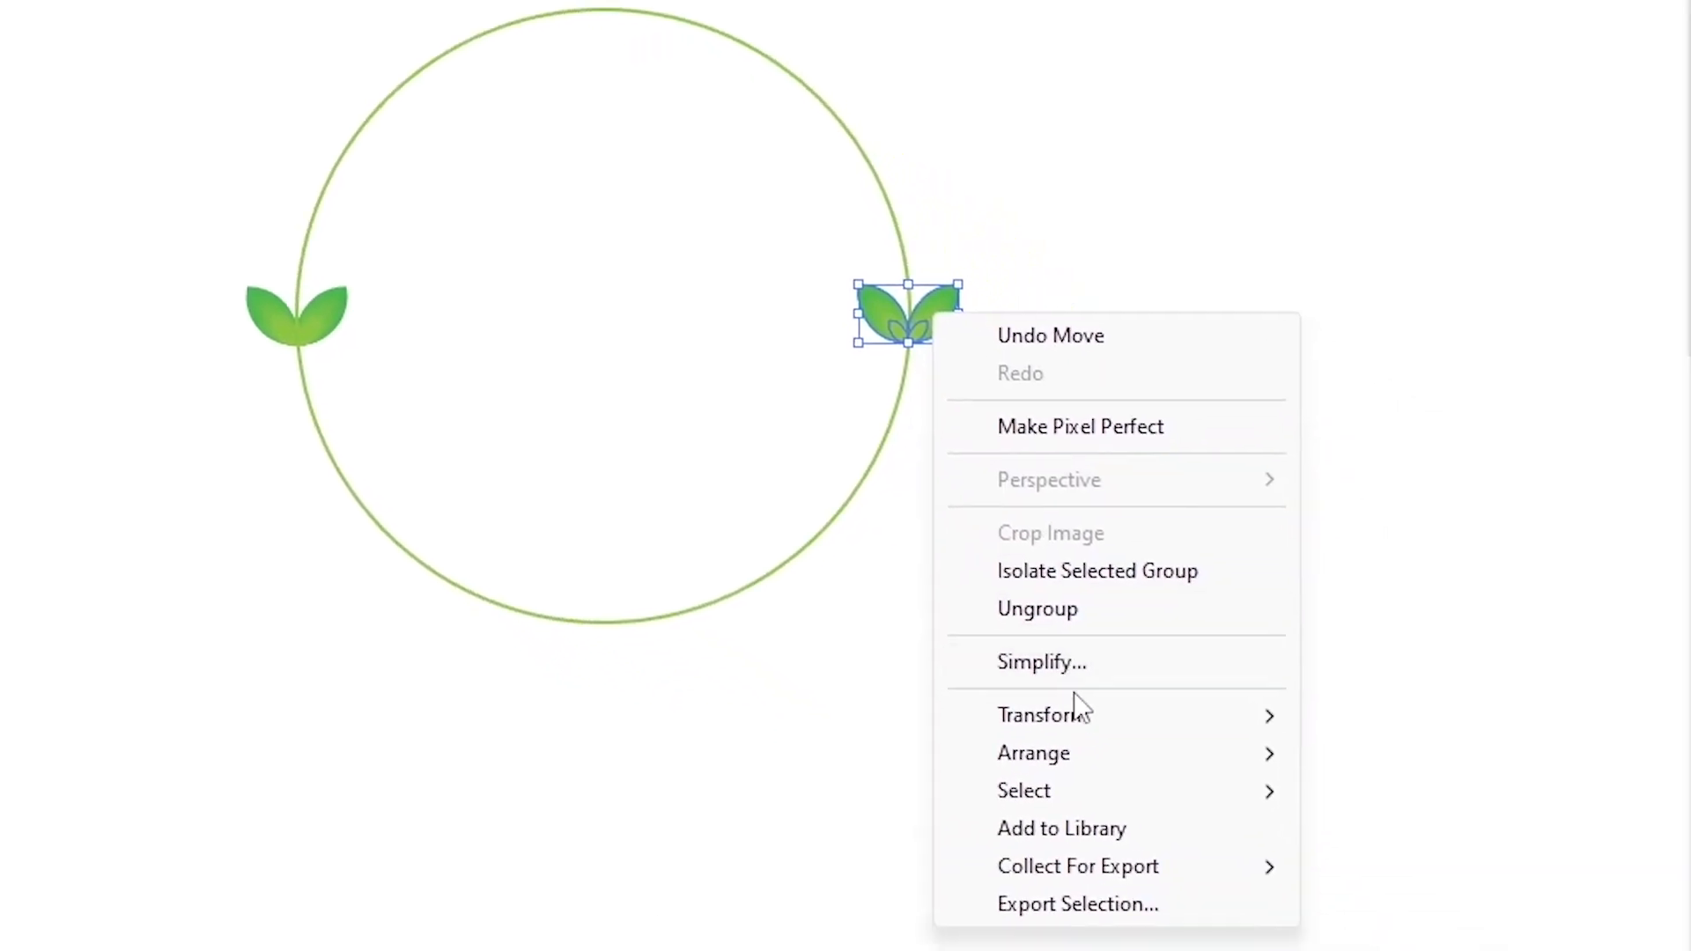
{"action": "mouse_move", "coordinate": [1136, 782]}
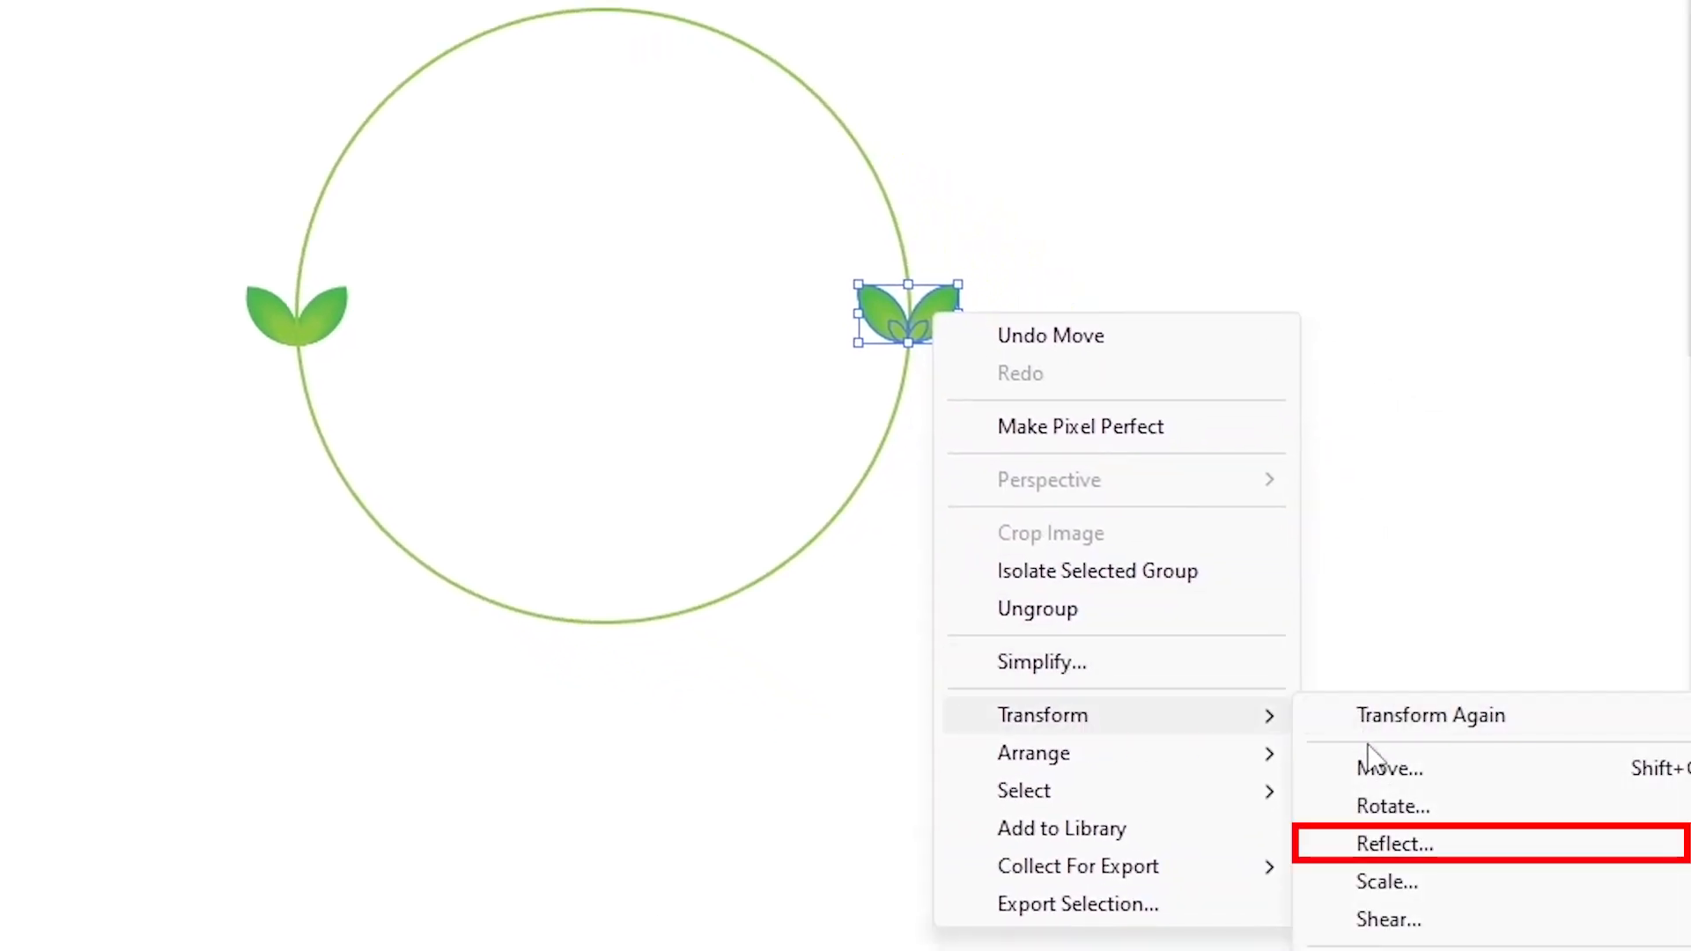
{"action": "left_click", "coordinate": [1389, 846]}
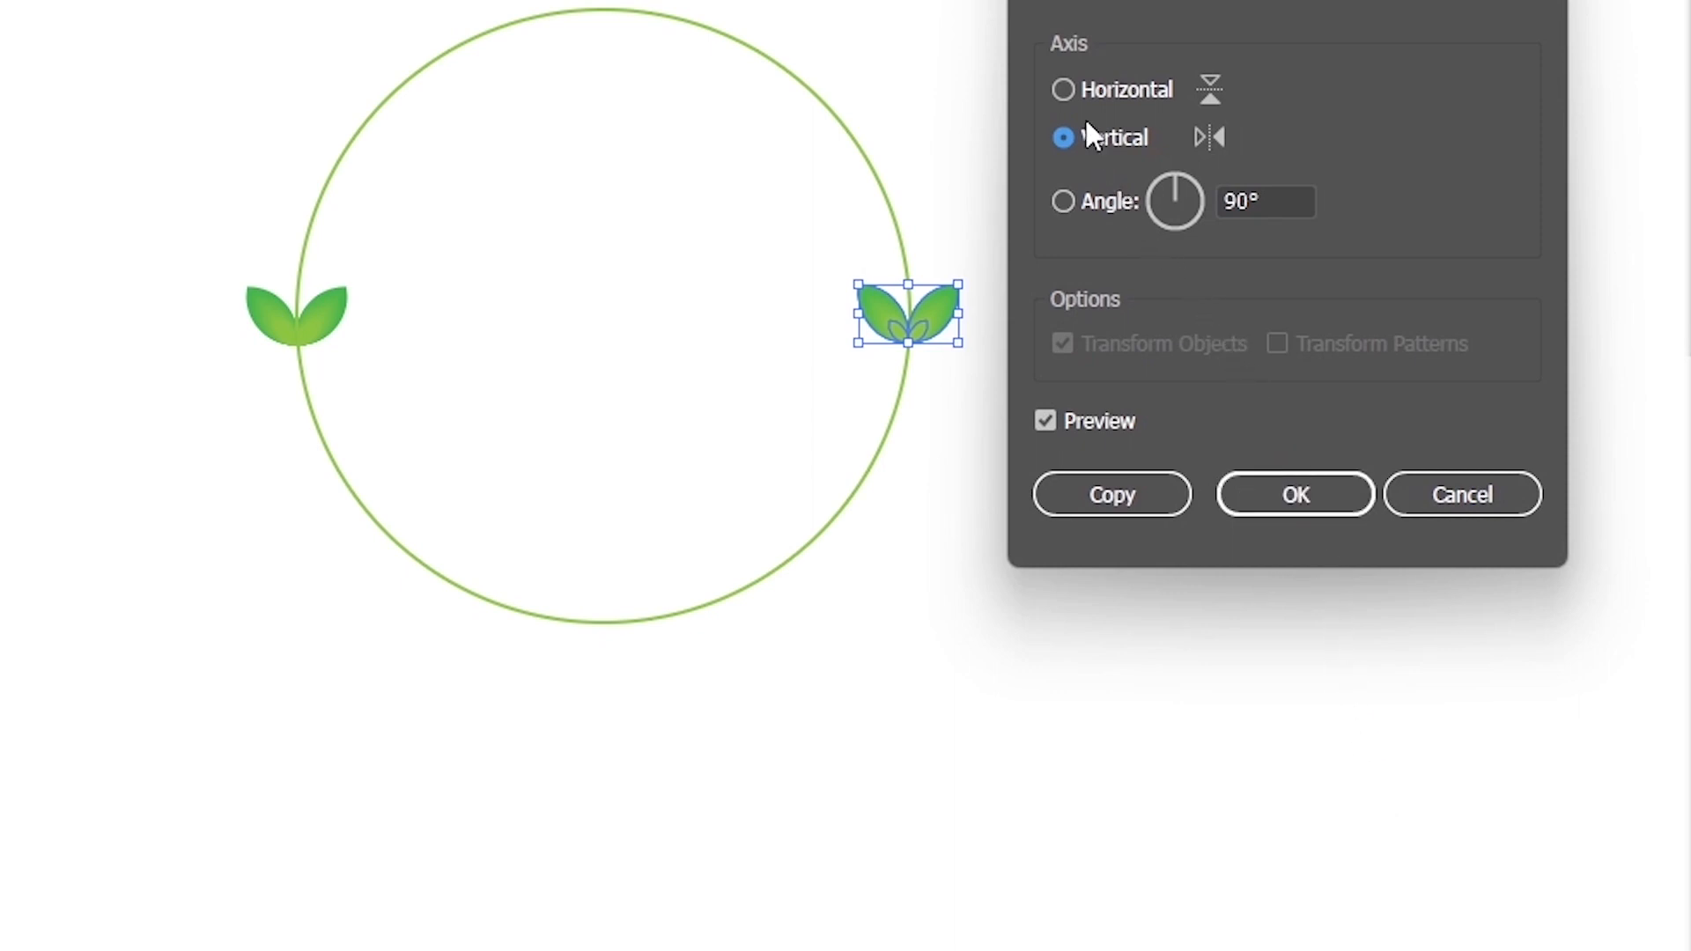
{"action": "left_click", "coordinate": [1065, 89]}
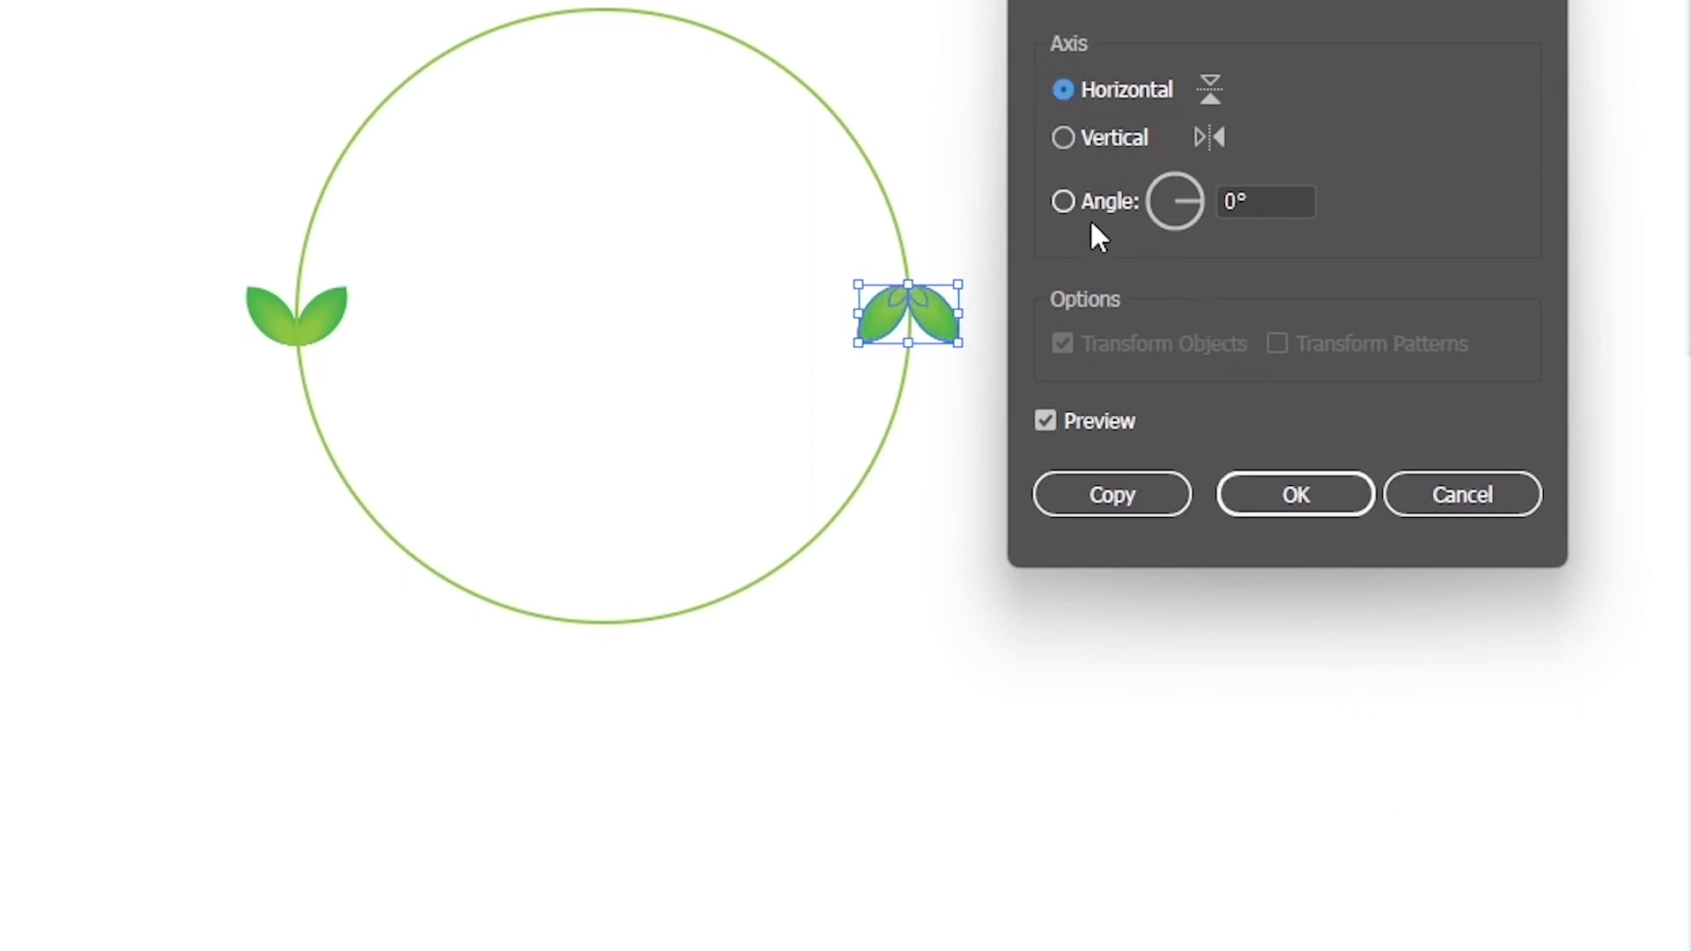
{"action": "left_click", "coordinate": [1300, 492]}
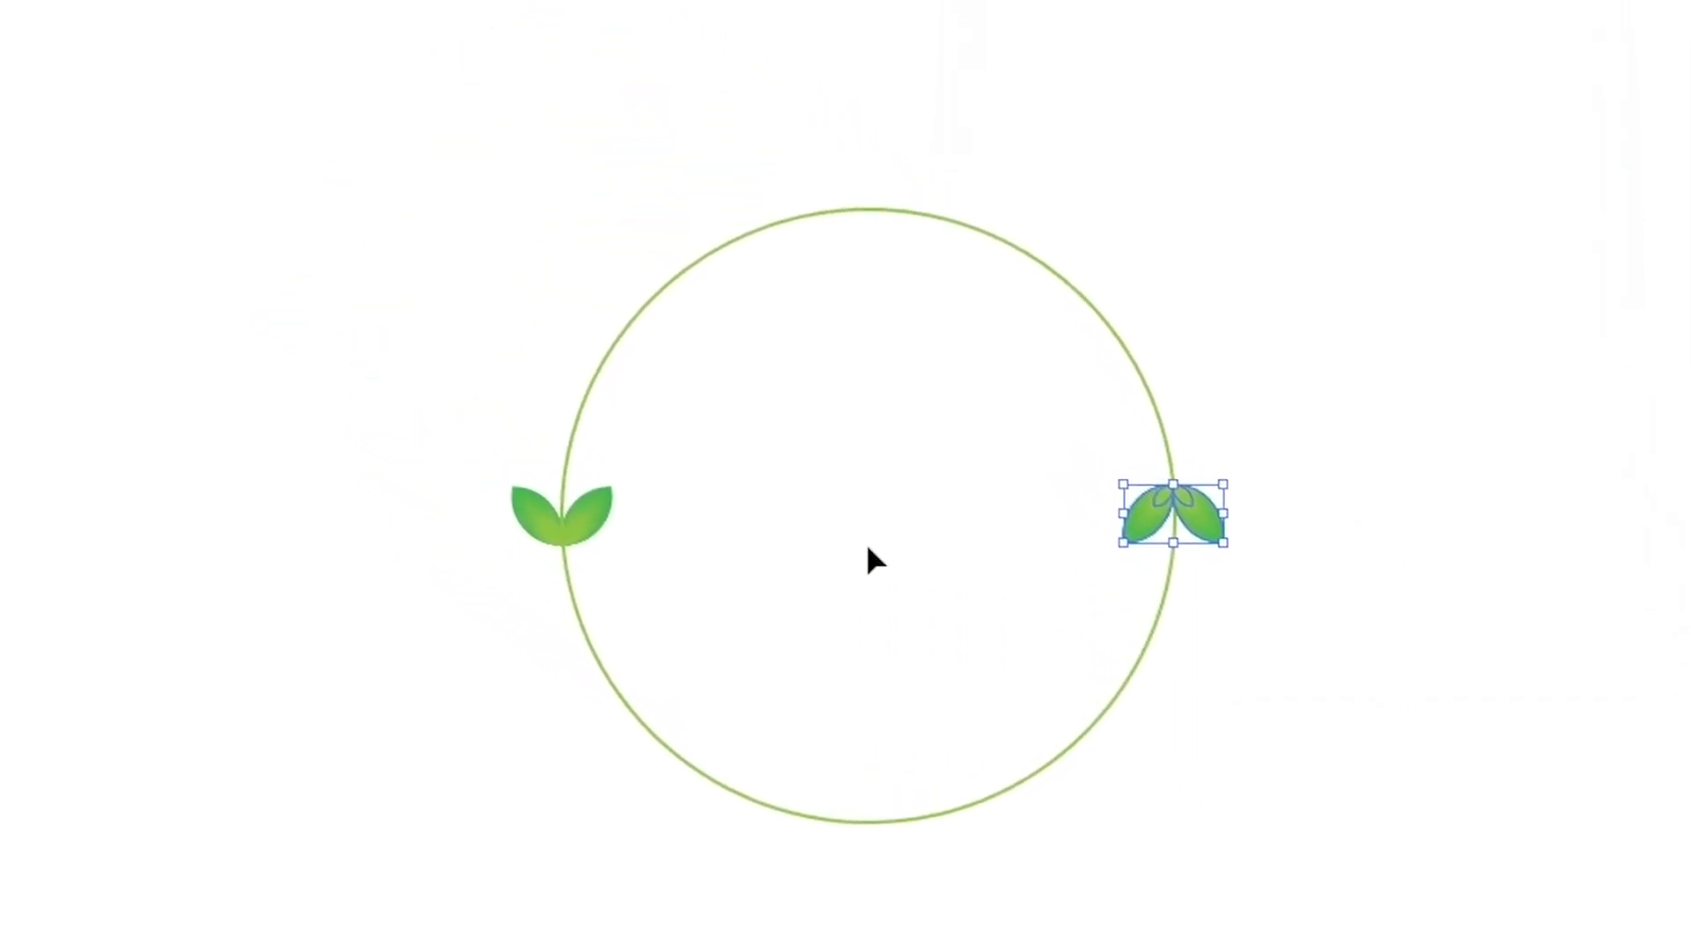
Rotate a copy of both opposite leaf pairs around the circle's centre by an angle of 180°/16
{"action": "left_click", "coordinate": [593, 520]}
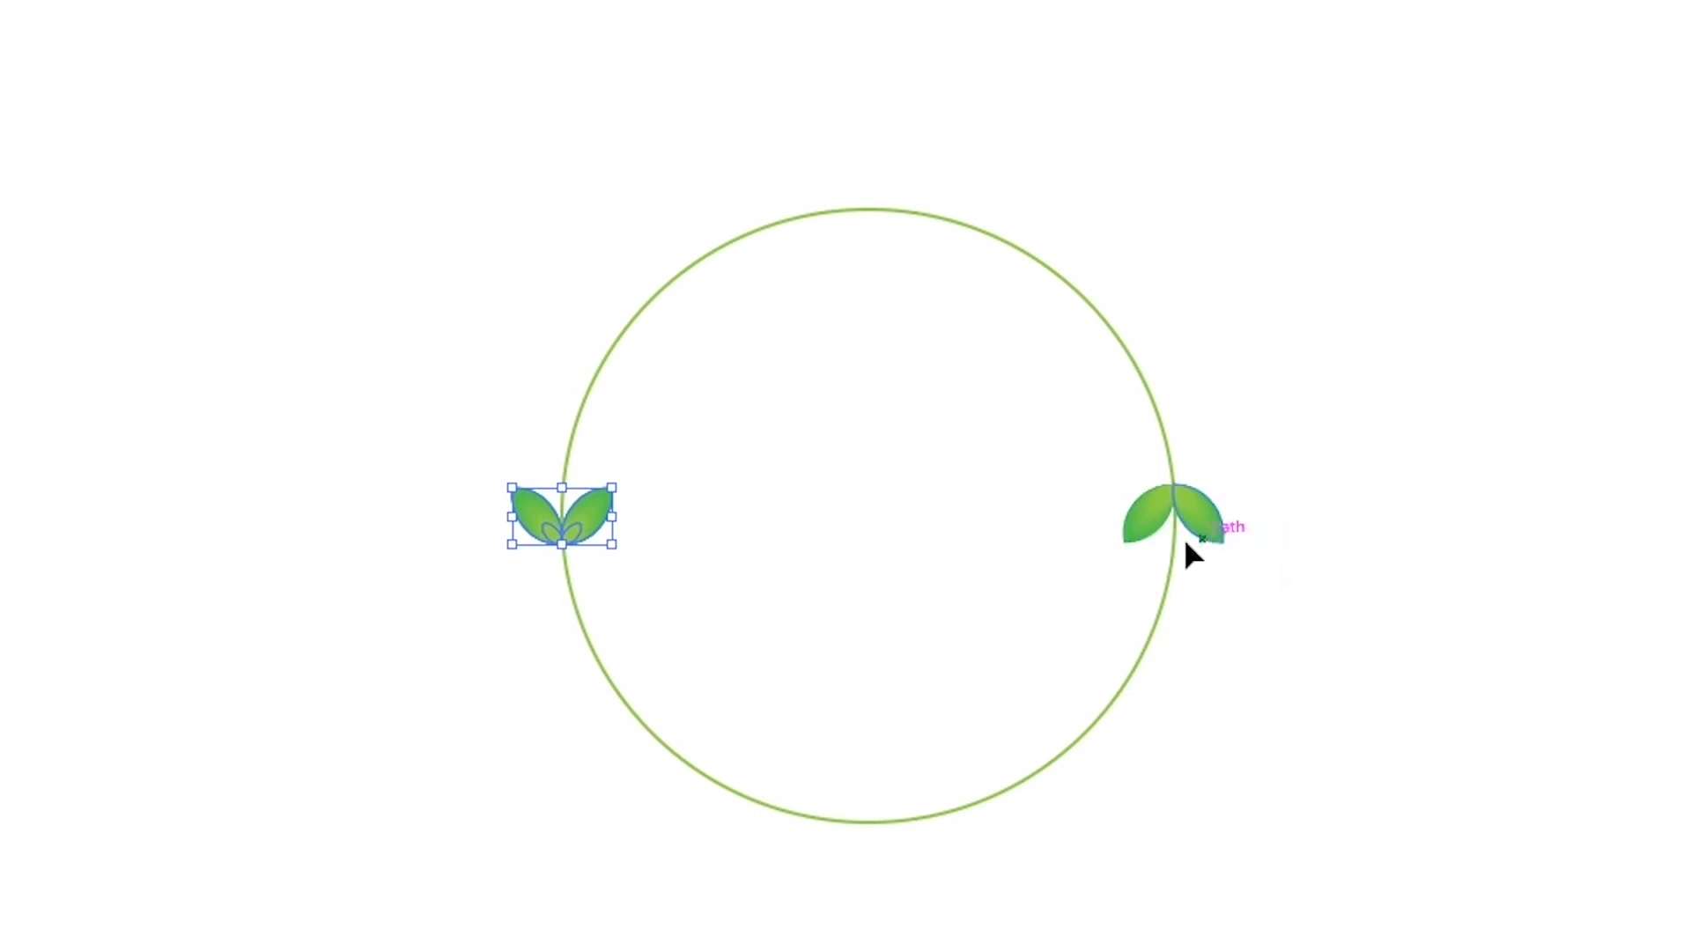
{"action": "left_click", "coordinate": [1211, 525], "text": "shift"}
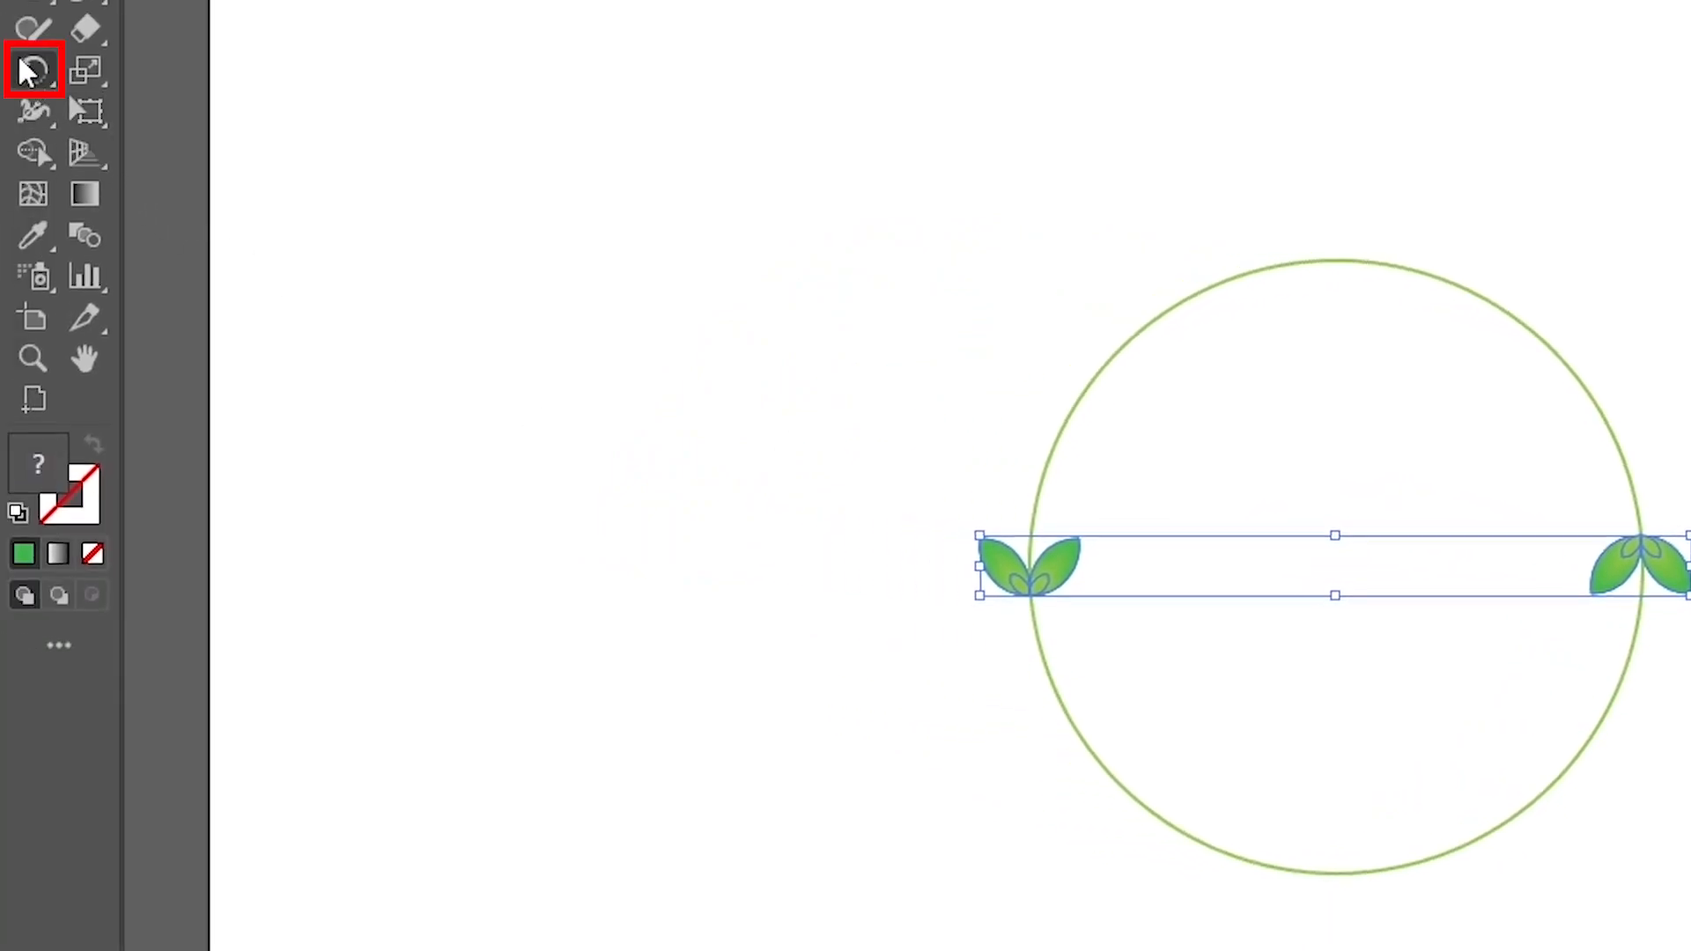
{"action": "left_click", "coordinate": [31, 69]}
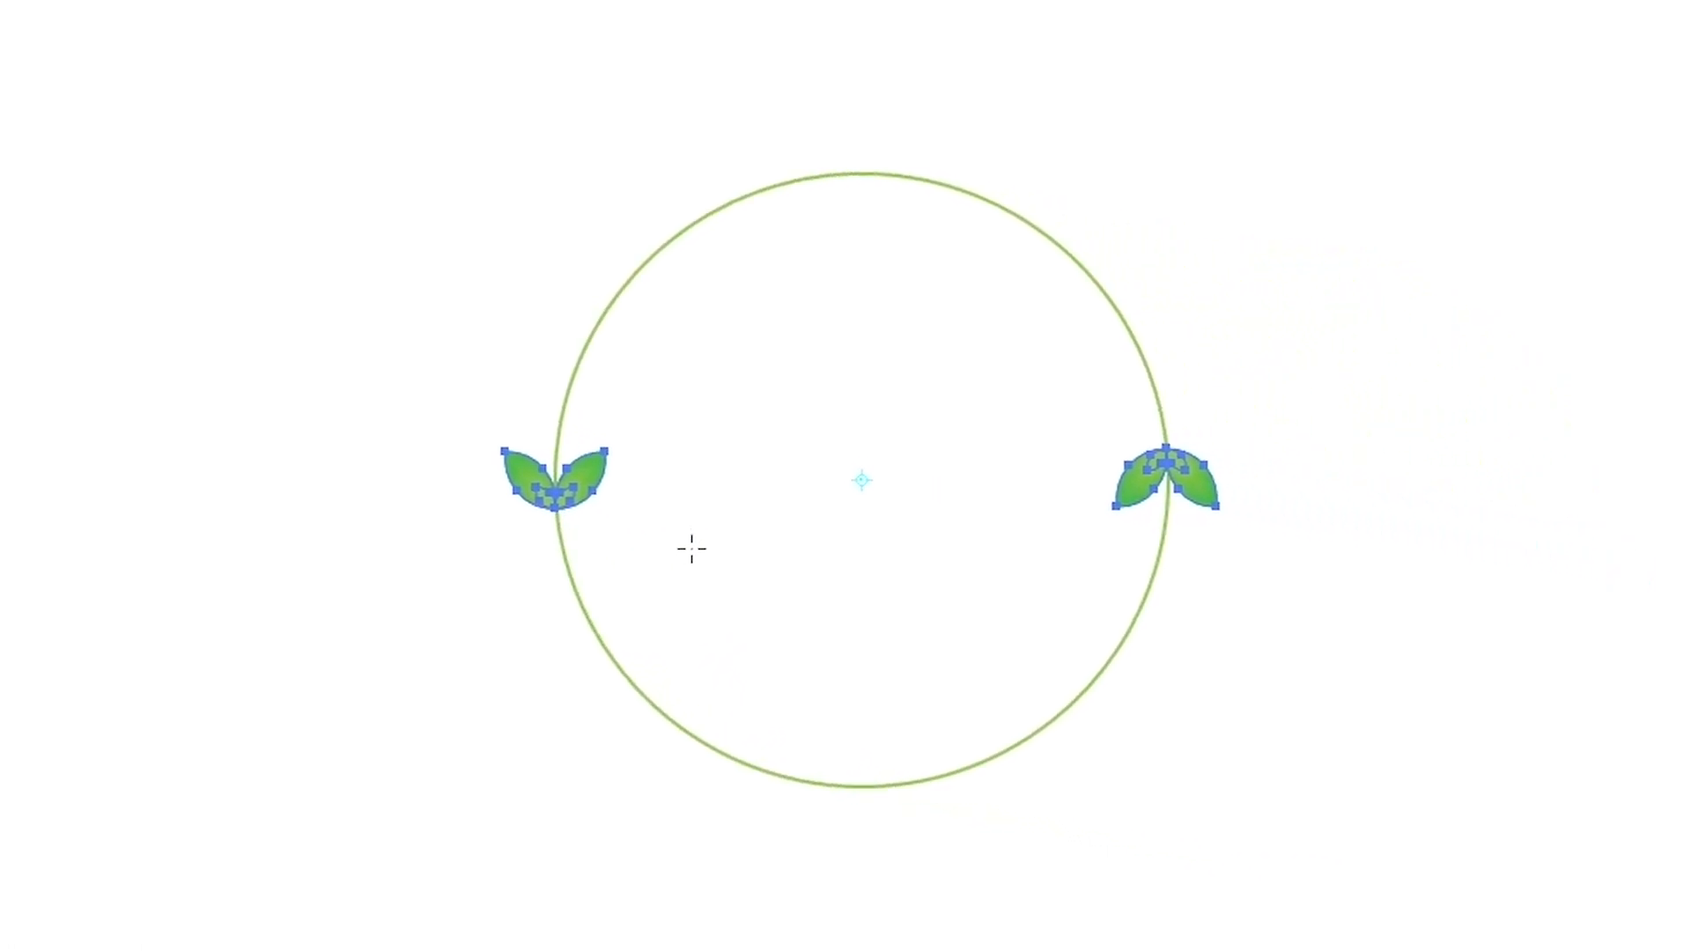
{"action": "left_click", "coordinate": [642, 440]}
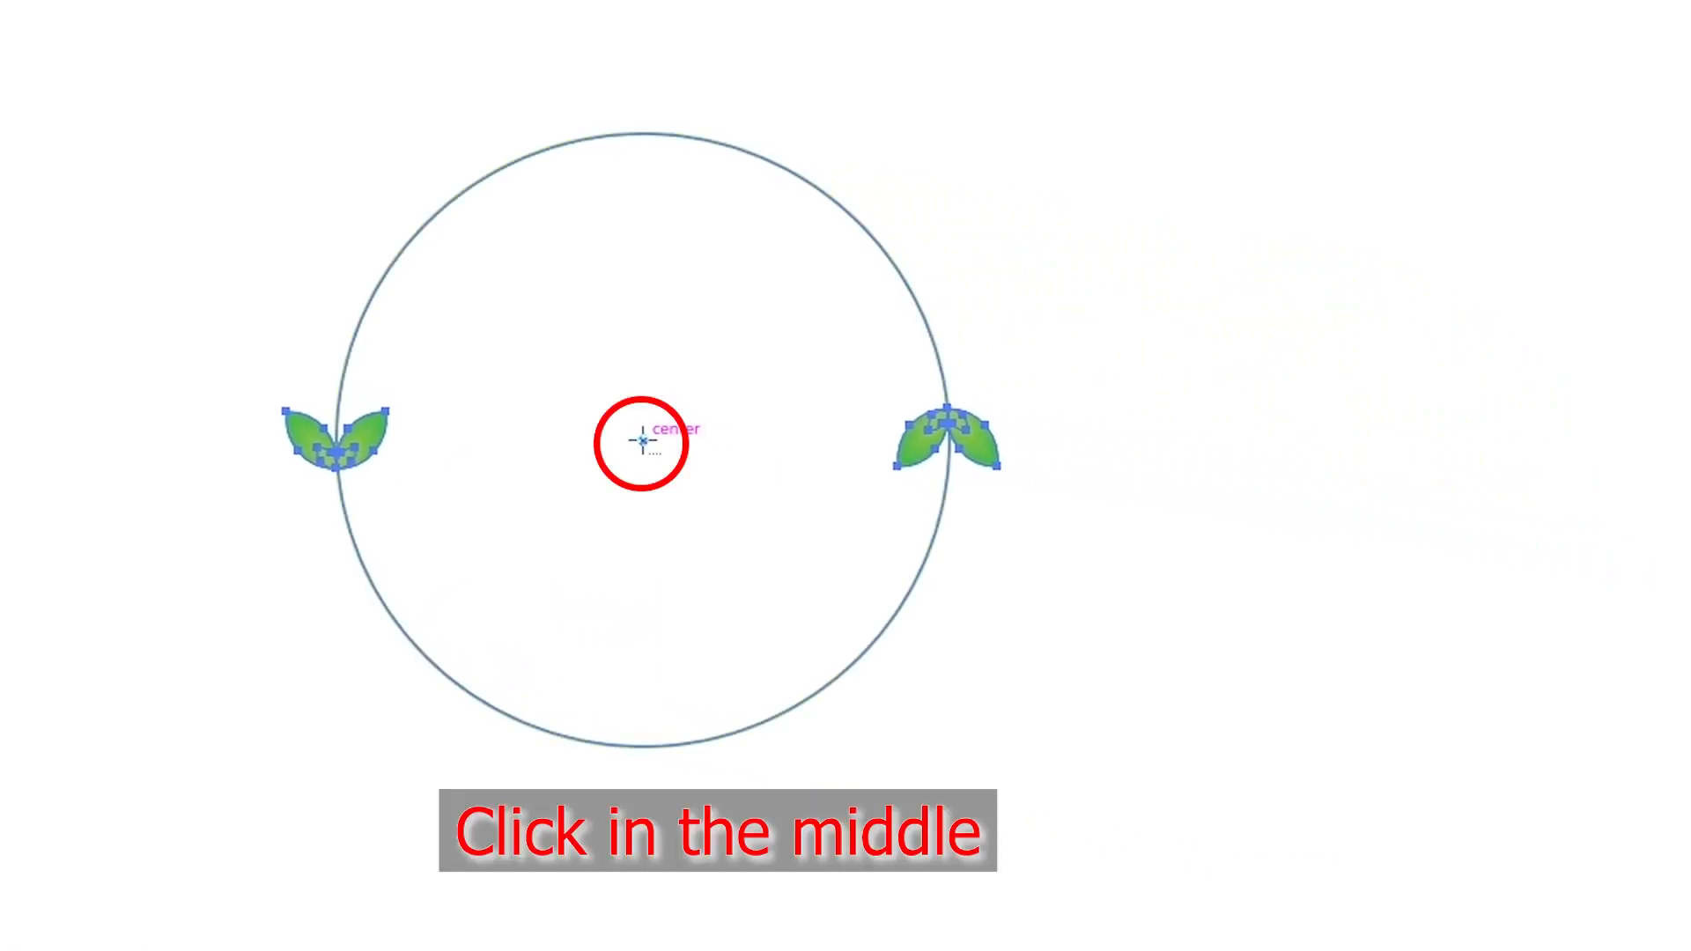
{"action": "left_click", "coordinate": [641, 440], "text": "alt"}
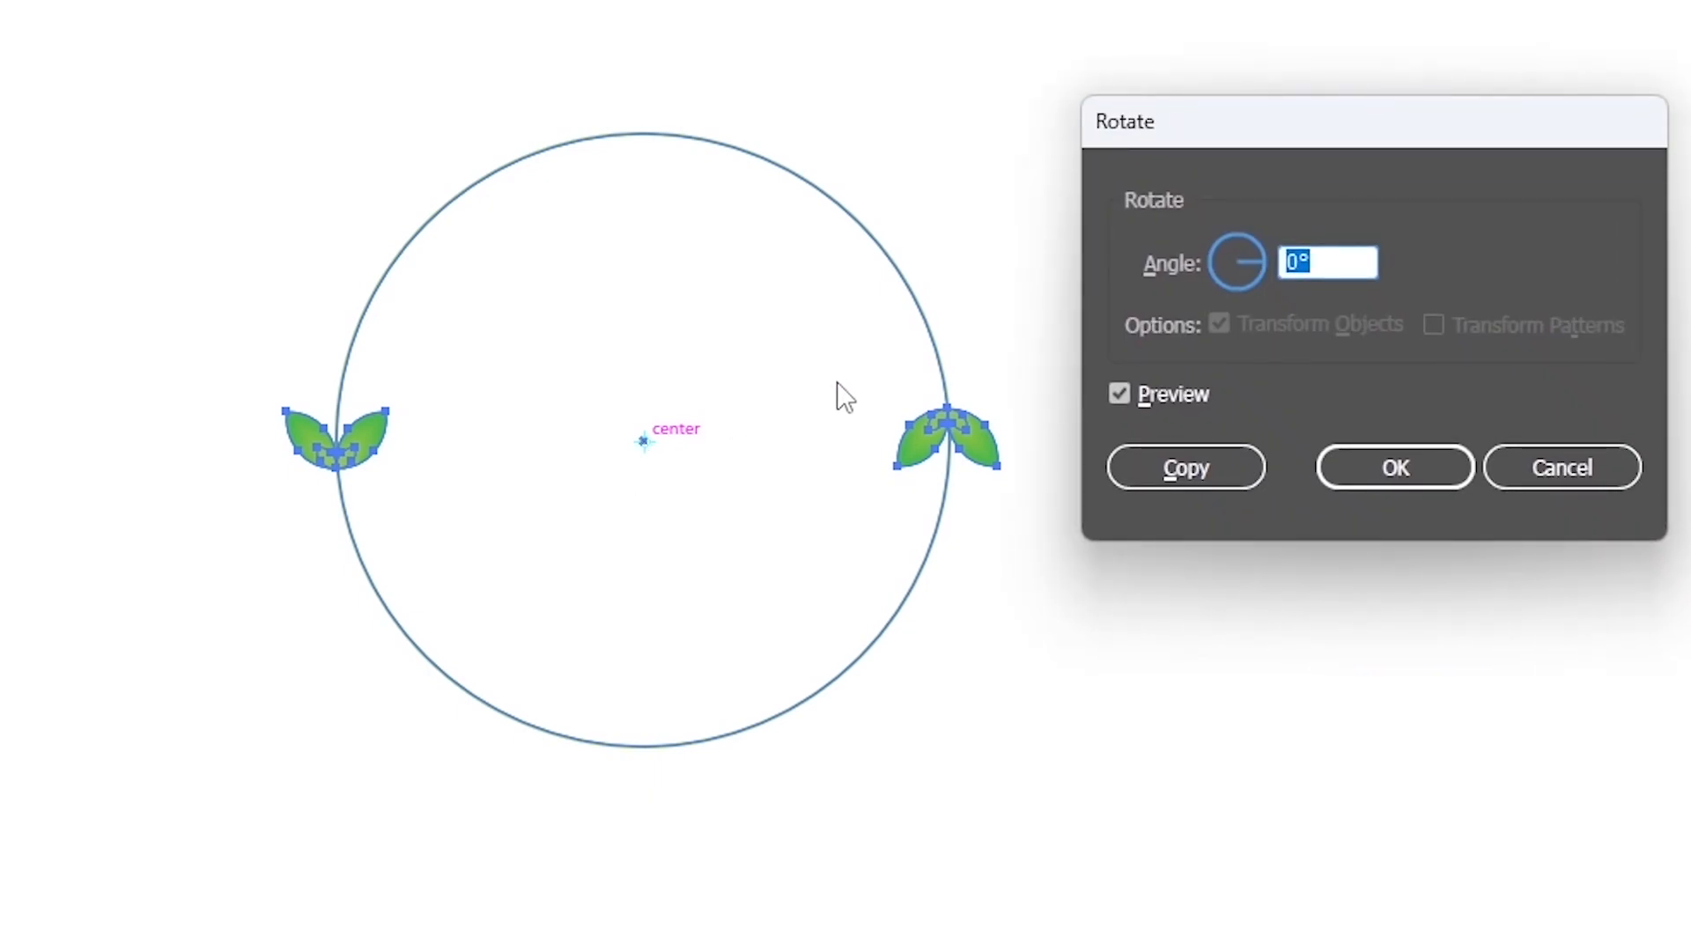
{"action": "left_click", "coordinate": [1292, 271]}
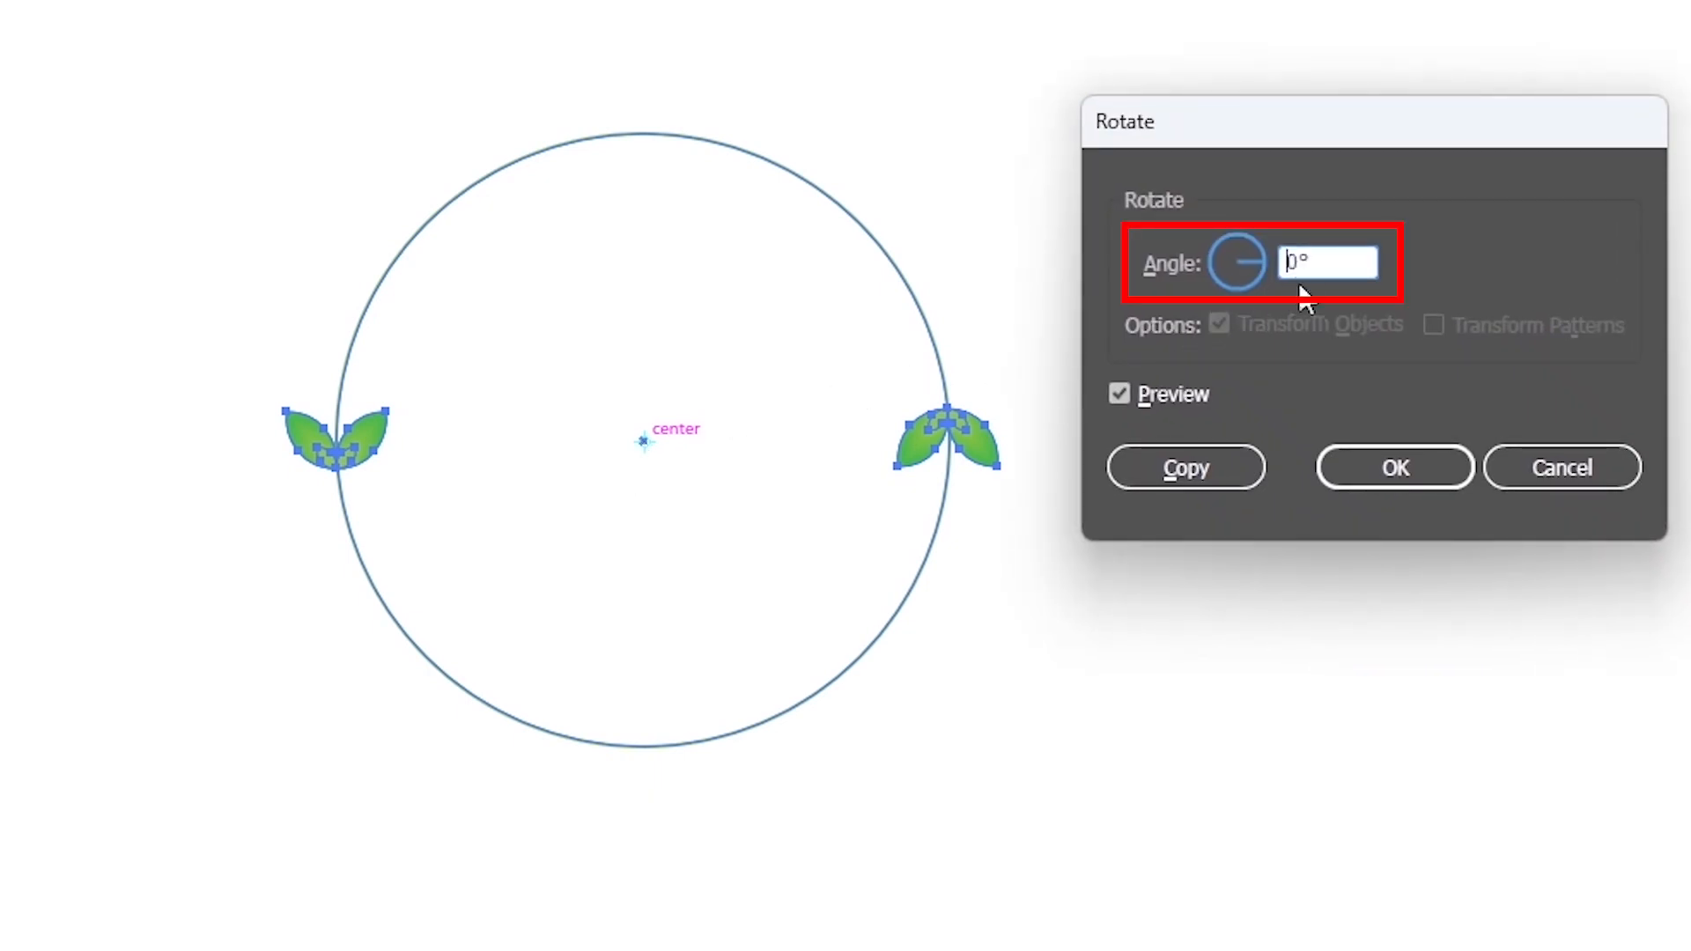
{"action": "type", "text": "180°/1"}
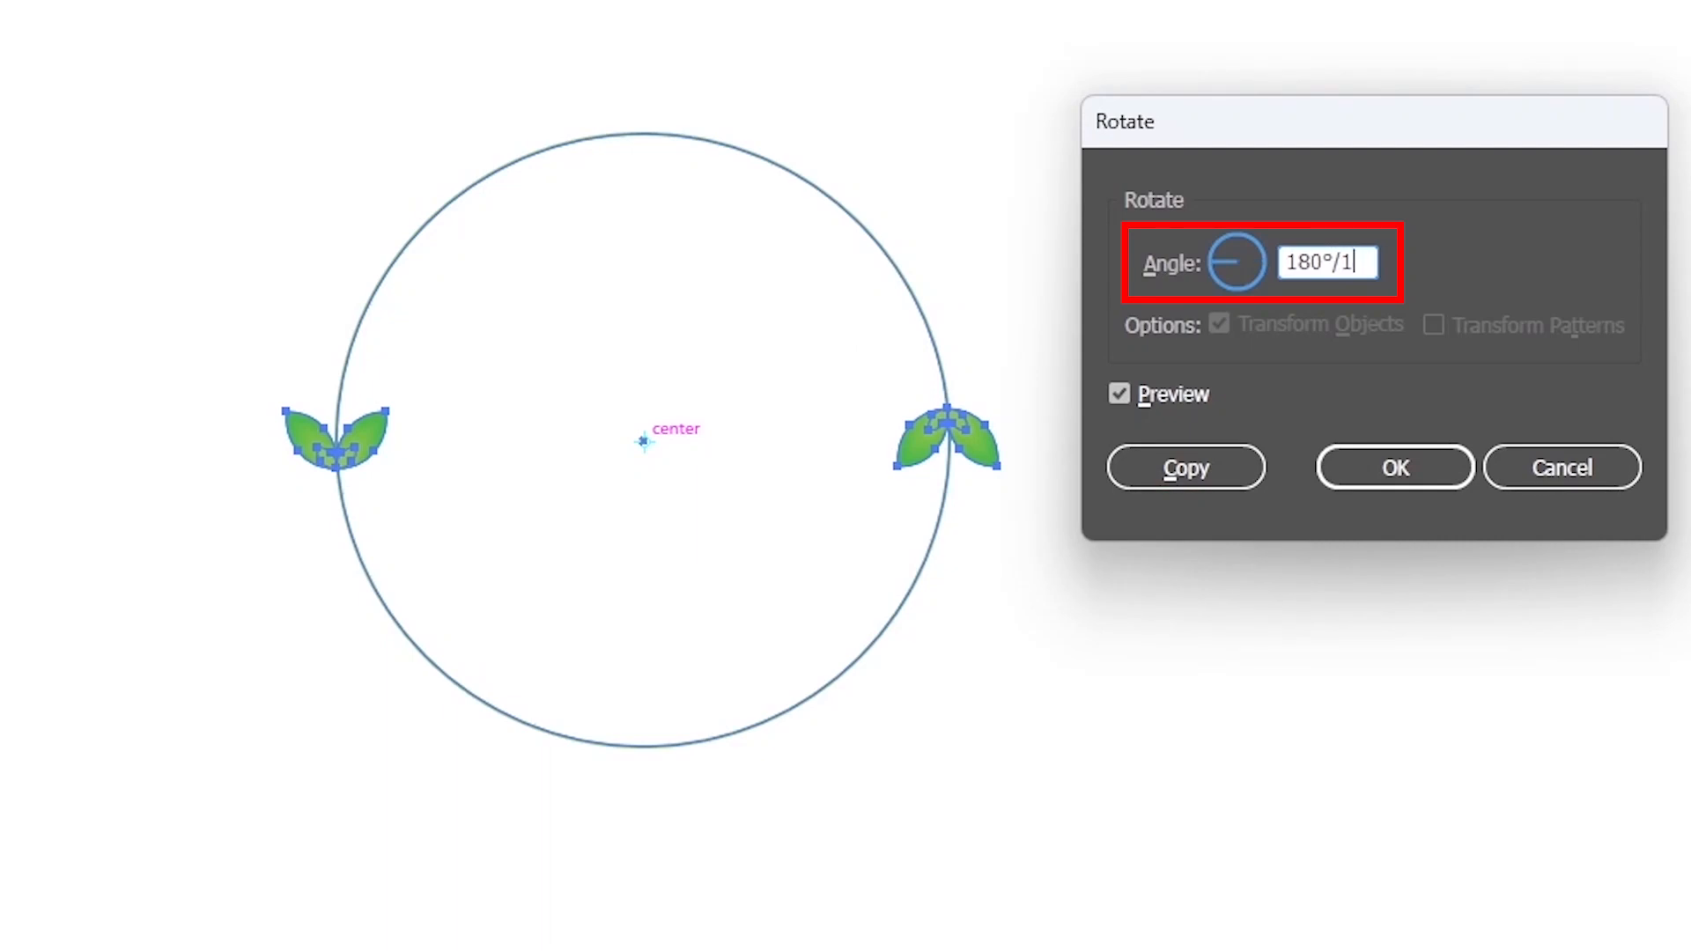
{"action": "type", "text": "6"}
{"action": "left_click", "coordinate": [1198, 464]}
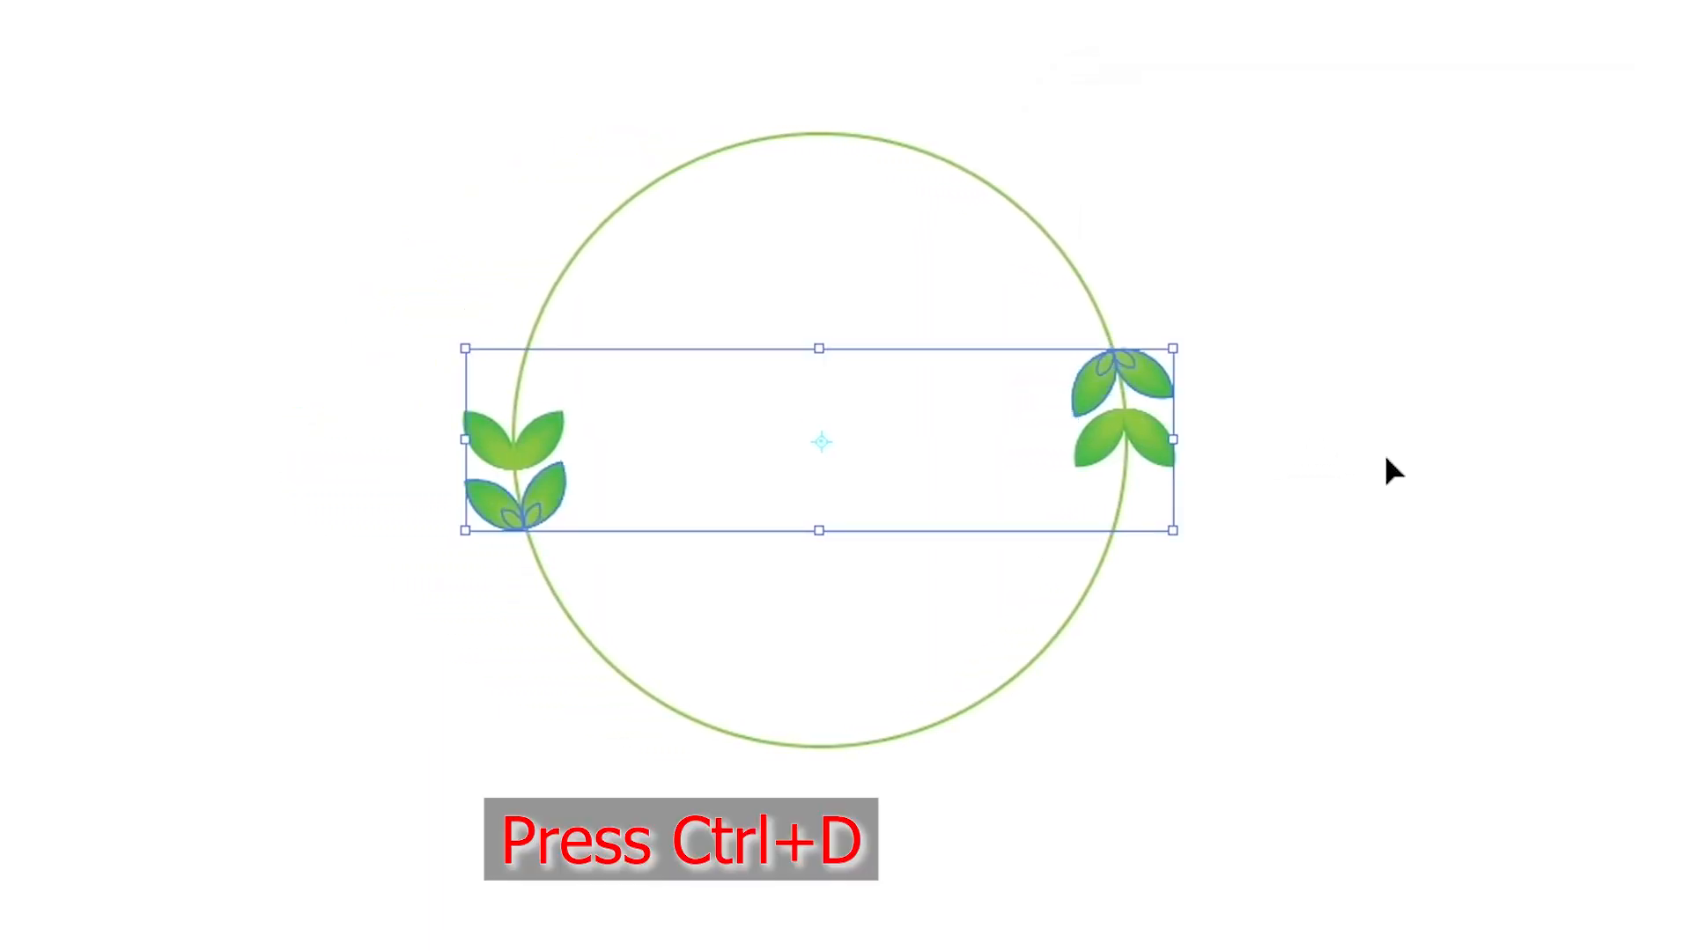
Repeat the rotated copy of the two leaf pairs until leaves fill the entire circle
{"action": "key", "text": "ctrl+d"}
{"action": "key", "text": "ctrl+d"}
{"action": "key", "text": "ctrl+d"}
{"action": "key", "text": "ctrl+d"}
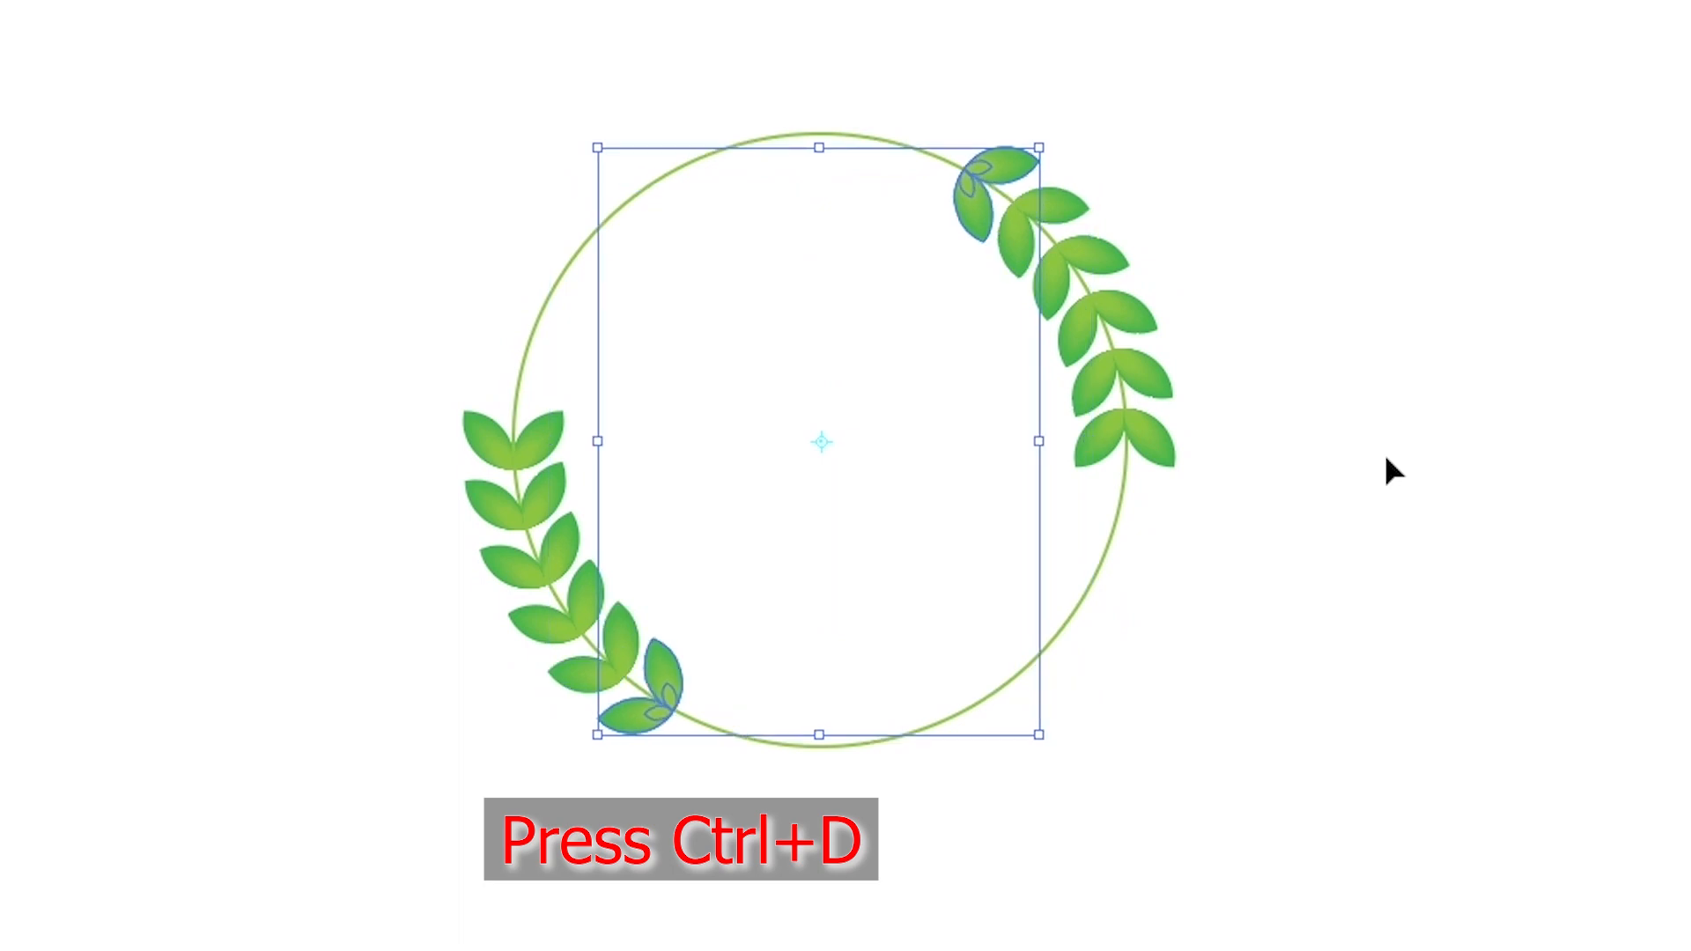
{"action": "key", "text": "ctrl+d"}
{"action": "key", "text": "ctrl+d"}
{"action": "key", "text": "ctrl+d"}
{"action": "key", "text": "ctrl+d"}
{"action": "key", "text": "ctrl+d"}
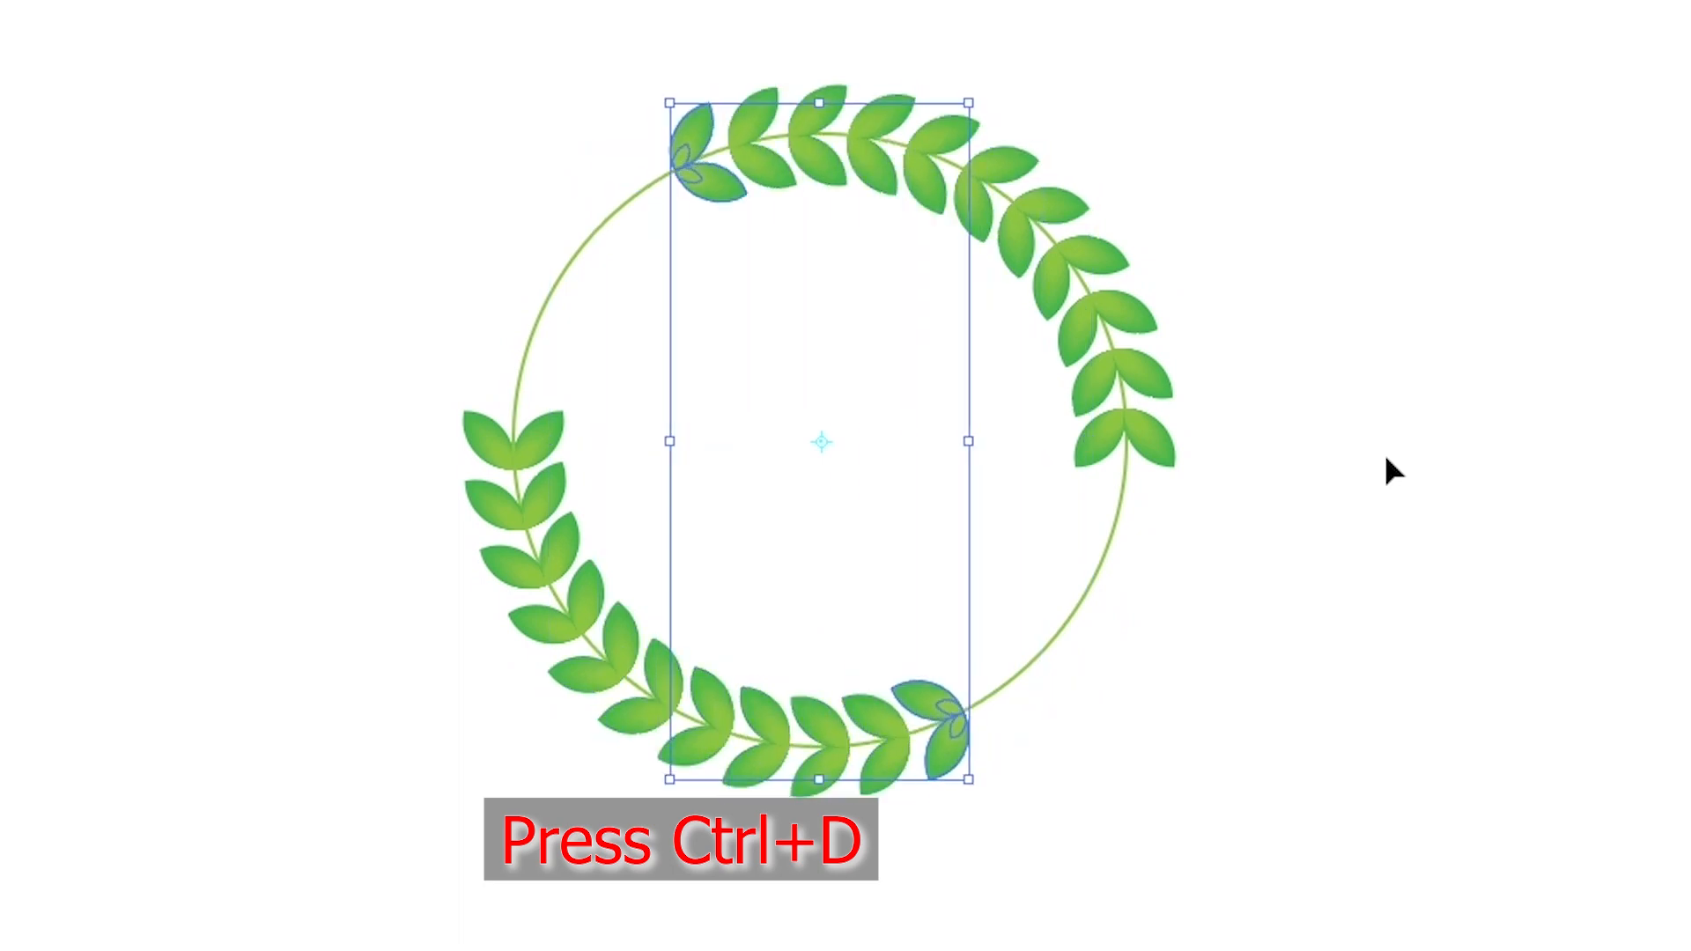
{"action": "key", "text": "ctrl+d"}
{"action": "key", "text": "ctrl+d"}
{"action": "key", "text": "ctrl+d"}
{"action": "key", "text": "ctrl+d"}
{"action": "key", "text": "ctrl+d"}
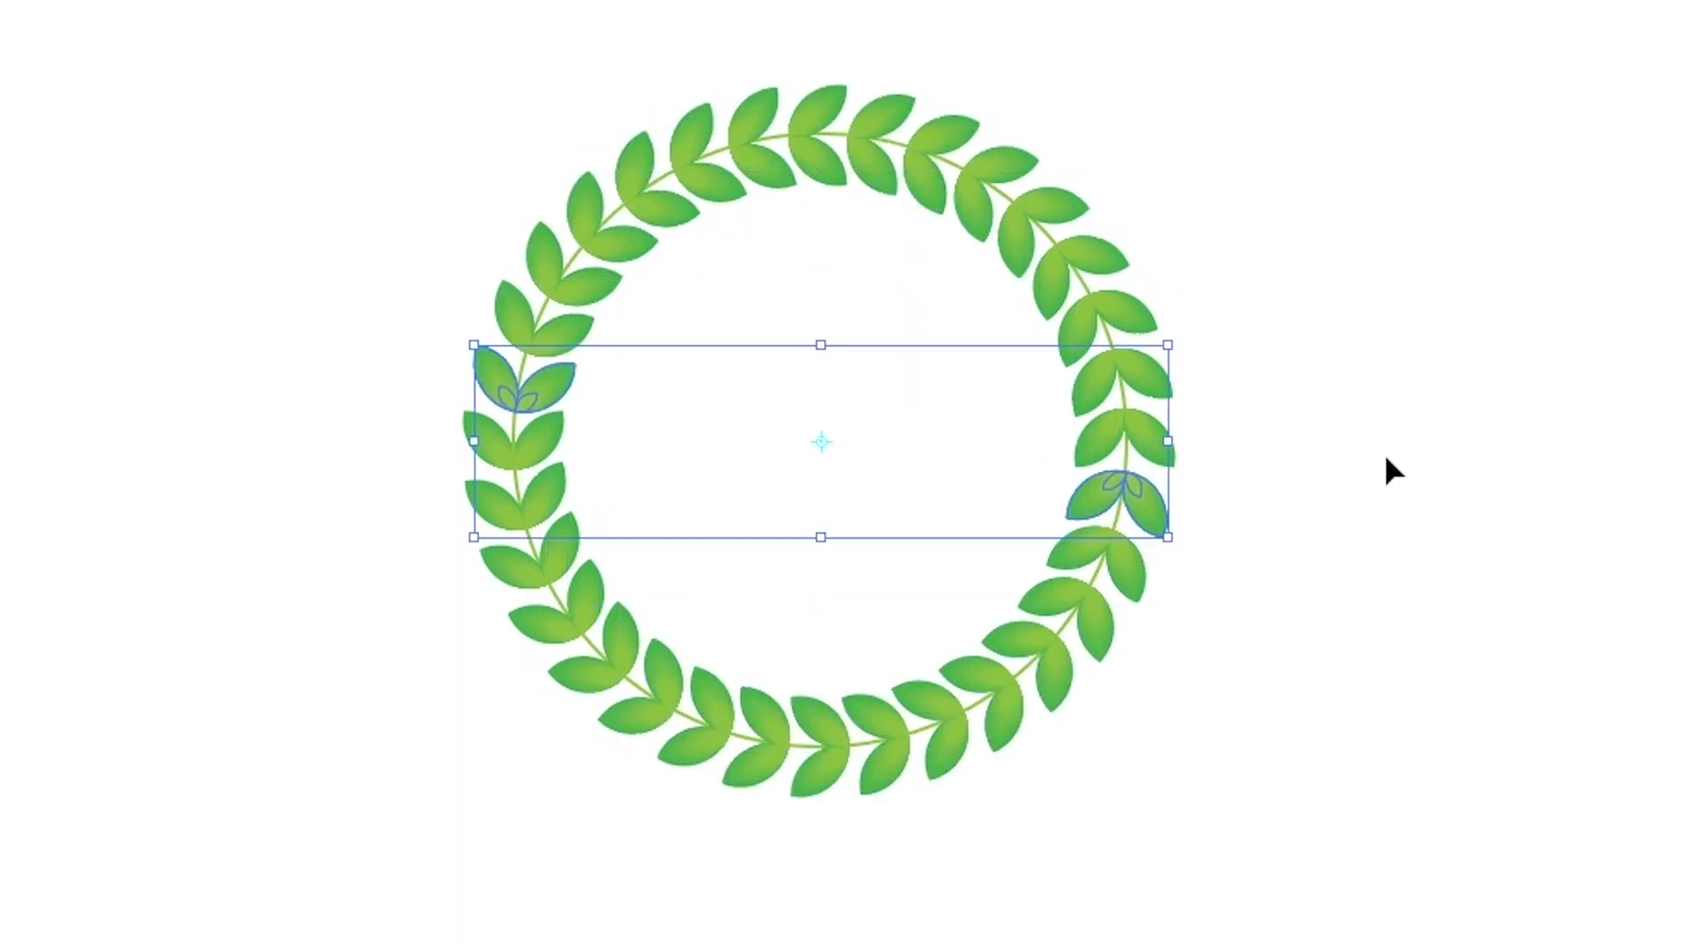
Select the circle together with all its leaf pairs and ungroup them
{"action": "key", "text": "r"}
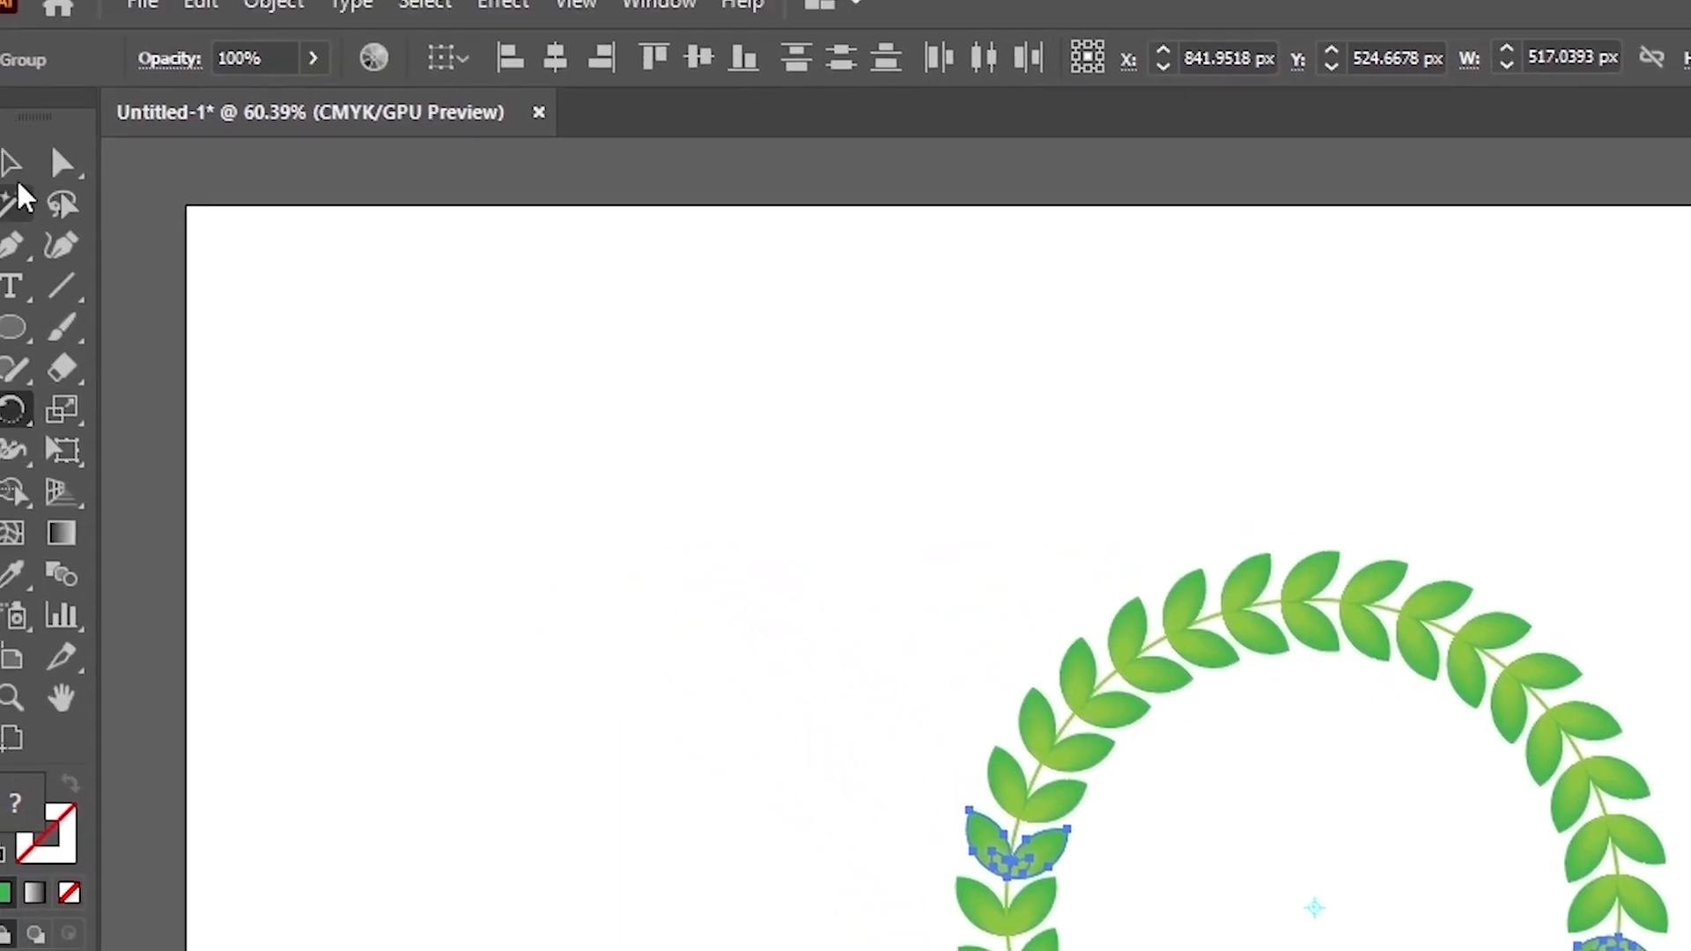
{"action": "left_click", "coordinate": [11, 163]}
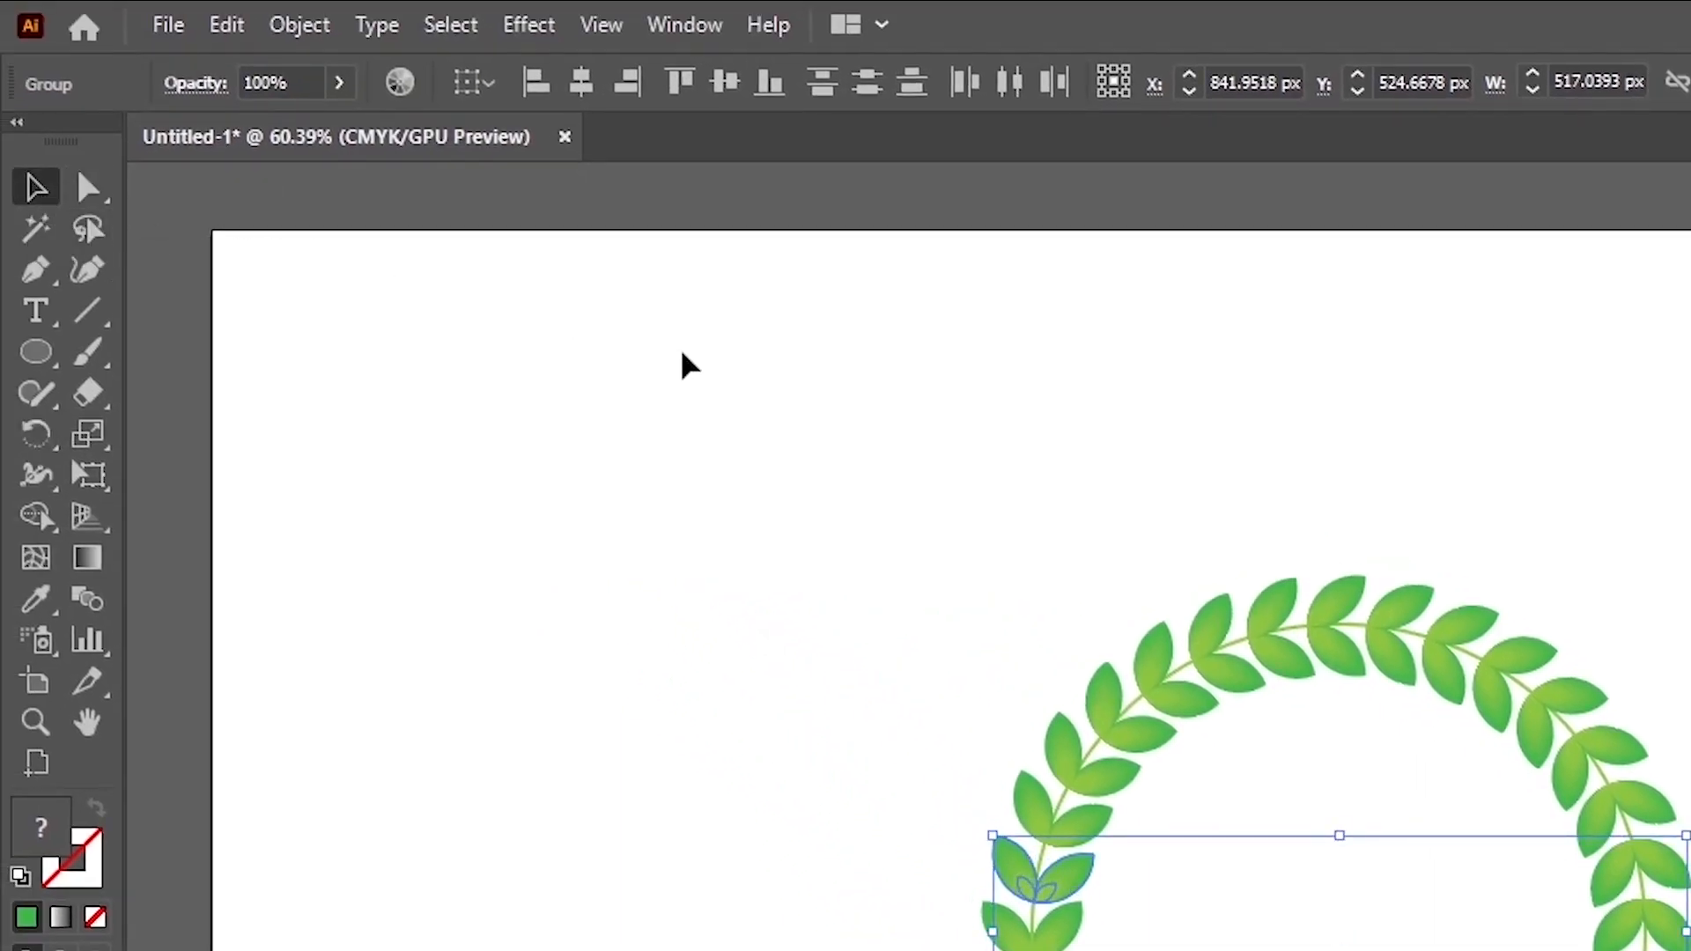
{"action": "left_click_drag", "start_coordinate": [952, 567], "coordinate": [1228, 801]}
{"action": "left_click_drag", "start_coordinate": [1027, 614], "coordinate": [1207, 907]}
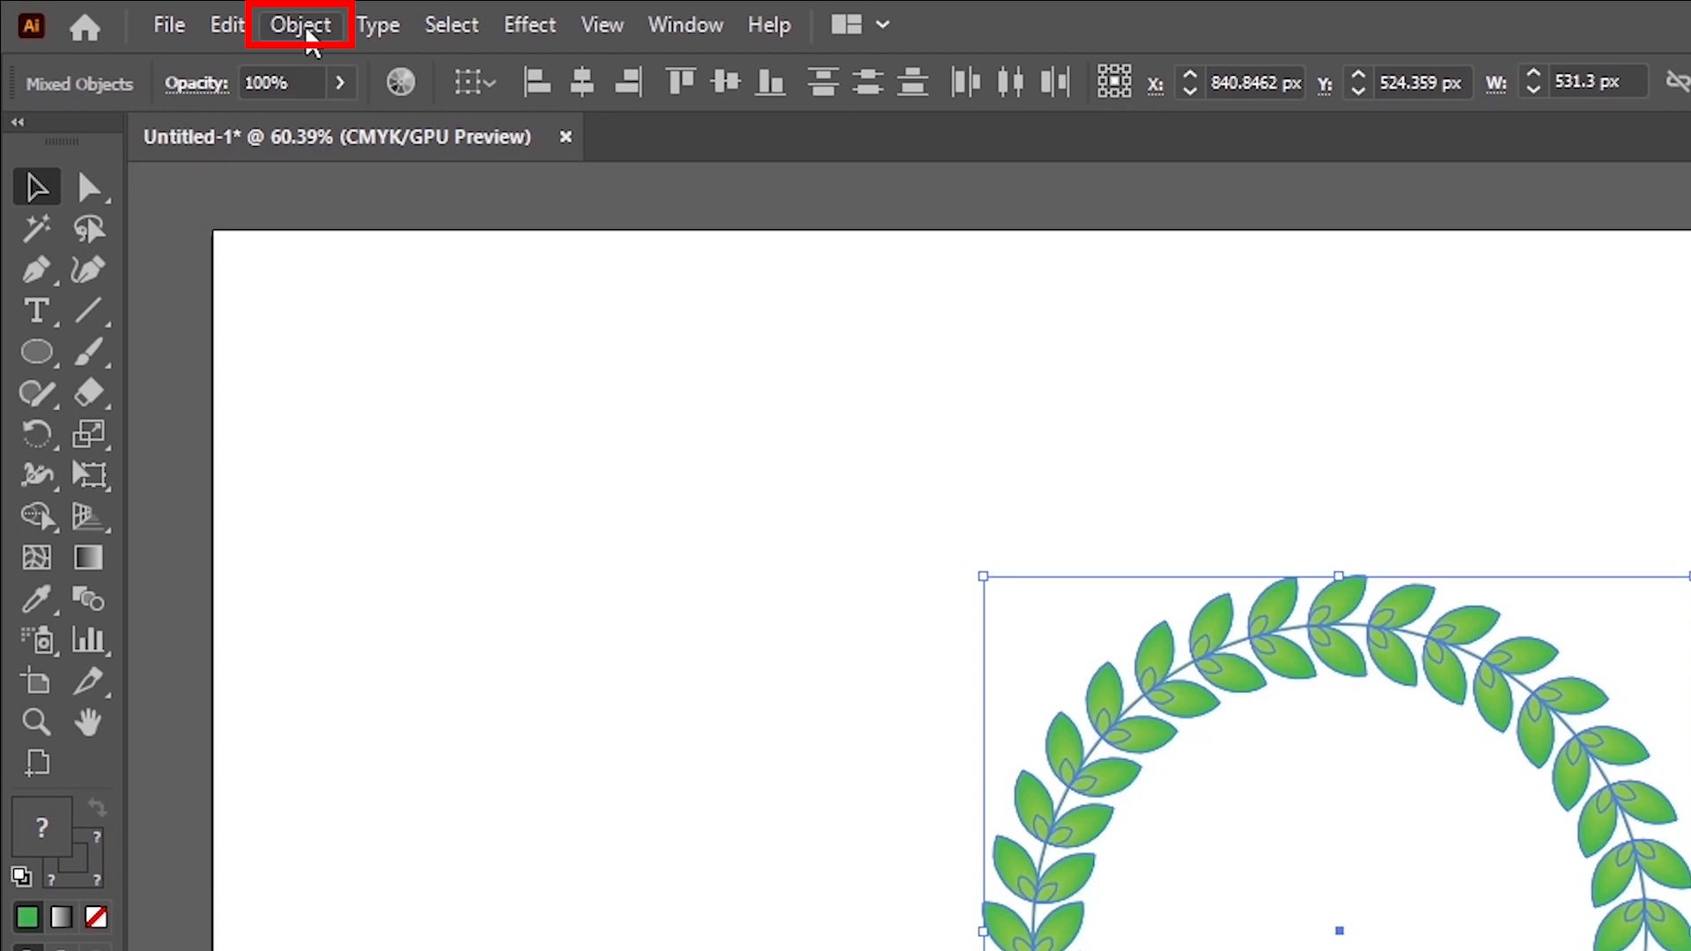
{"action": "left_click", "coordinate": [301, 24]}
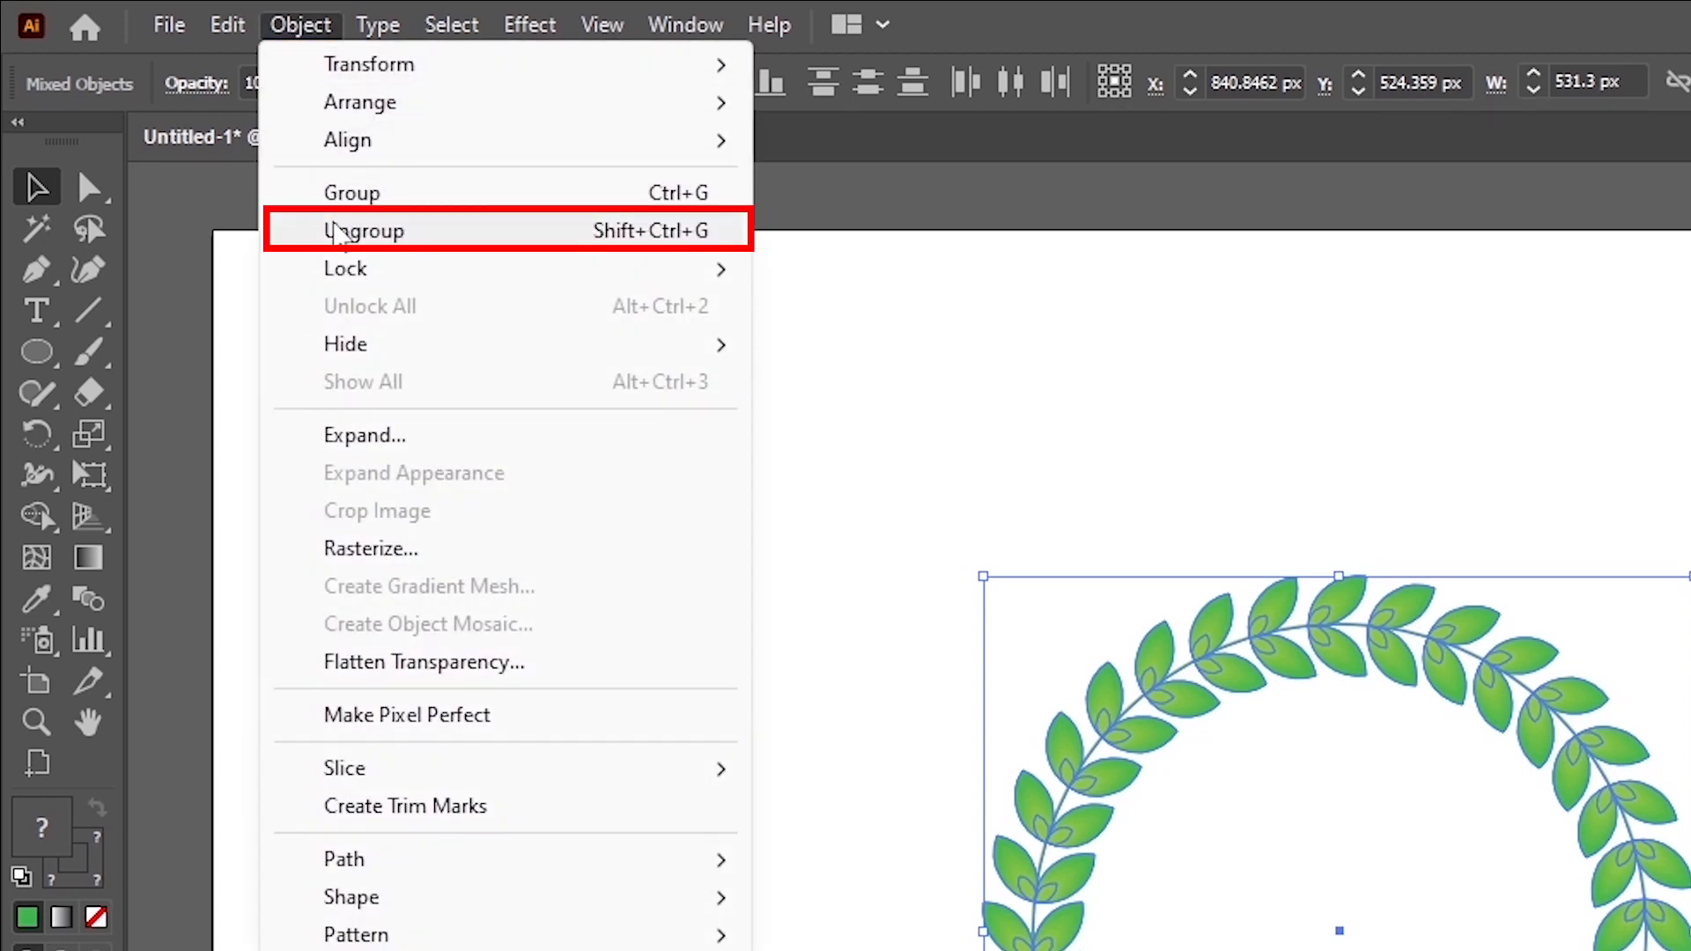
{"action": "left_click", "coordinate": [335, 231]}
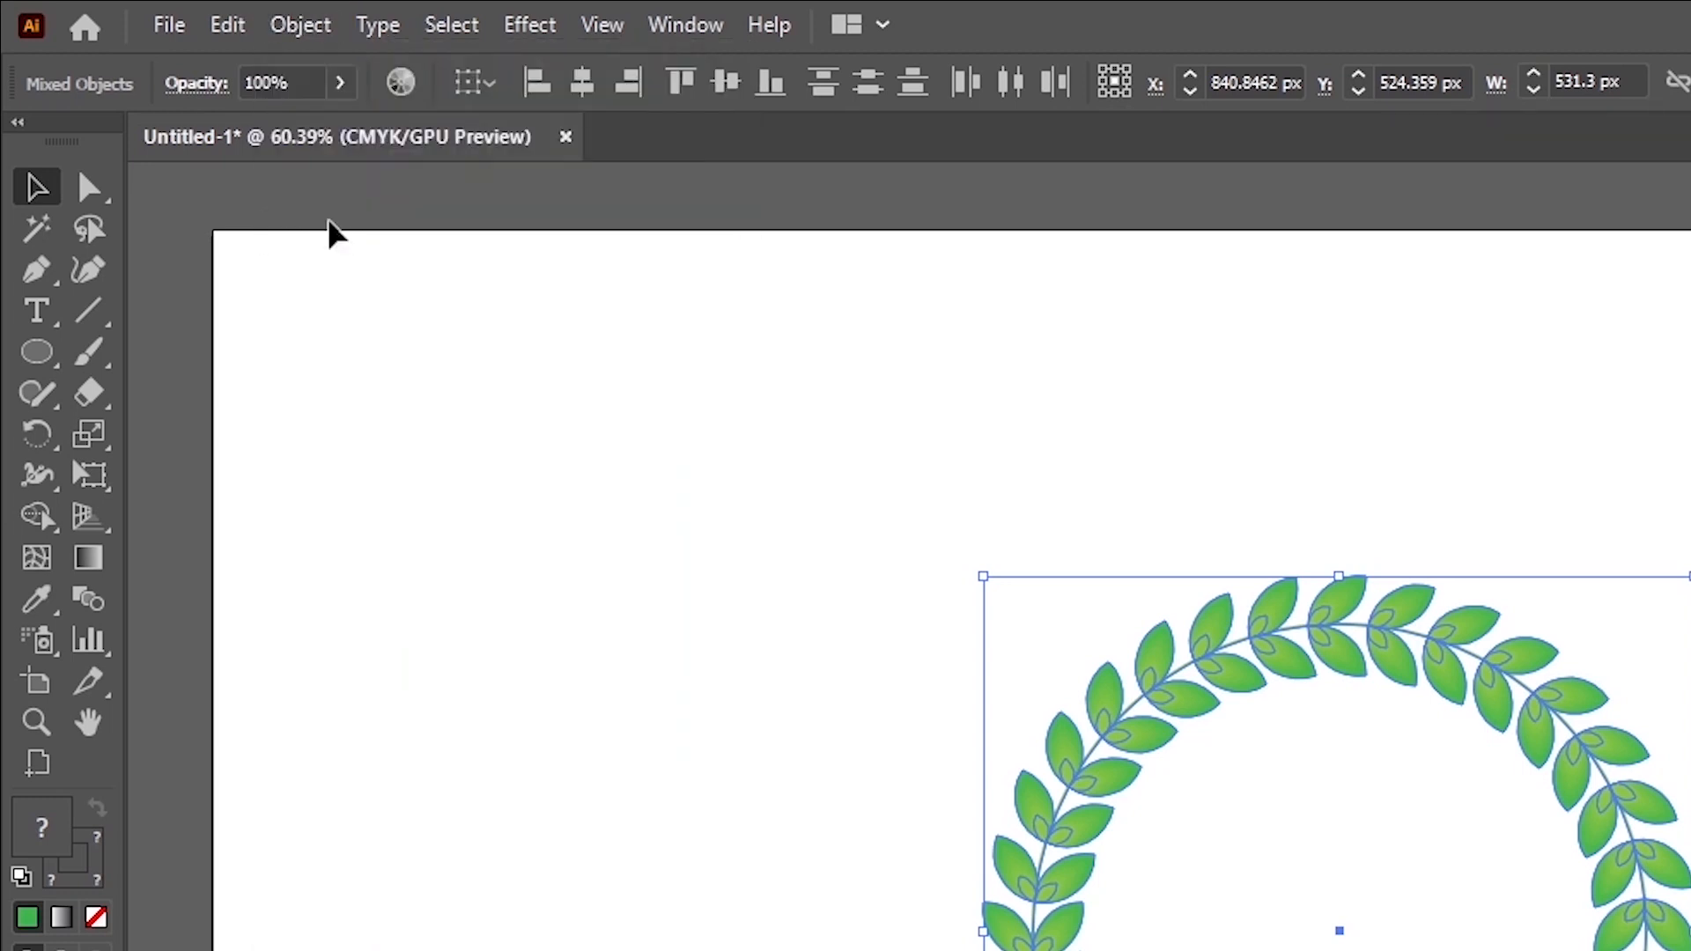
Group the circle and all the leaves into one wreath object and deselect it
{"action": "left_click", "coordinate": [315, 40]}
{"action": "left_click", "coordinate": [339, 194]}
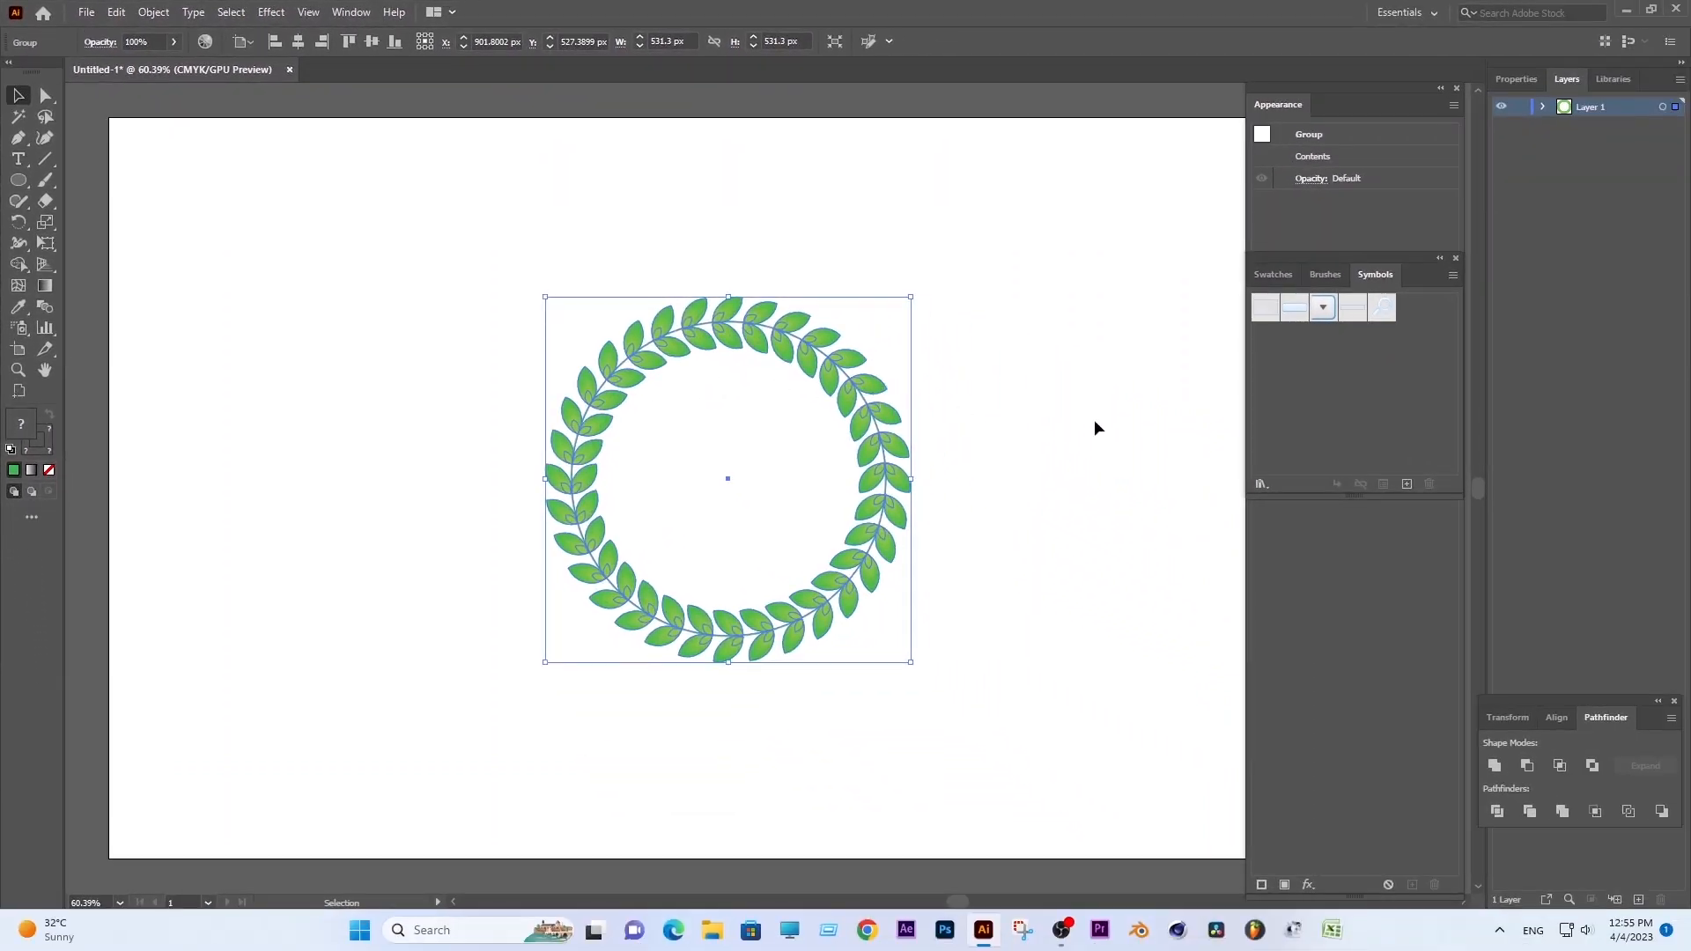
{"action": "left_click", "coordinate": [1095, 428]}
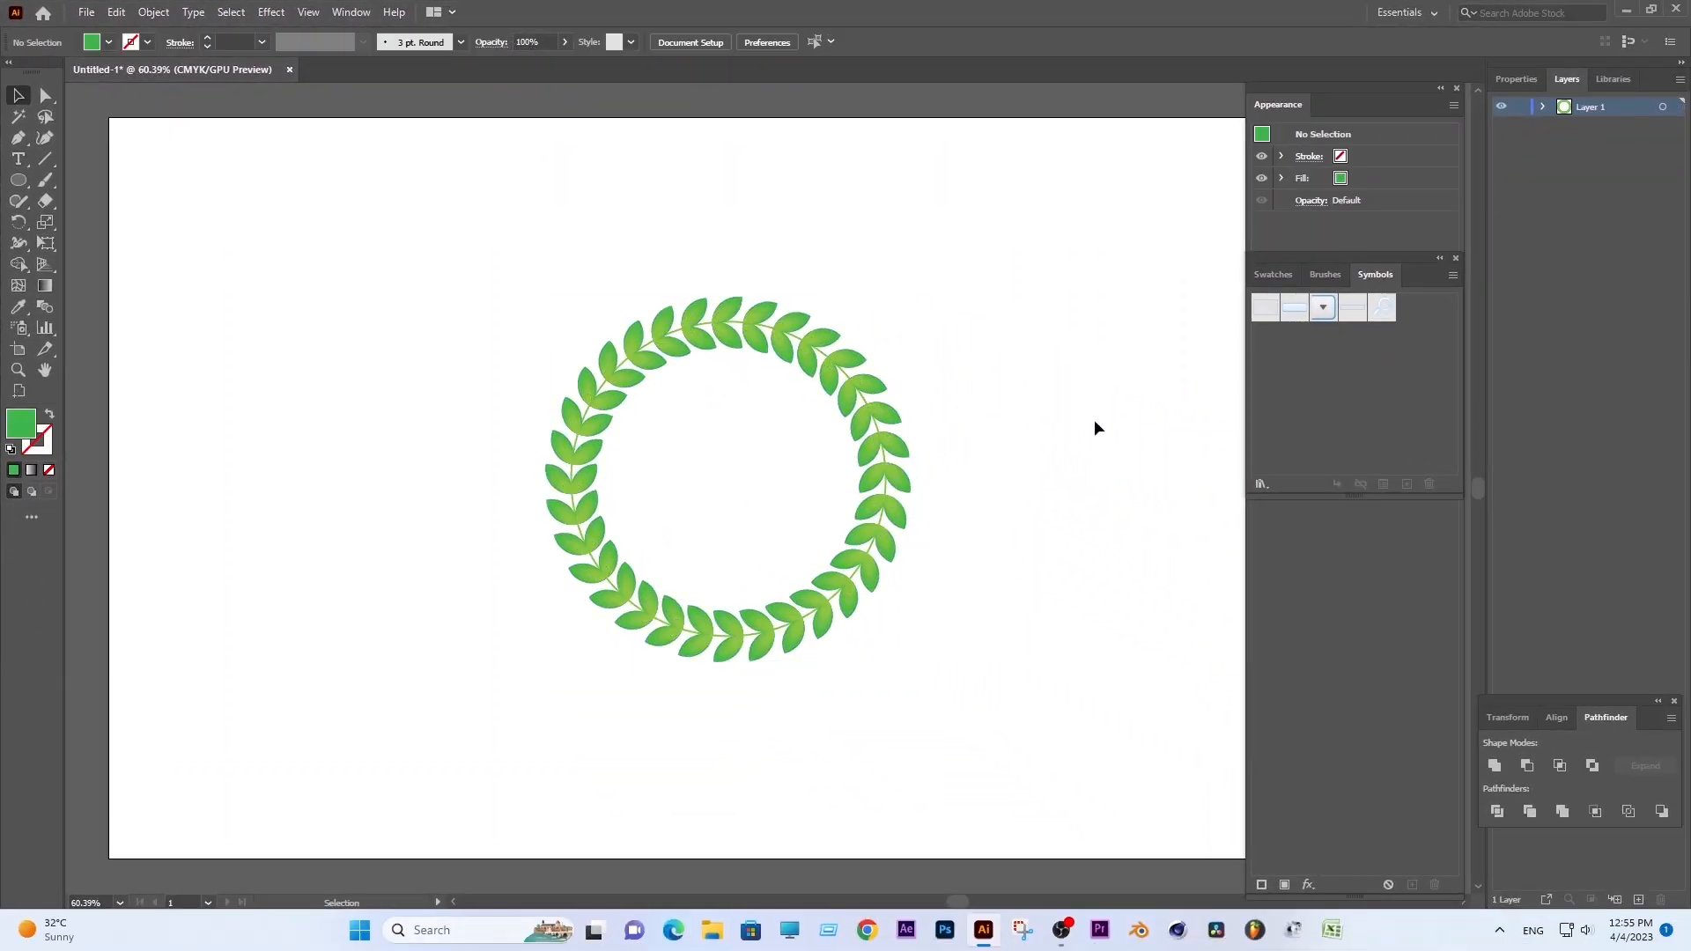